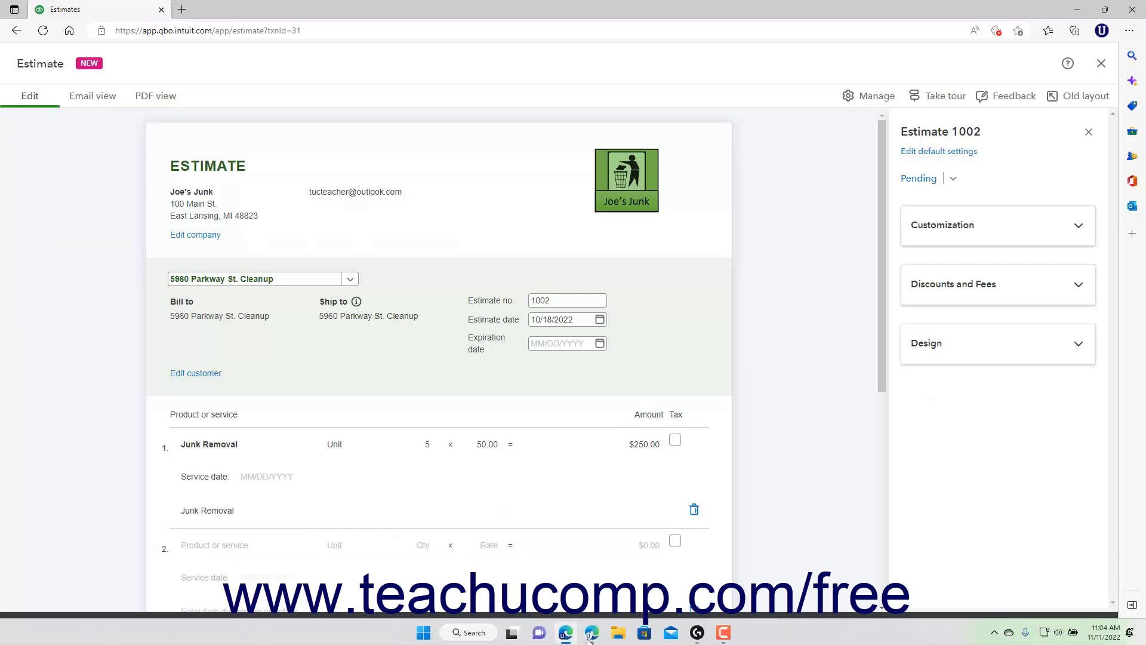
Step: Compare the new and old estimate layouts in the two browser windows, and close the blank old-layout estimate
{"action": "left_click", "coordinate": [591, 633]}
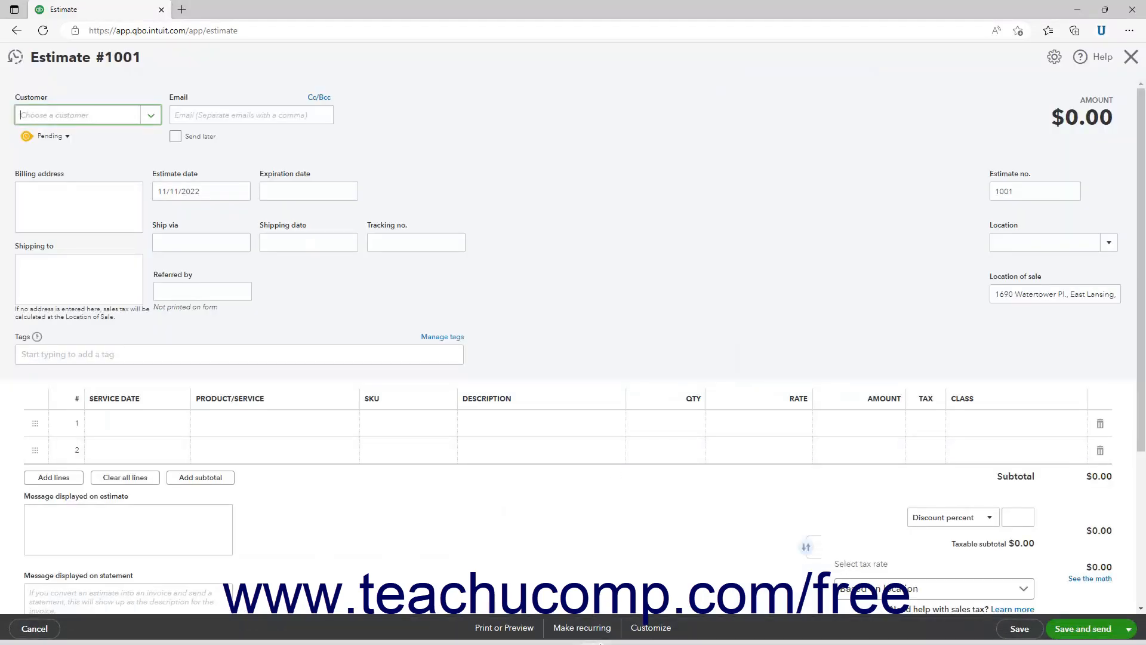
{"action": "left_click", "coordinate": [577, 635]}
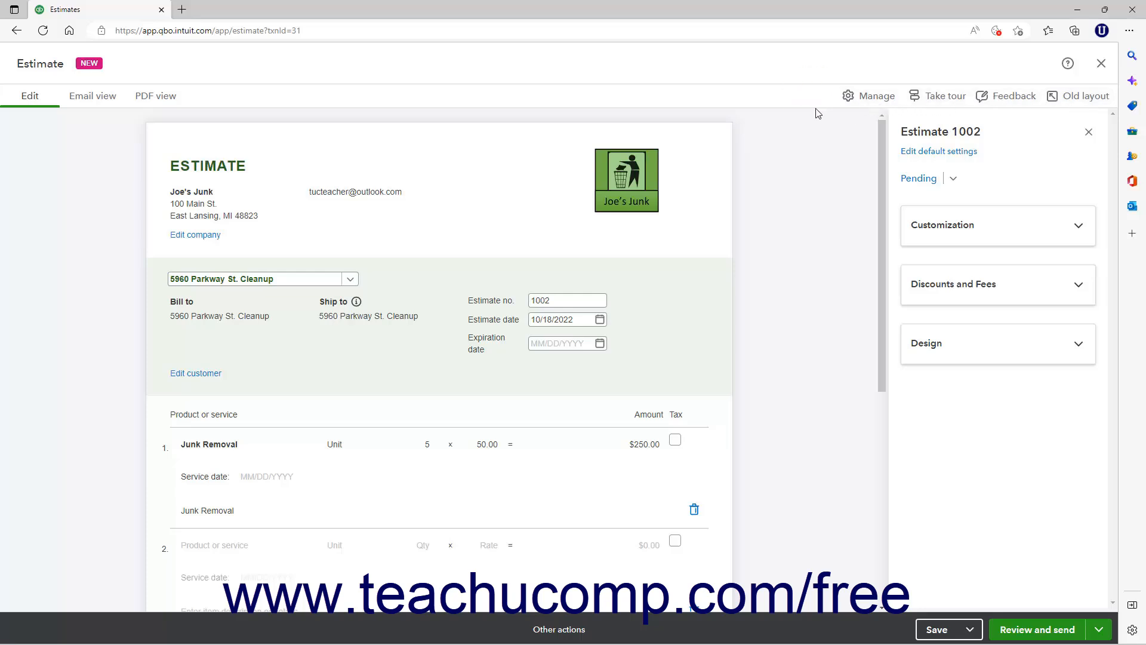
{"action": "left_click", "coordinate": [591, 633]}
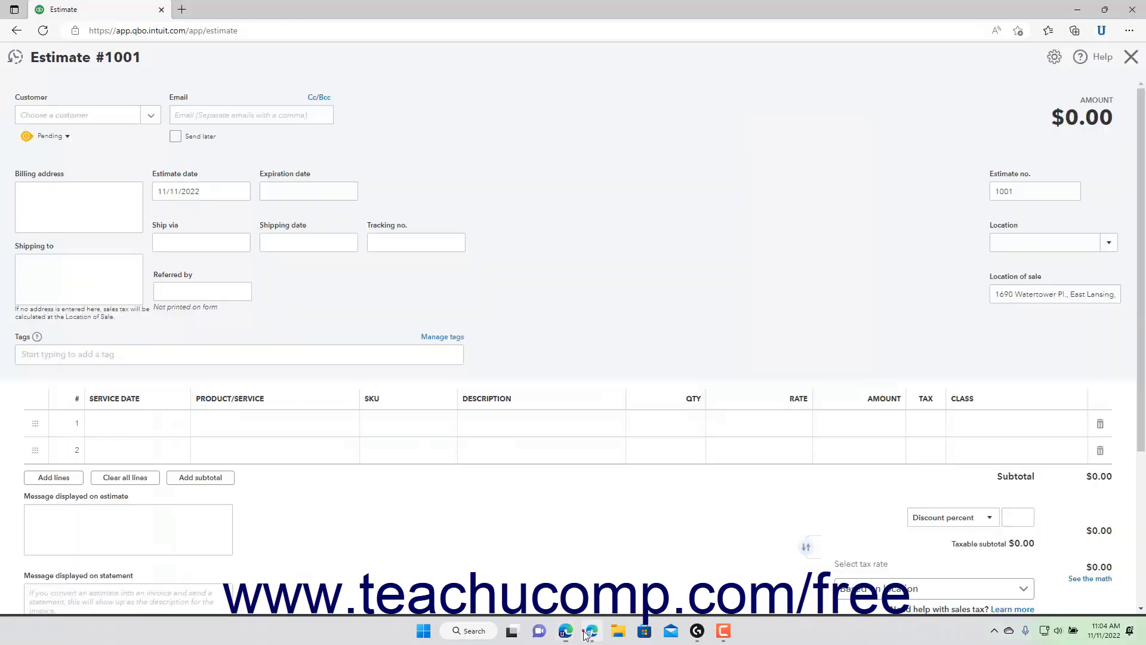
{"action": "left_click", "coordinate": [1126, 64]}
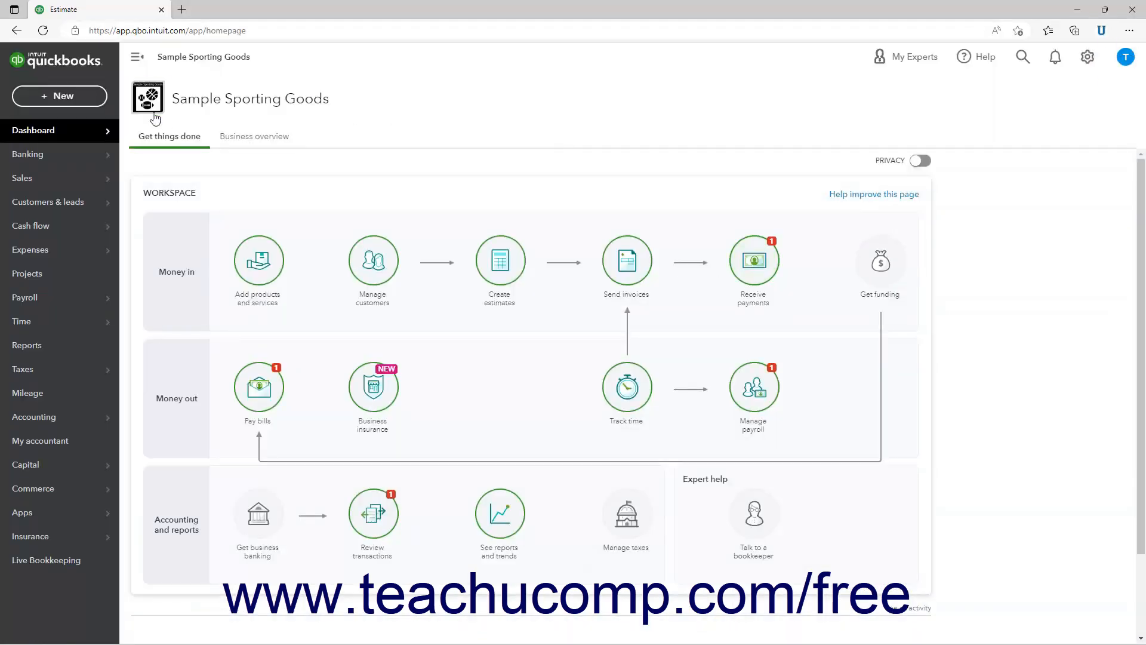
Step: Start a new estimate for the Abbott Softball Complex and Water Park project and leave it without saving
{"action": "left_click", "coordinate": [85, 103]}
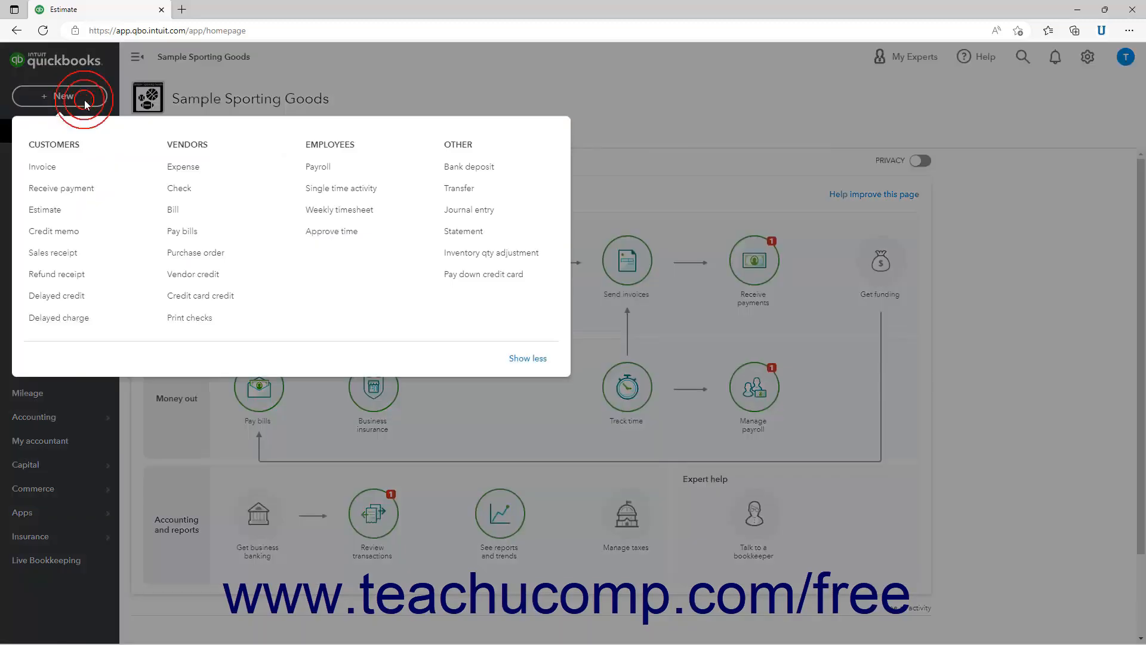
{"action": "left_click", "coordinate": [62, 212]}
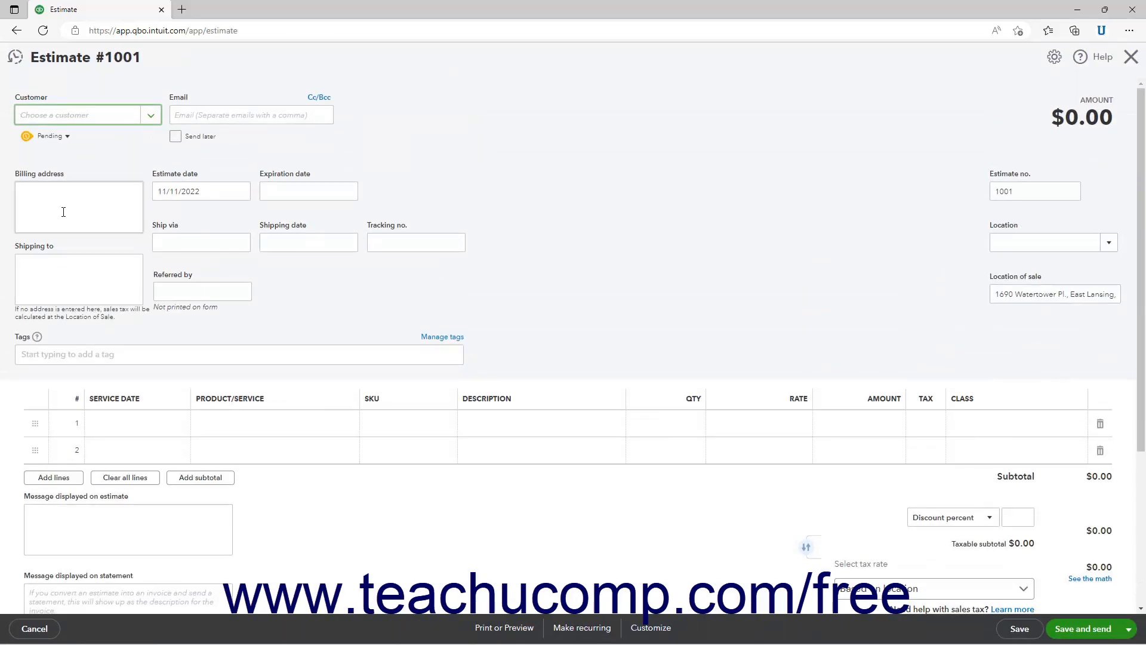
{"action": "left_click", "coordinate": [149, 116]}
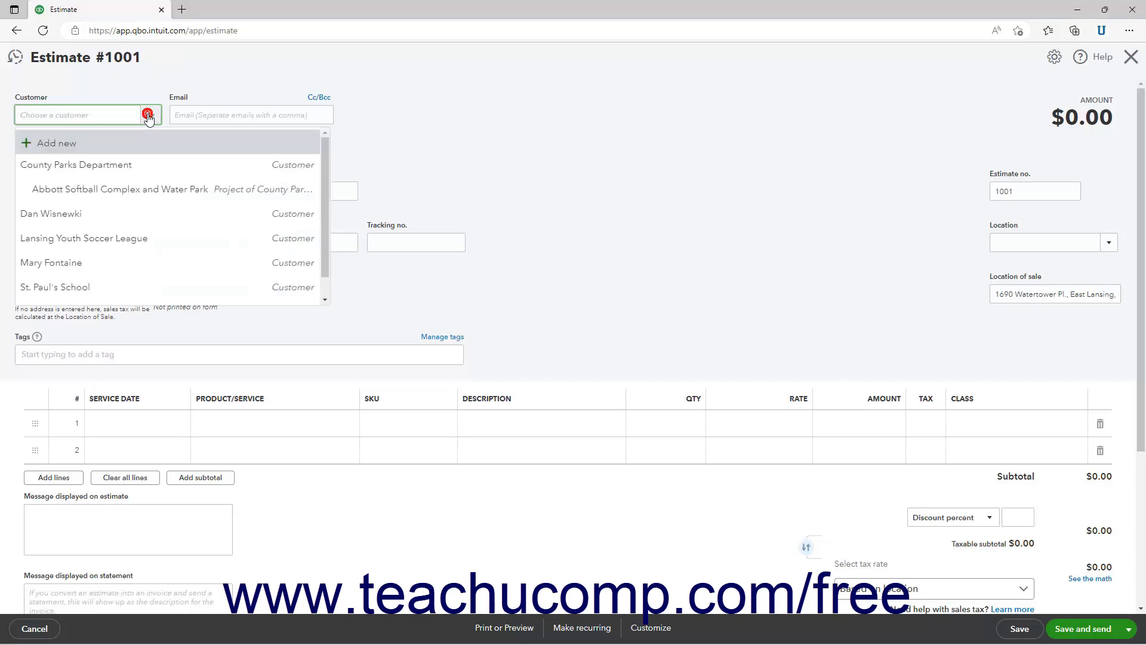
{"action": "left_click", "coordinate": [137, 188]}
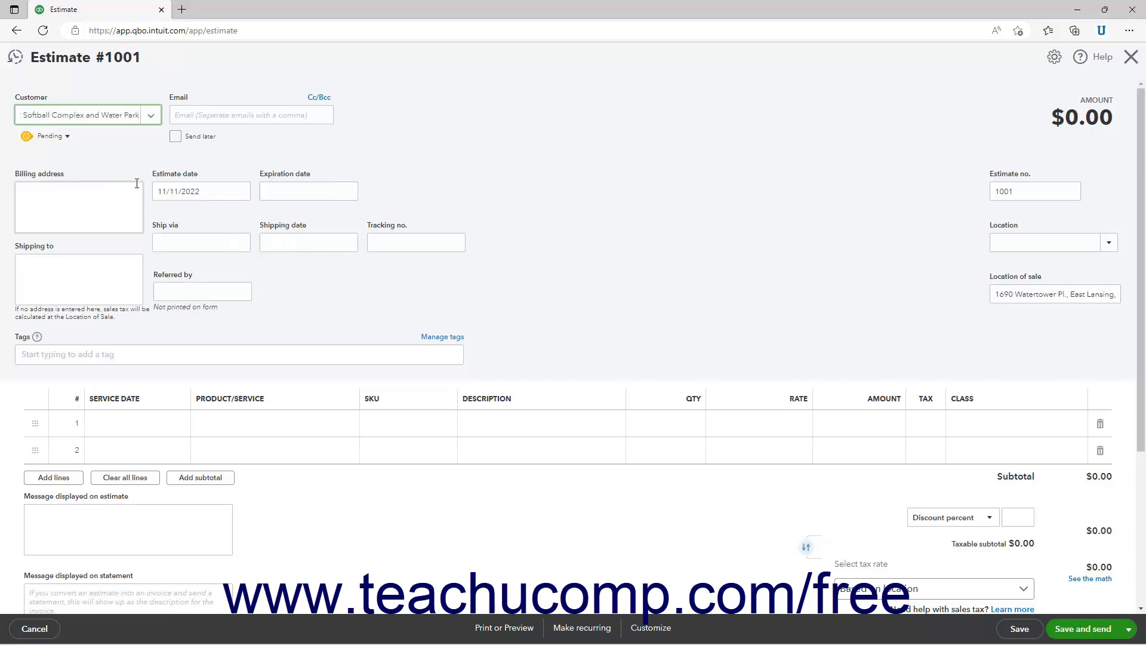
{"action": "left_click", "coordinate": [1131, 57]}
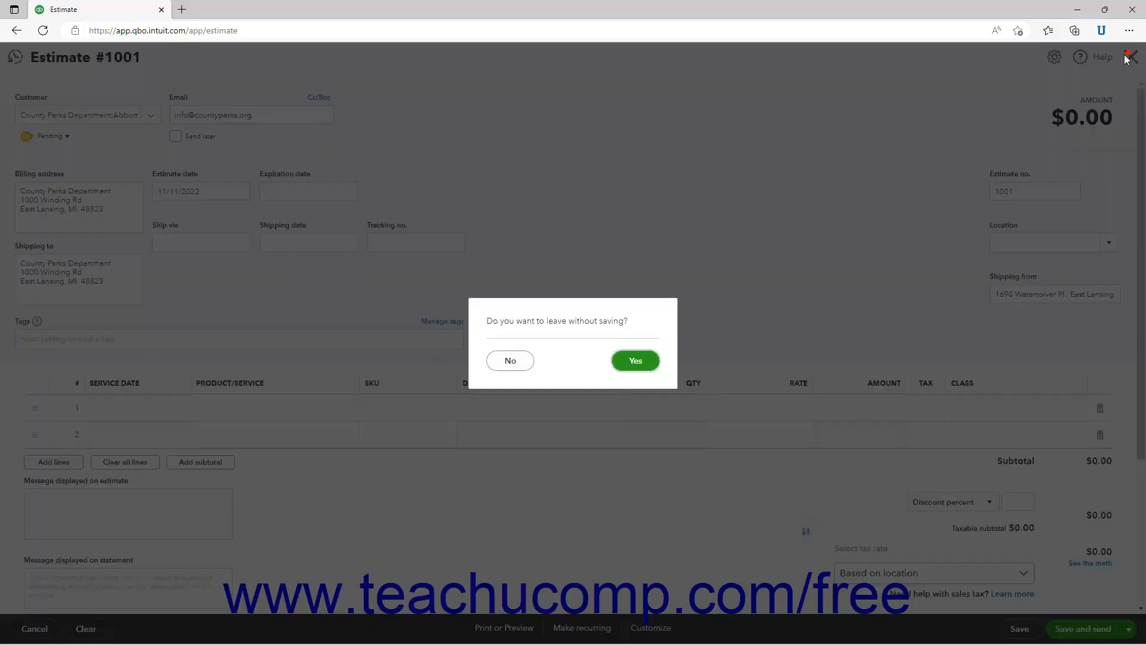
{"action": "left_click", "coordinate": [632, 358]}
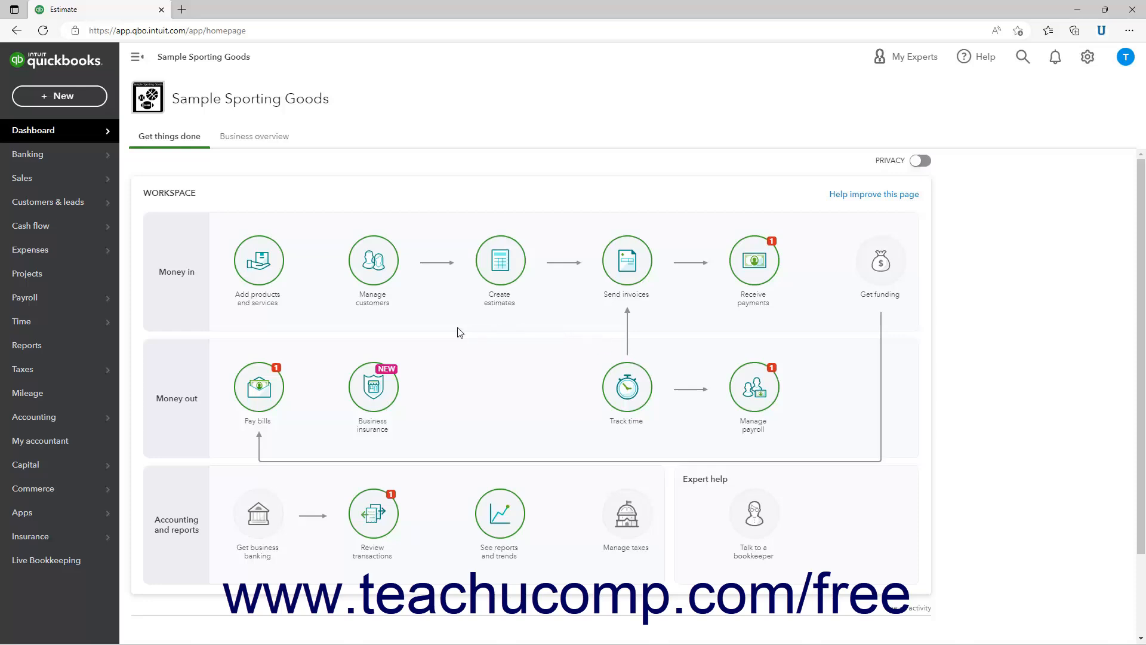
Step: Open the Abbott Softball Complex and Water Park project and add an estimate to it
{"action": "left_click", "coordinate": [75, 277]}
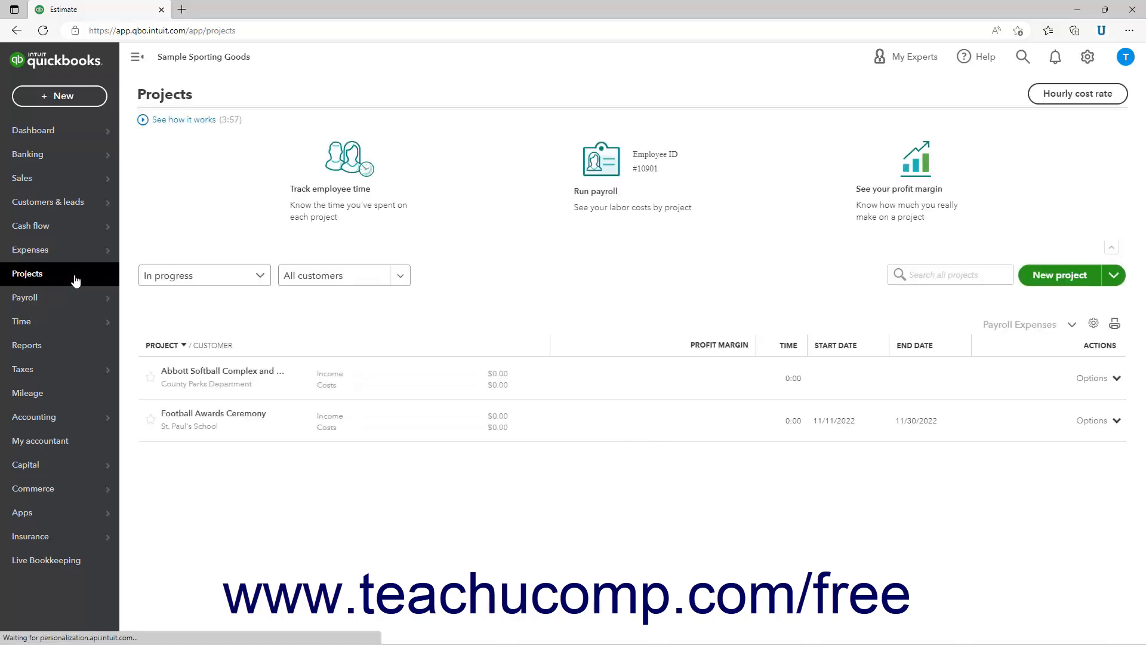
{"action": "left_click", "coordinate": [275, 388]}
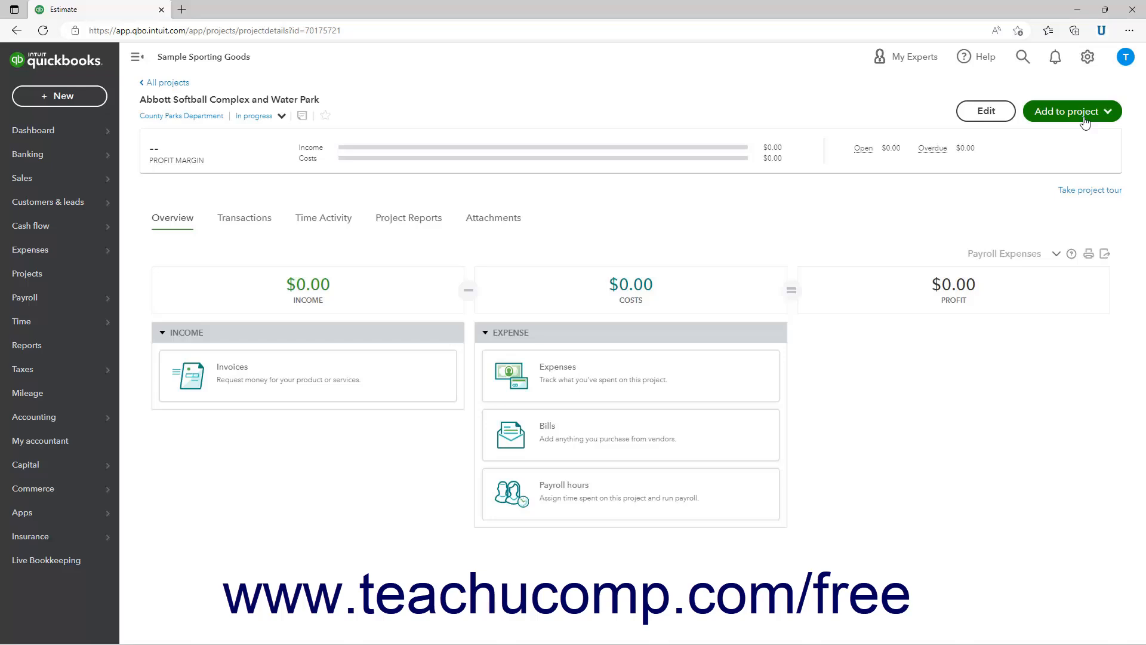
{"action": "left_click", "coordinate": [1085, 120]}
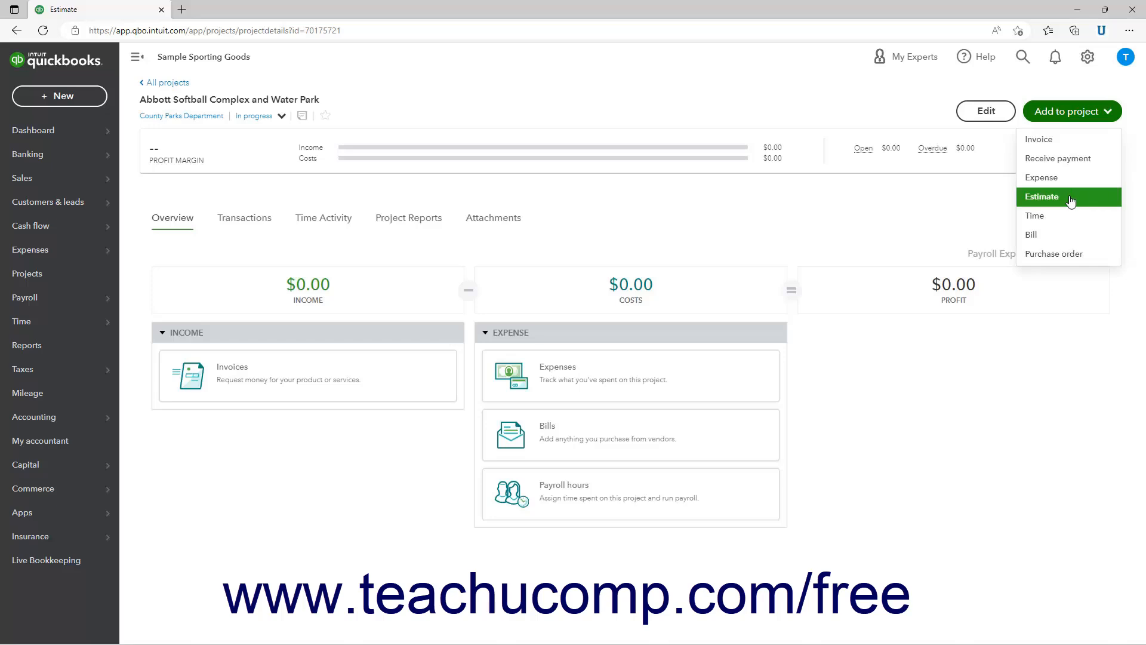
{"action": "left_click", "coordinate": [1070, 199]}
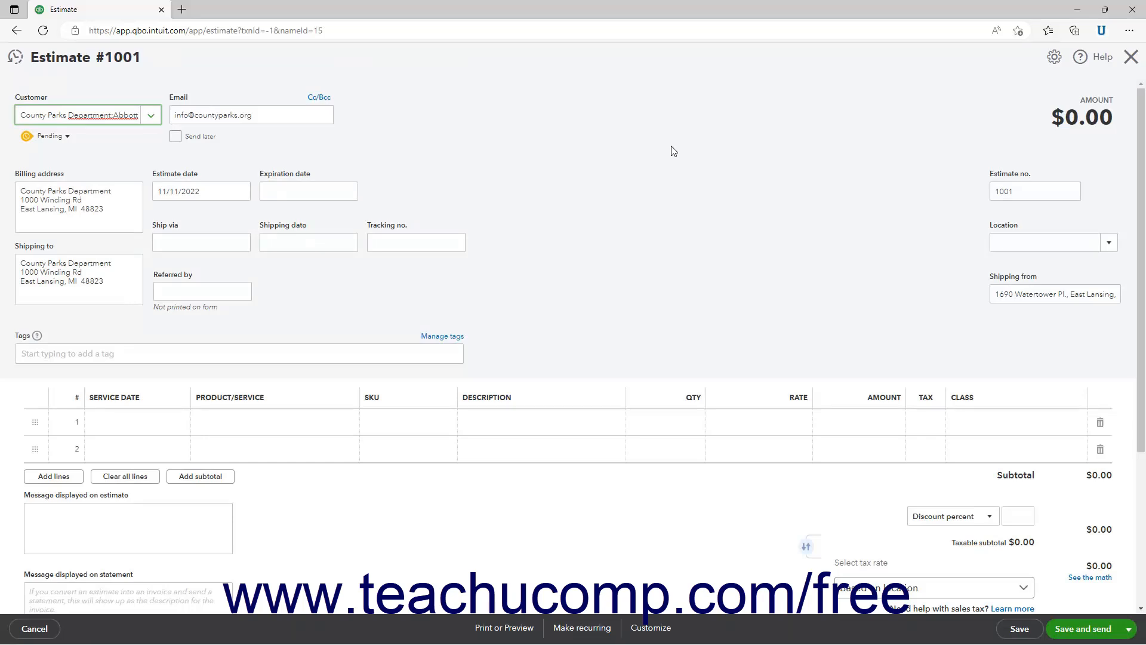
Step: Set the estimate's status to Accepted to inspect its By and Date fields, and return it to Pending
{"action": "left_click", "coordinate": [68, 138]}
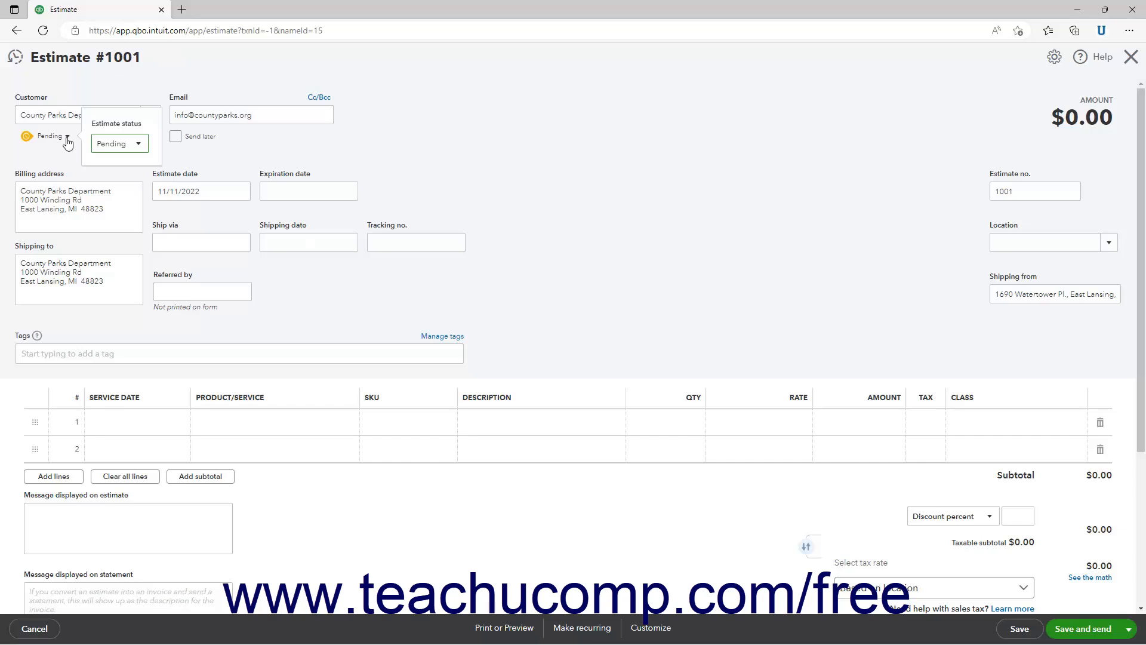
{"action": "left_click", "coordinate": [139, 144]}
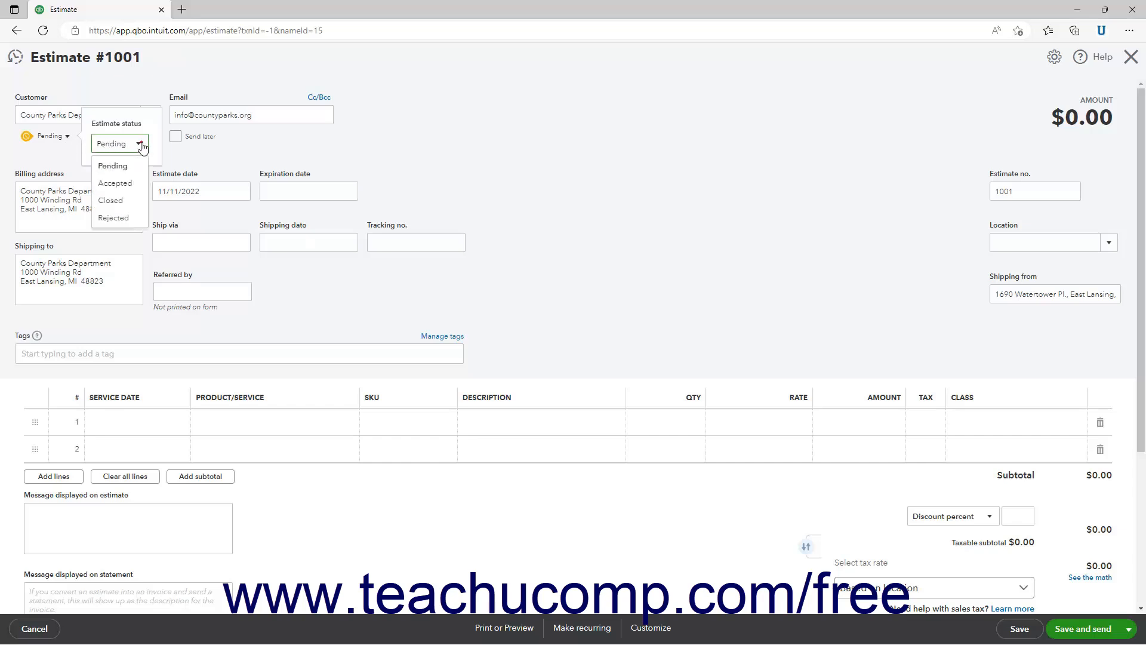
{"action": "left_click", "coordinate": [124, 183]}
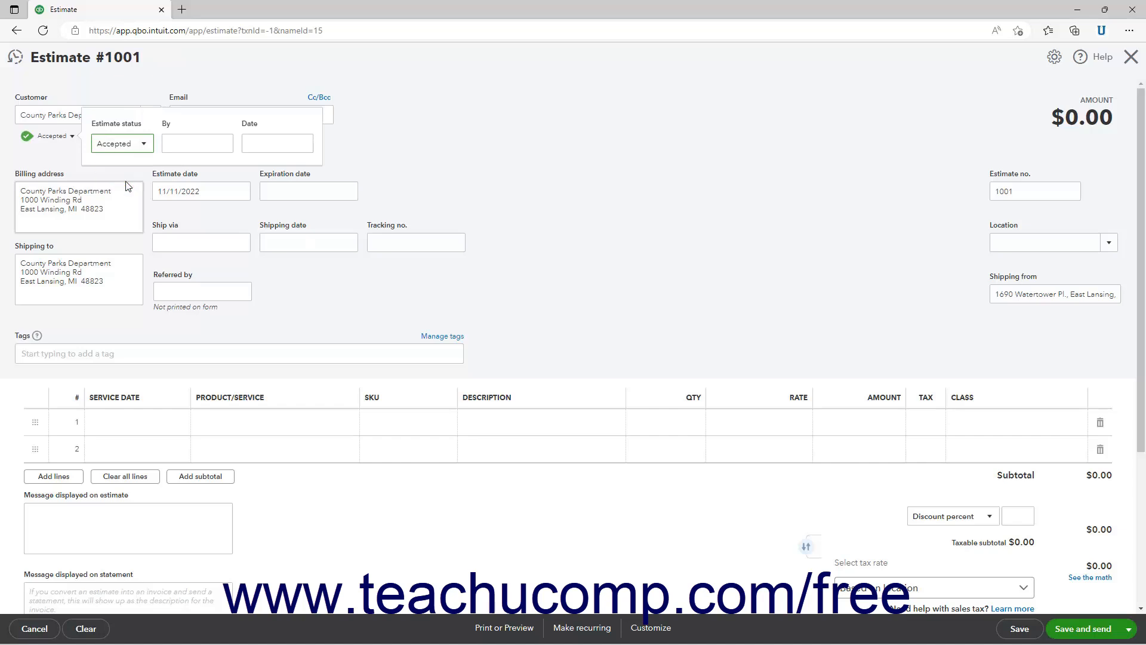
{"action": "left_click", "coordinate": [194, 143]}
{"action": "left_click", "coordinate": [258, 141]}
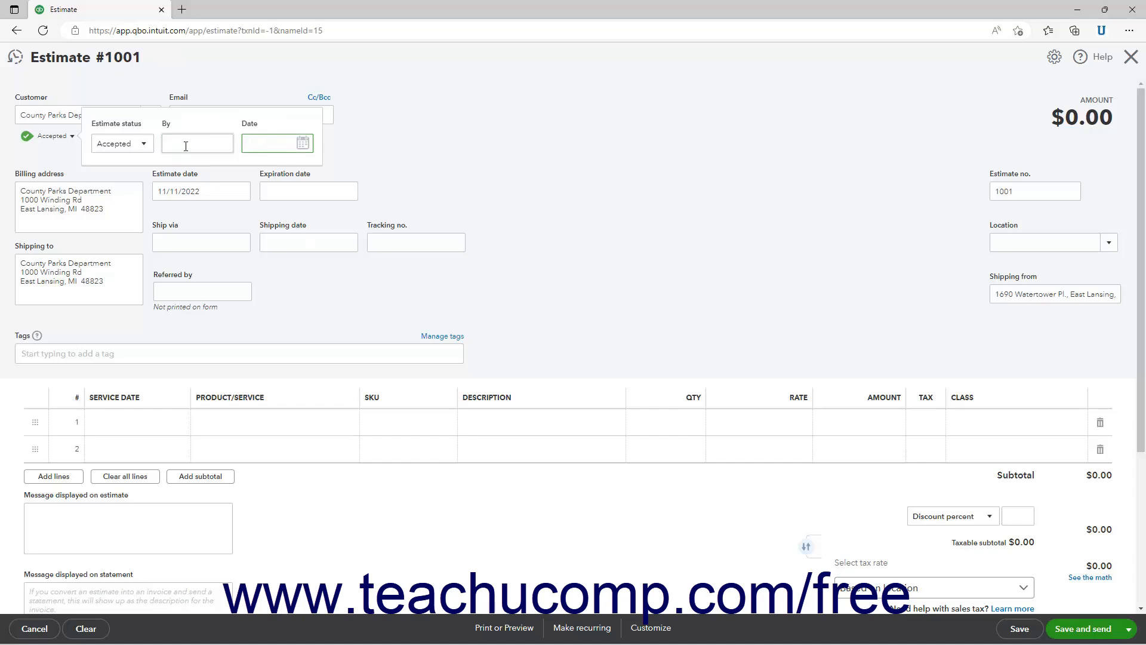
{"action": "left_click", "coordinate": [144, 144]}
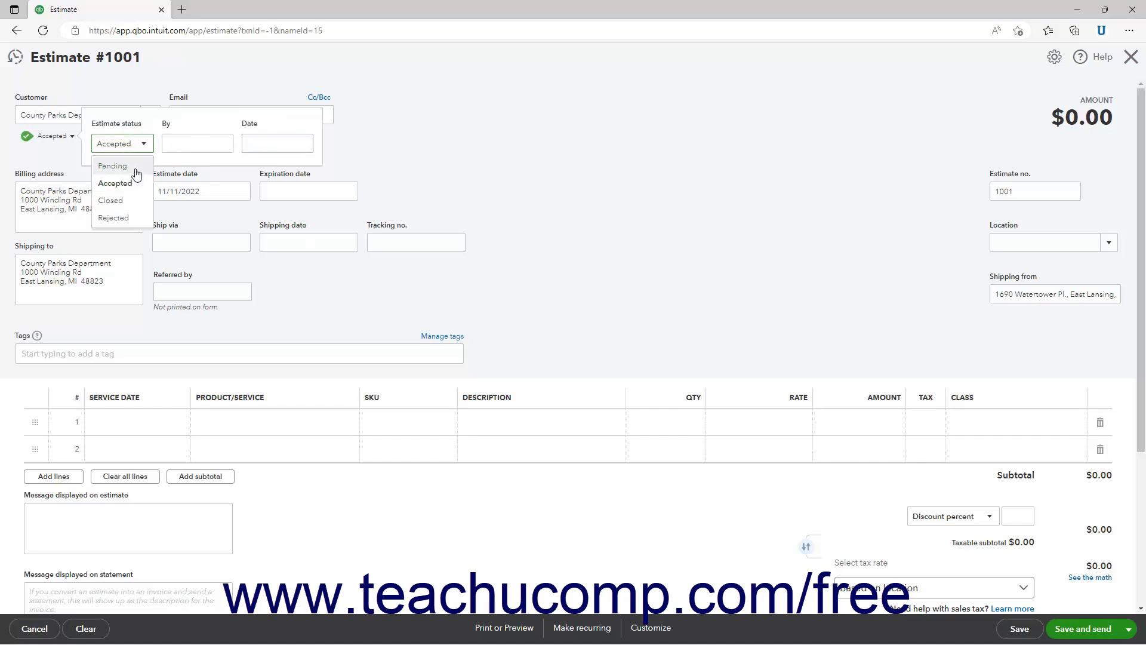
{"action": "left_click", "coordinate": [135, 166]}
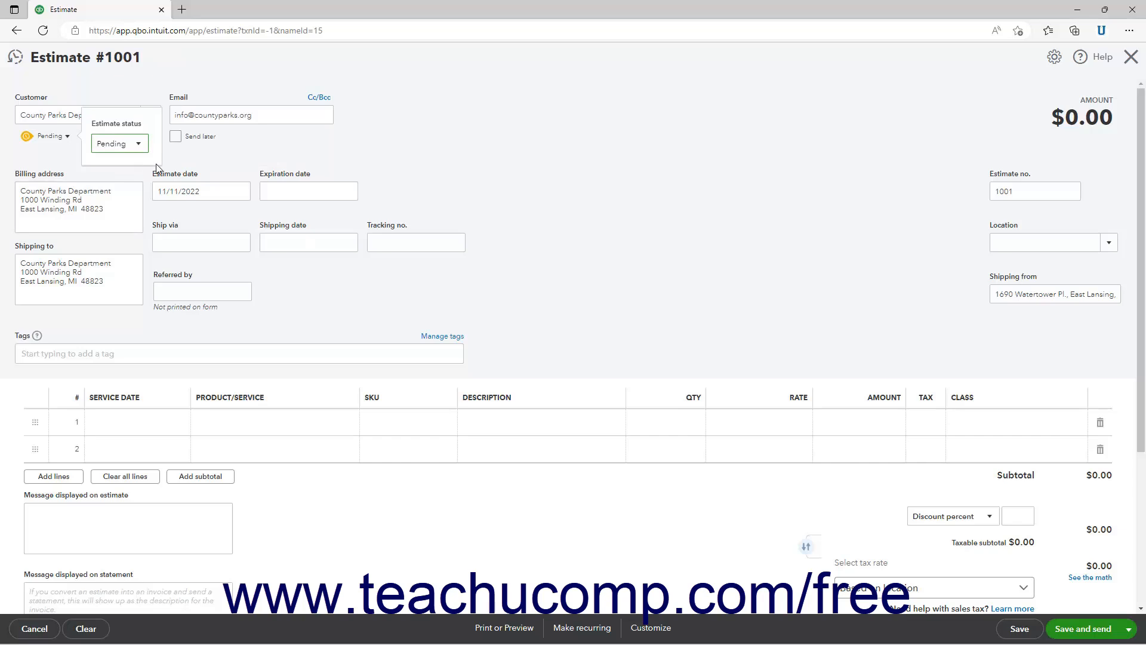
{"action": "left_click", "coordinate": [210, 160]}
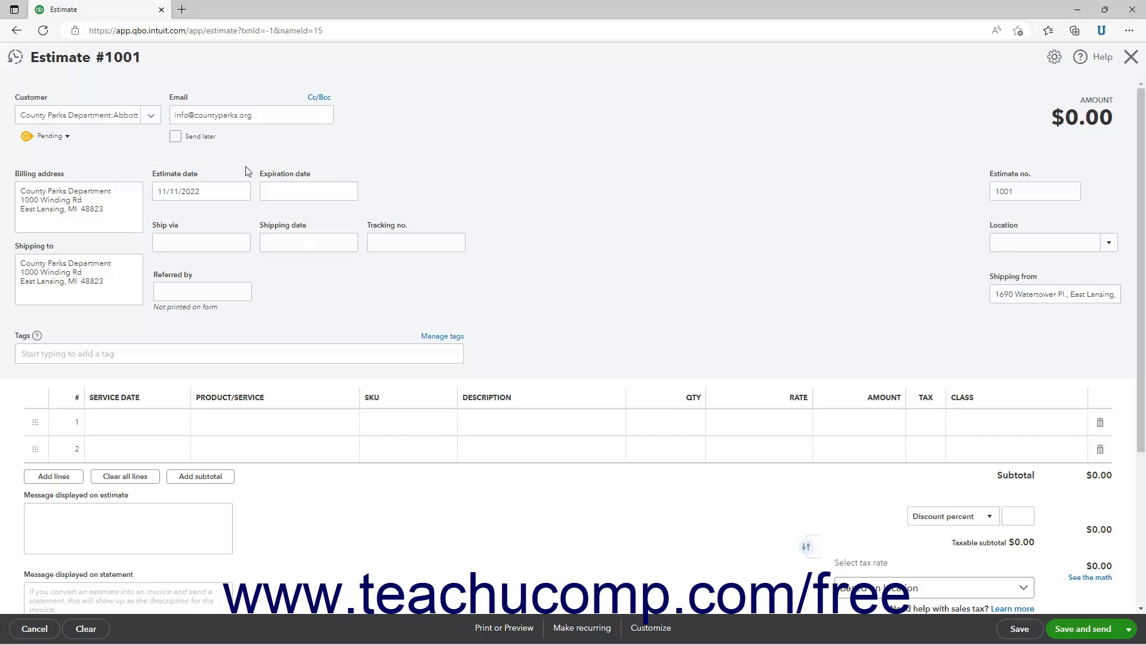
Step: Switch to the browser window with the new-layout estimate, and hide and redisplay its management pane
{"action": "mouse_move", "coordinate": [525, 644]}
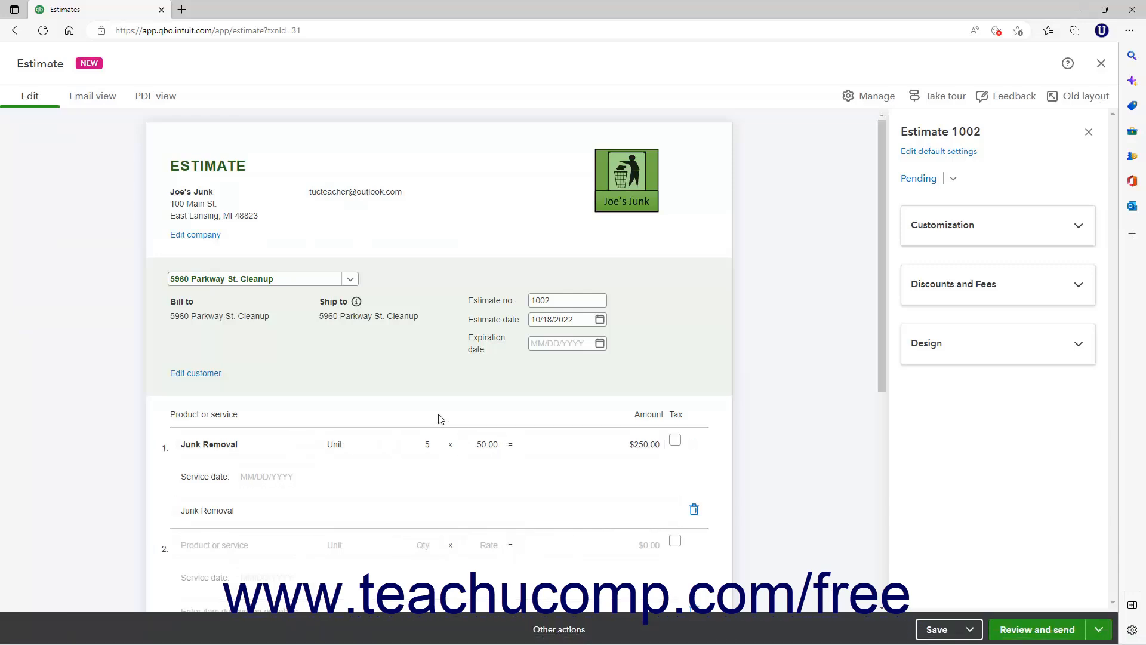
{"action": "left_click", "coordinate": [875, 97]}
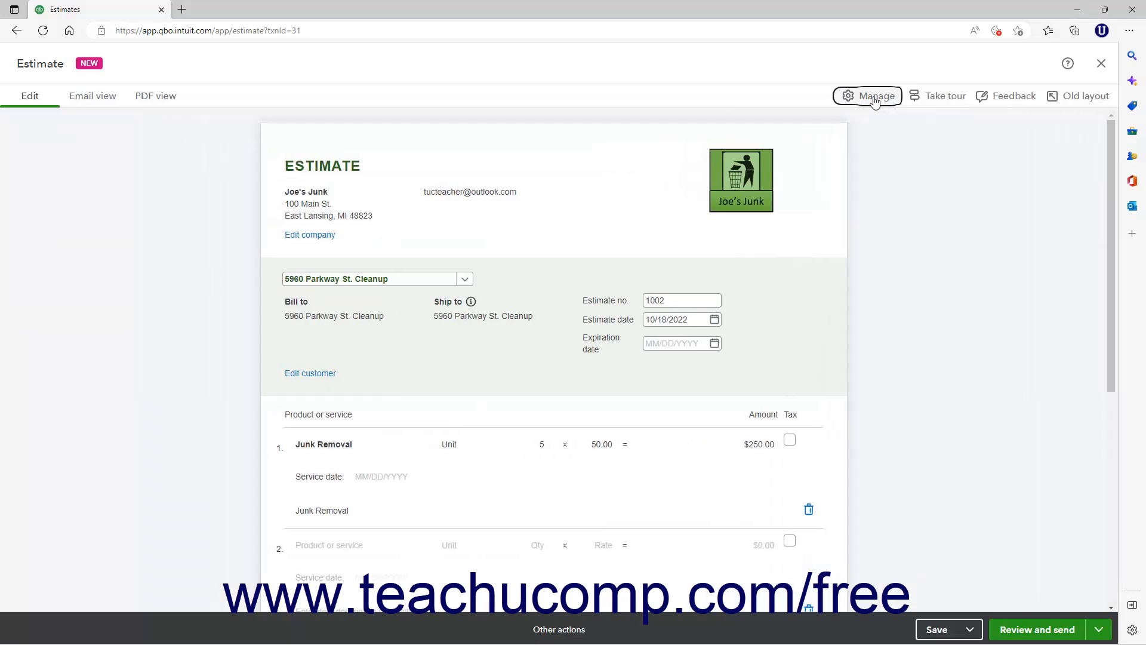
{"action": "left_click", "coordinate": [882, 97]}
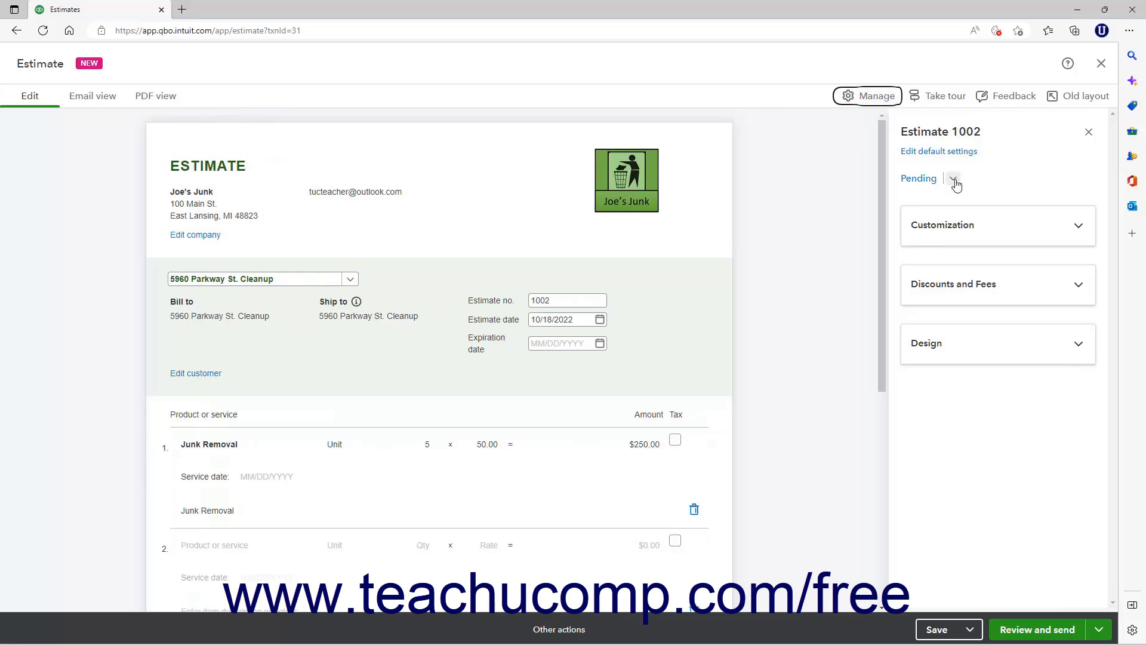
Step: Try the Accepted status on estimate 1002 and return it to Pending
{"action": "left_click", "coordinate": [953, 180]}
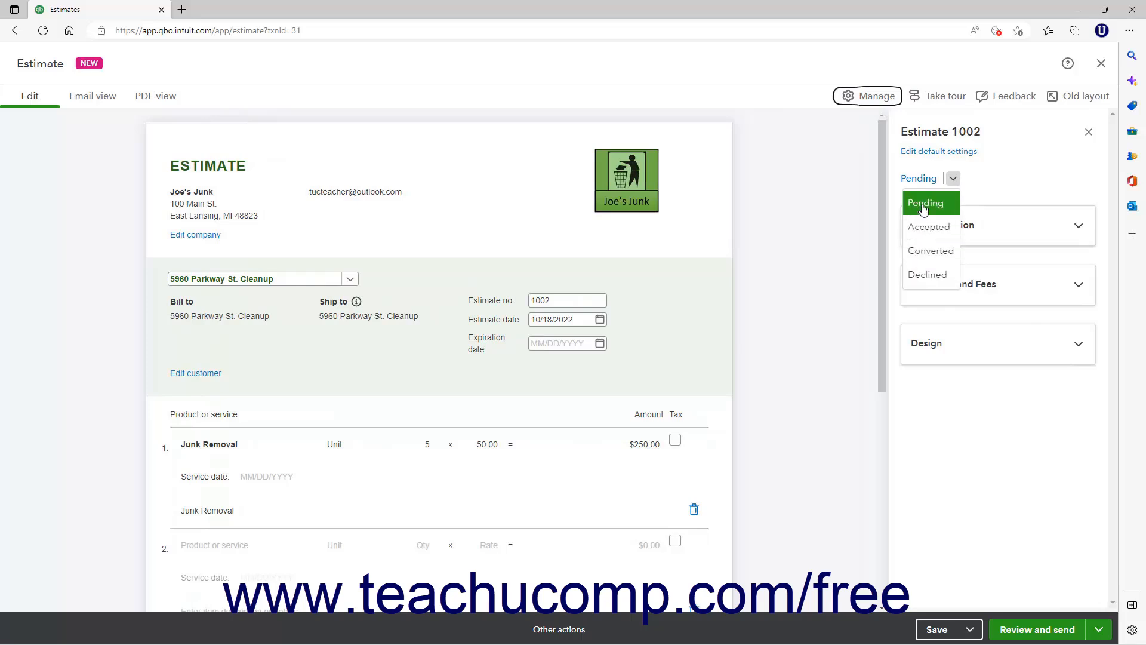
{"action": "left_click", "coordinate": [920, 226]}
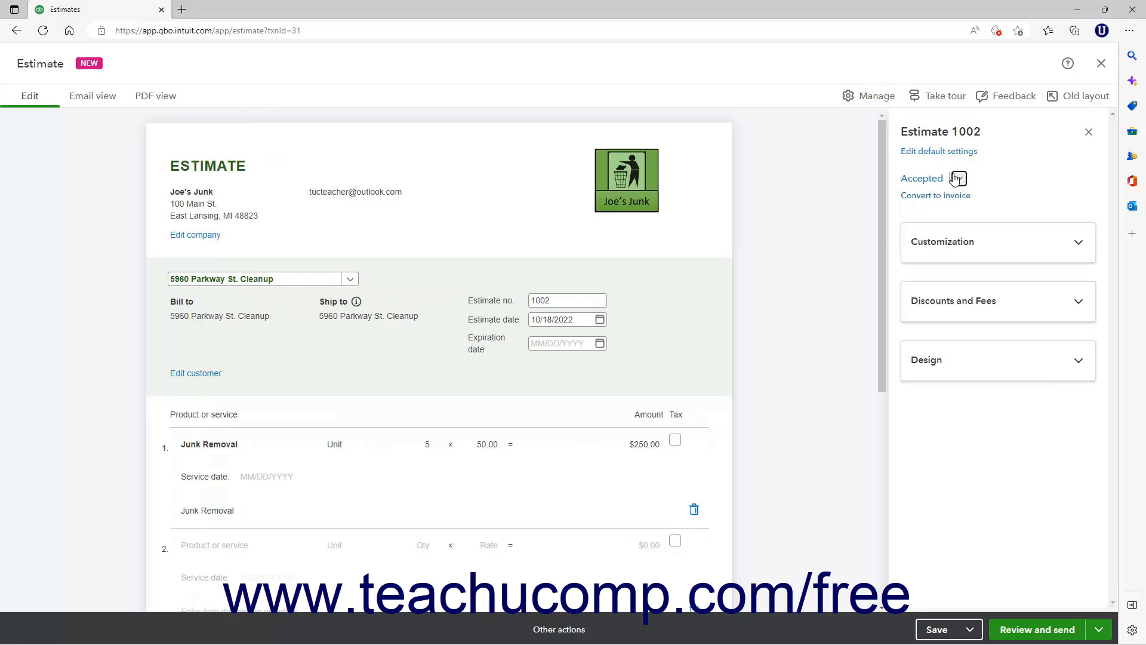
{"action": "left_click", "coordinate": [958, 181]}
{"action": "left_click", "coordinate": [942, 200]}
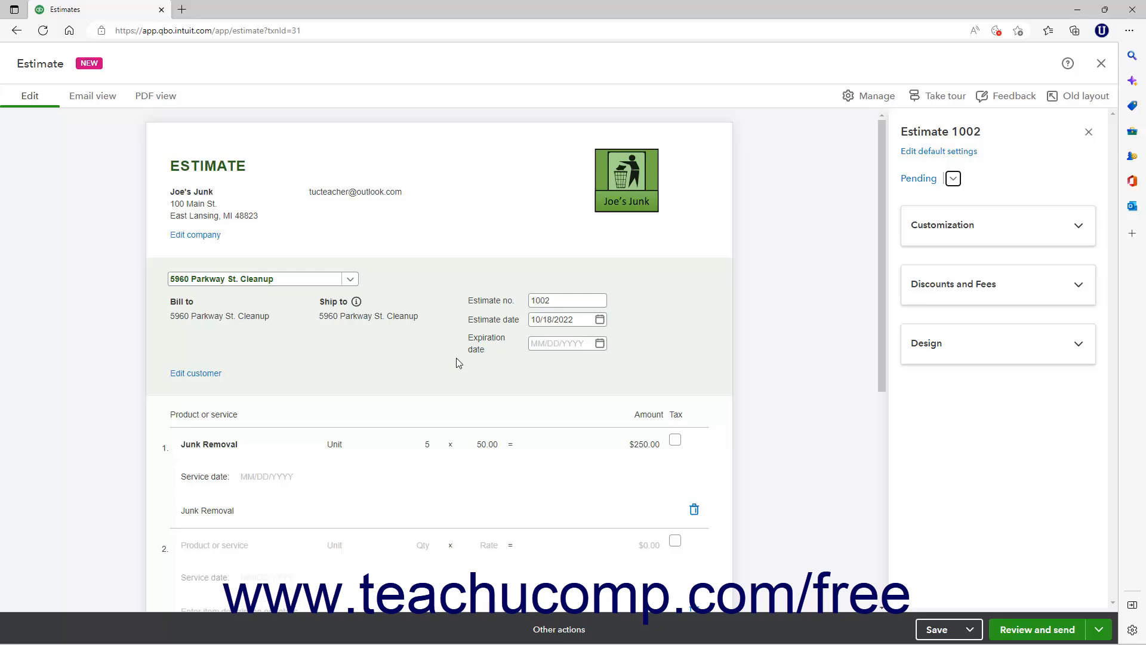
Step: Examine the estimate date and the expiration date calendar on estimate 1002, leaving both fields unedited
{"action": "left_click", "coordinate": [541, 325]}
{"action": "left_click", "coordinate": [600, 344]}
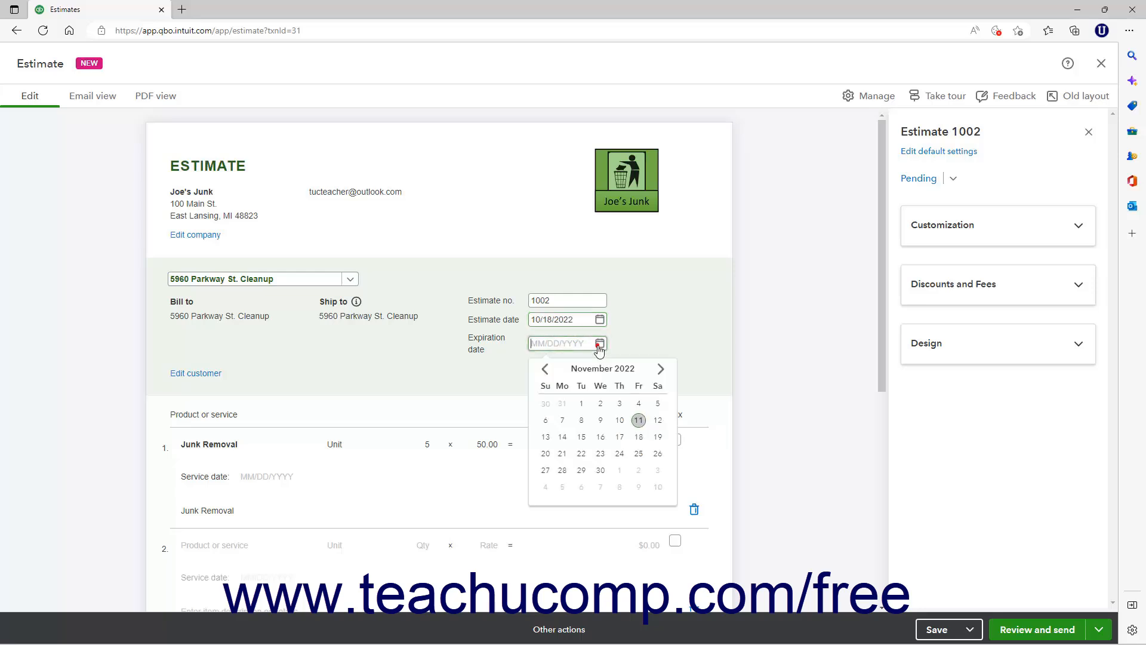
{"action": "left_click", "coordinate": [643, 345]}
Step: Switch to the old-layout estimate and review its shipping address, ship via, shipping date, tracking number and estimate number fields
{"action": "mouse_move", "coordinate": [588, 640]}
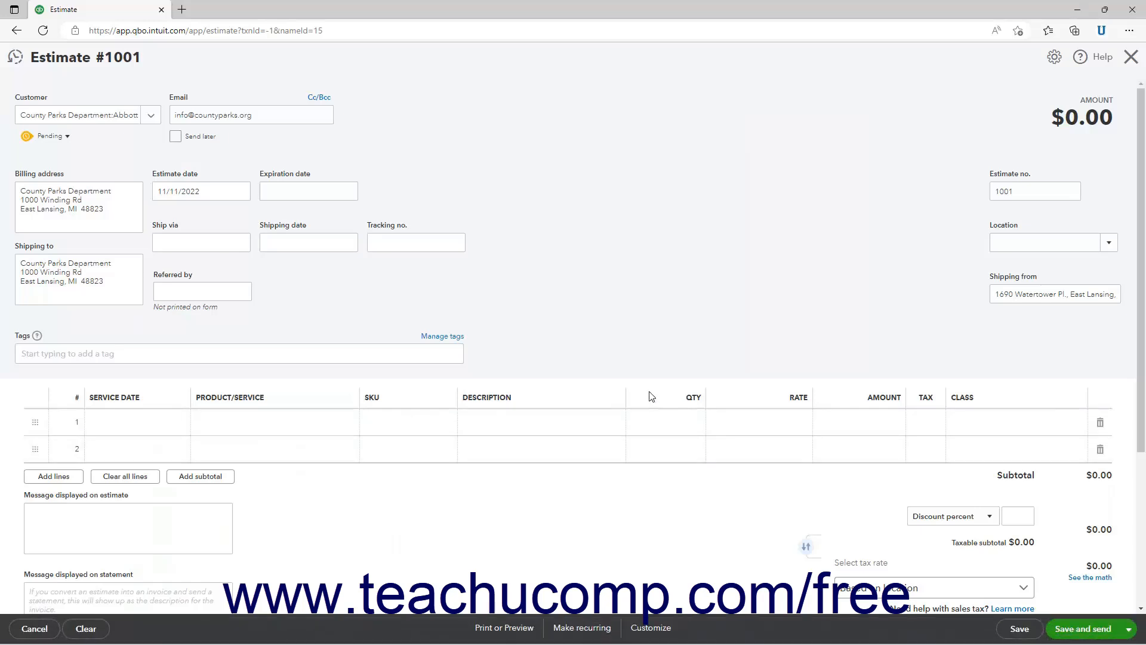
{"action": "left_click", "coordinate": [126, 284]}
{"action": "left_click", "coordinate": [183, 243]}
{"action": "left_click", "coordinate": [298, 242]}
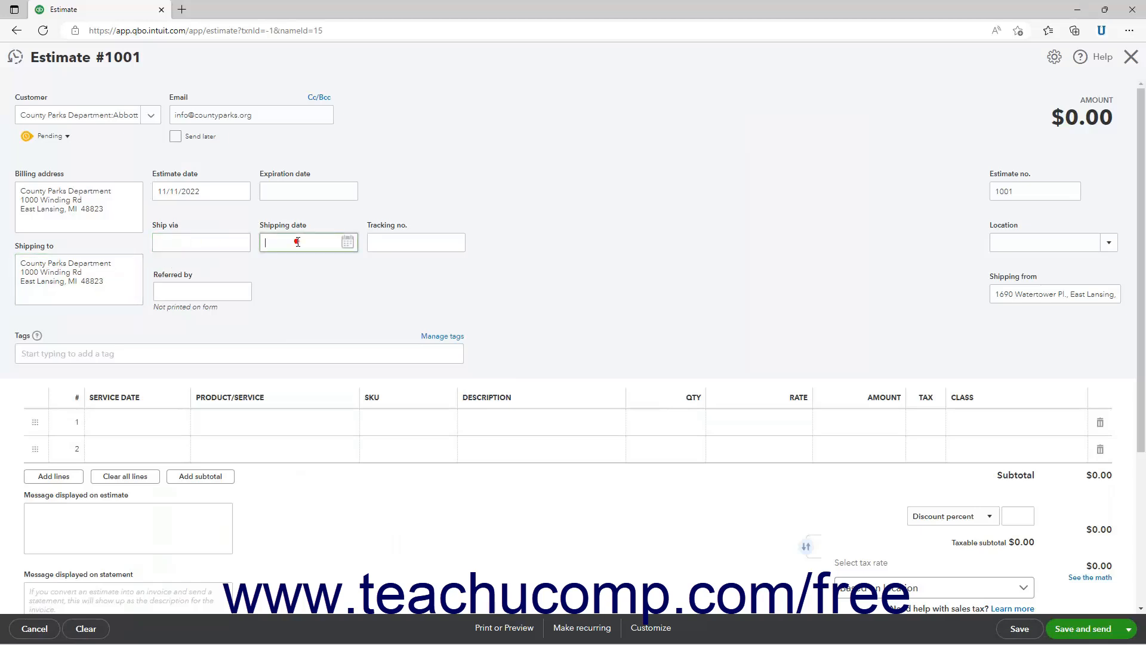
{"action": "left_click", "coordinate": [394, 244]}
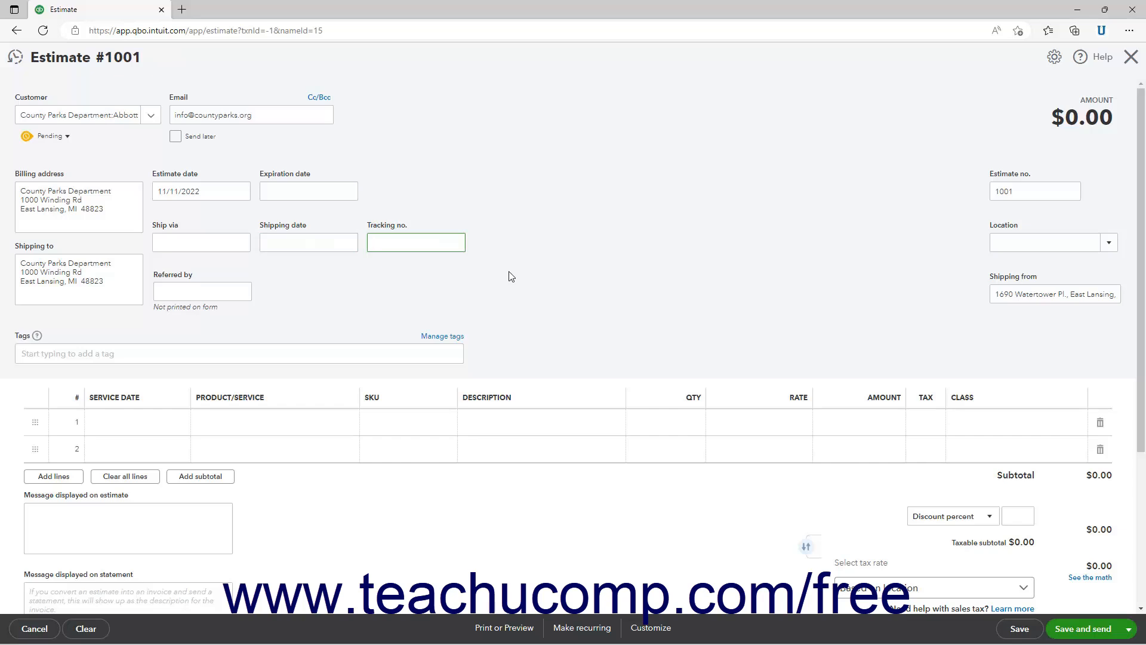
{"action": "double_click", "coordinate": [1036, 191]}
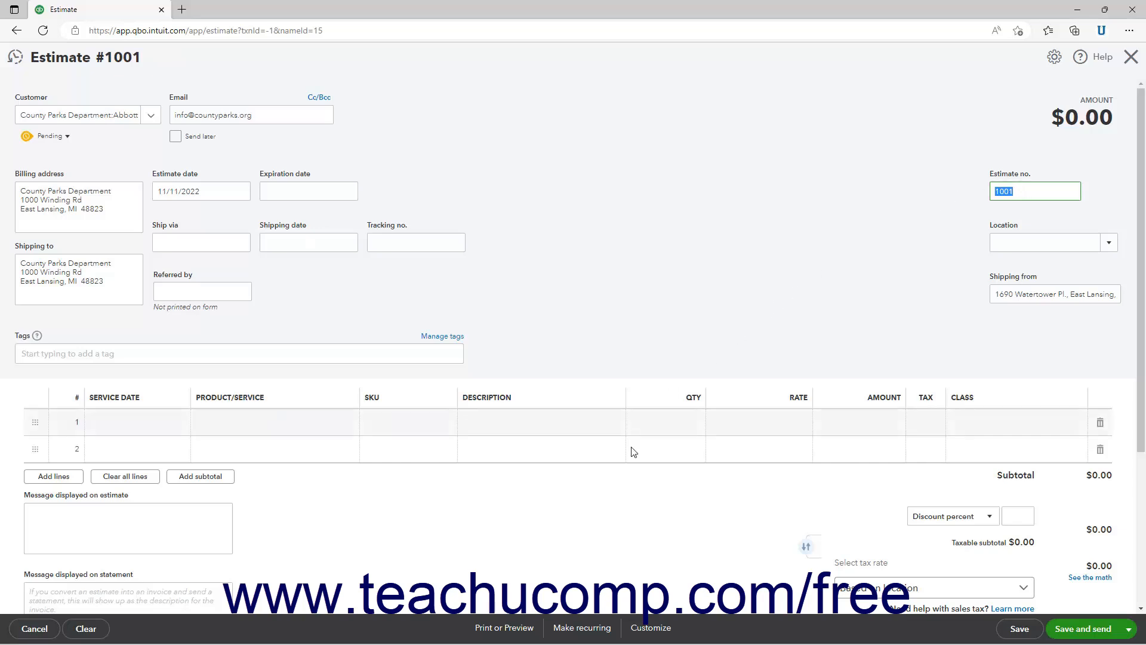
Step: Switch to the new-layout estimate and examine its Discounts and Fees options, collapsing them when done
{"action": "mouse_move", "coordinate": [567, 639]}
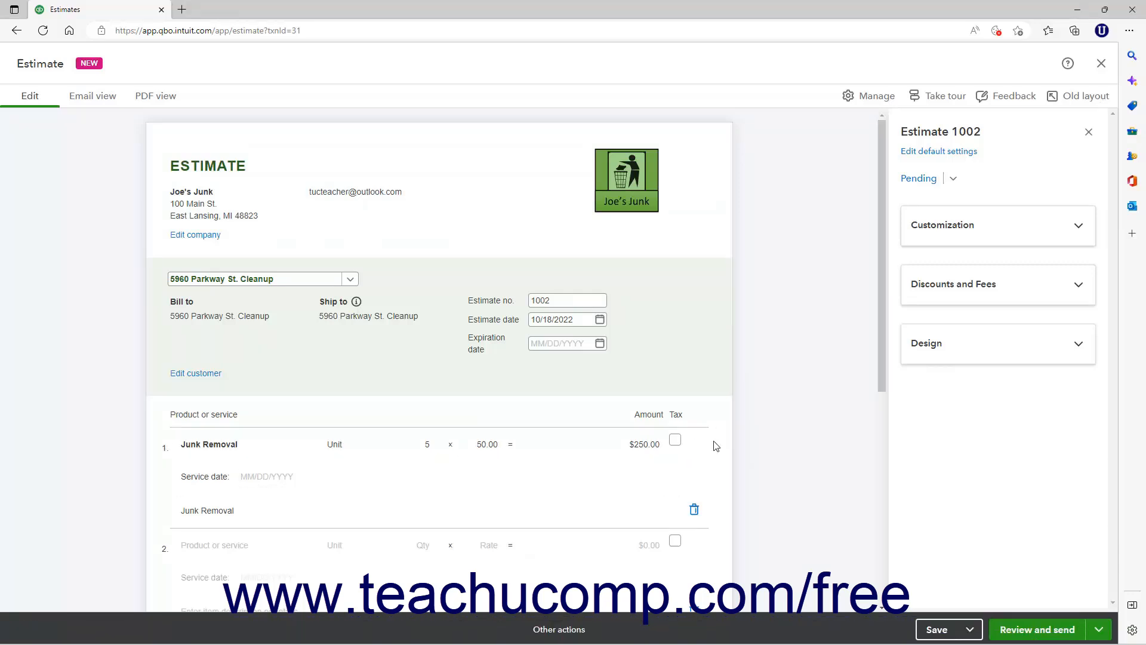
{"action": "left_click", "coordinate": [966, 289]}
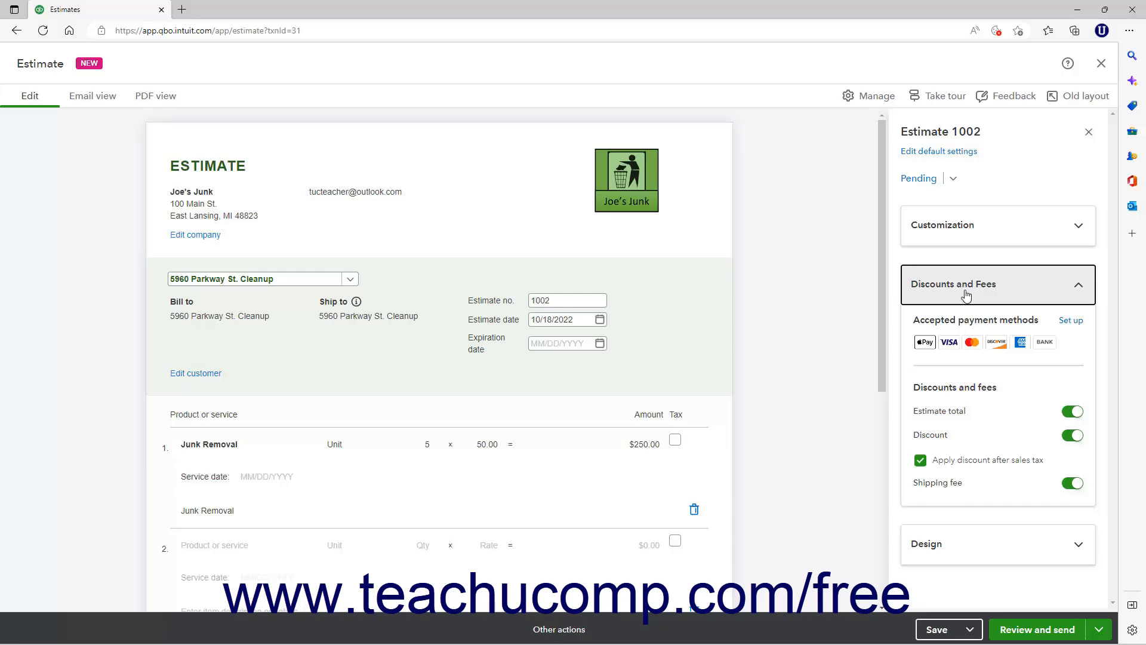
{"action": "left_click", "coordinate": [1017, 284]}
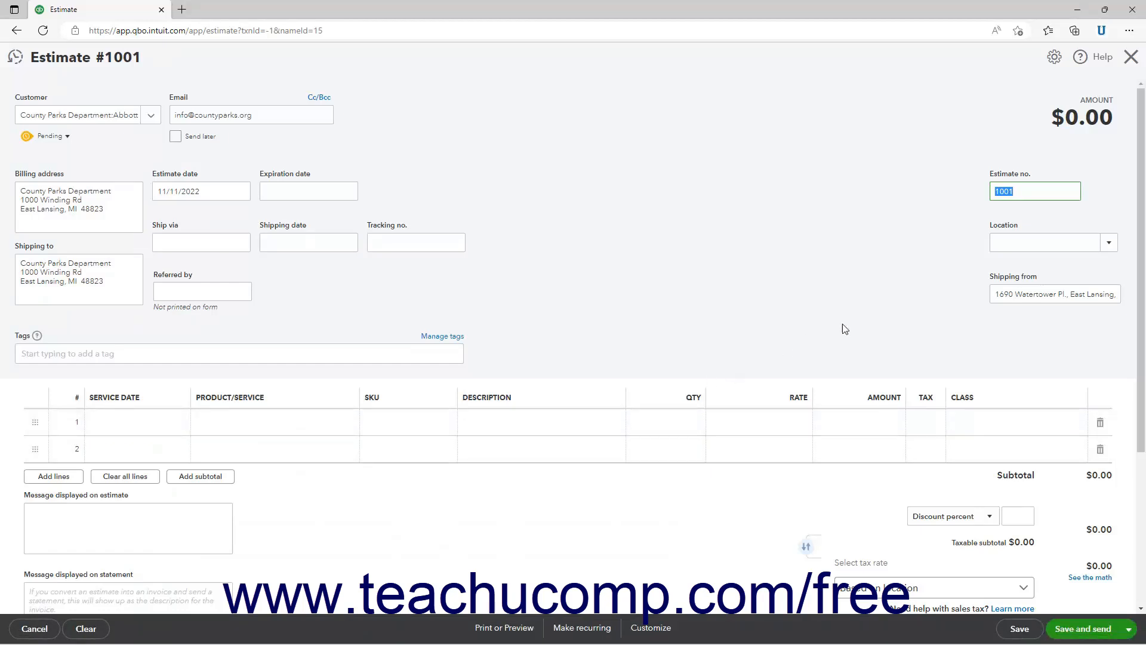
Step: Review the Location and Shipping from fields on estimate 1001
{"action": "left_click", "coordinate": [1035, 244]}
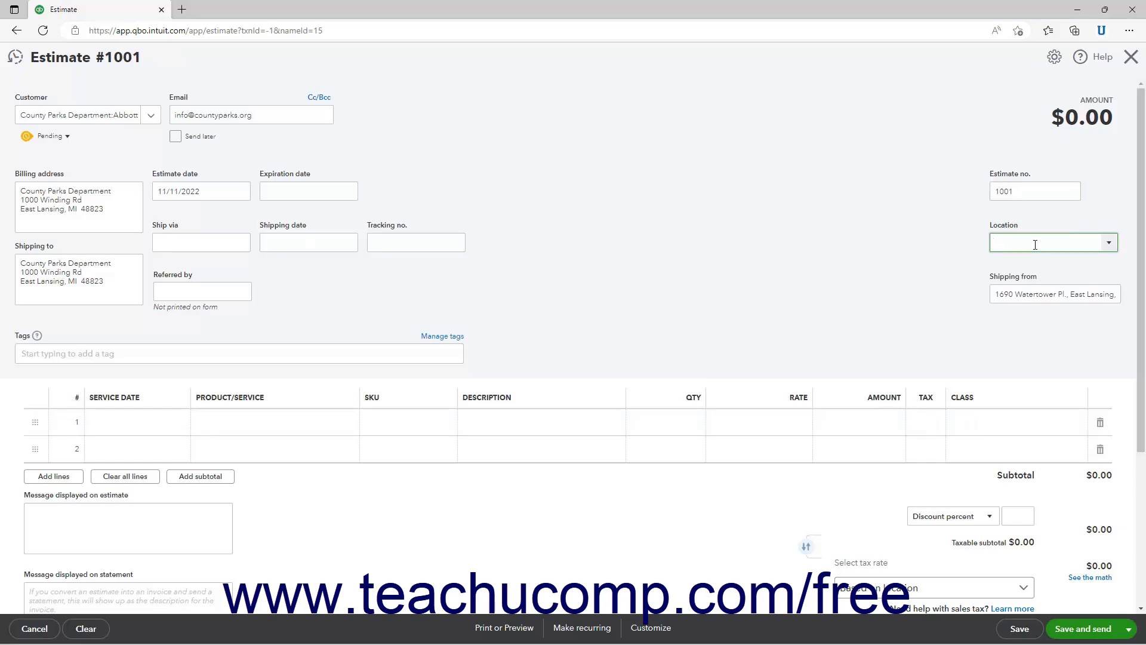
{"action": "left_click", "coordinate": [1021, 297]}
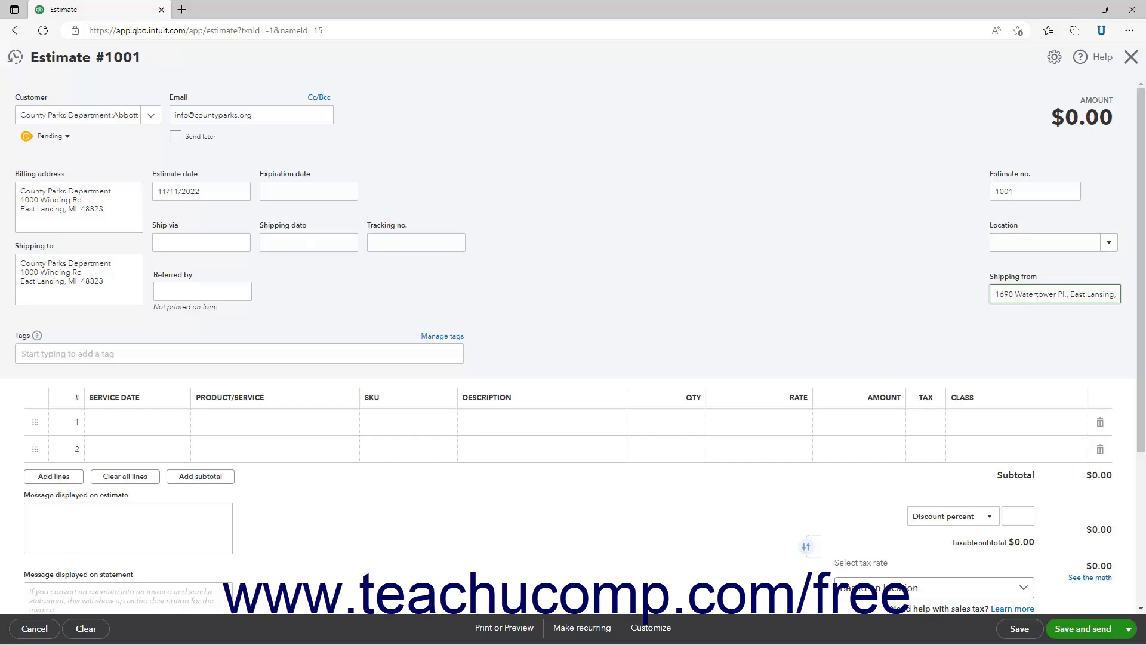
Step: Add a new tag named Softball to estimate 1001 and place it in the Sport group
{"action": "left_click", "coordinate": [172, 357]}
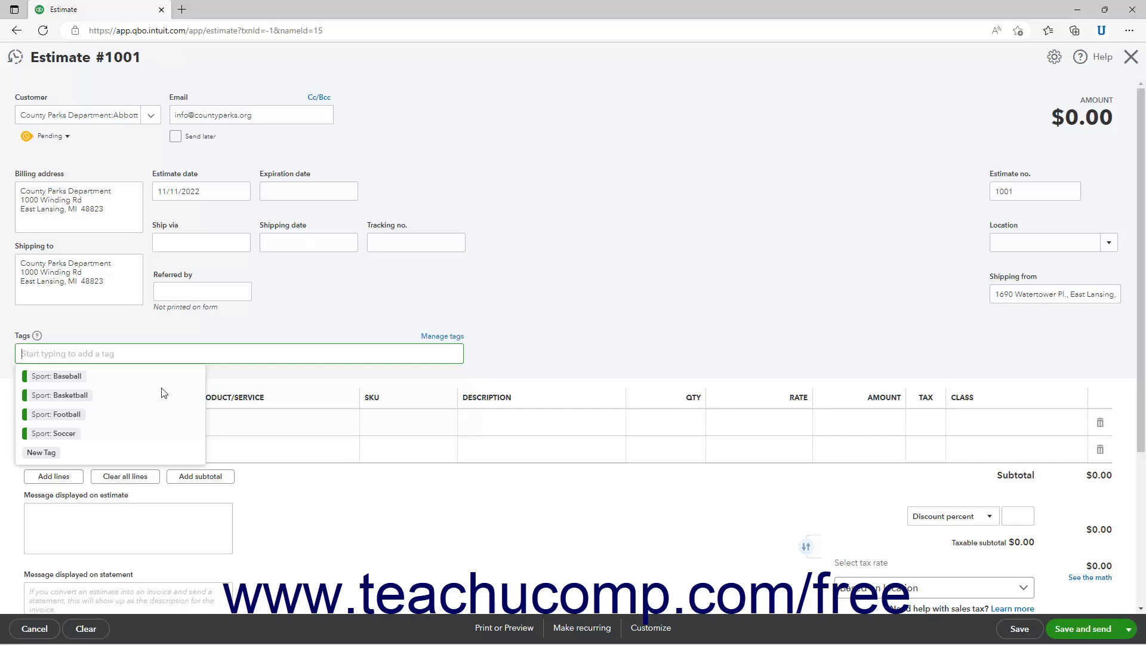
{"action": "type", "text": "Softball"}
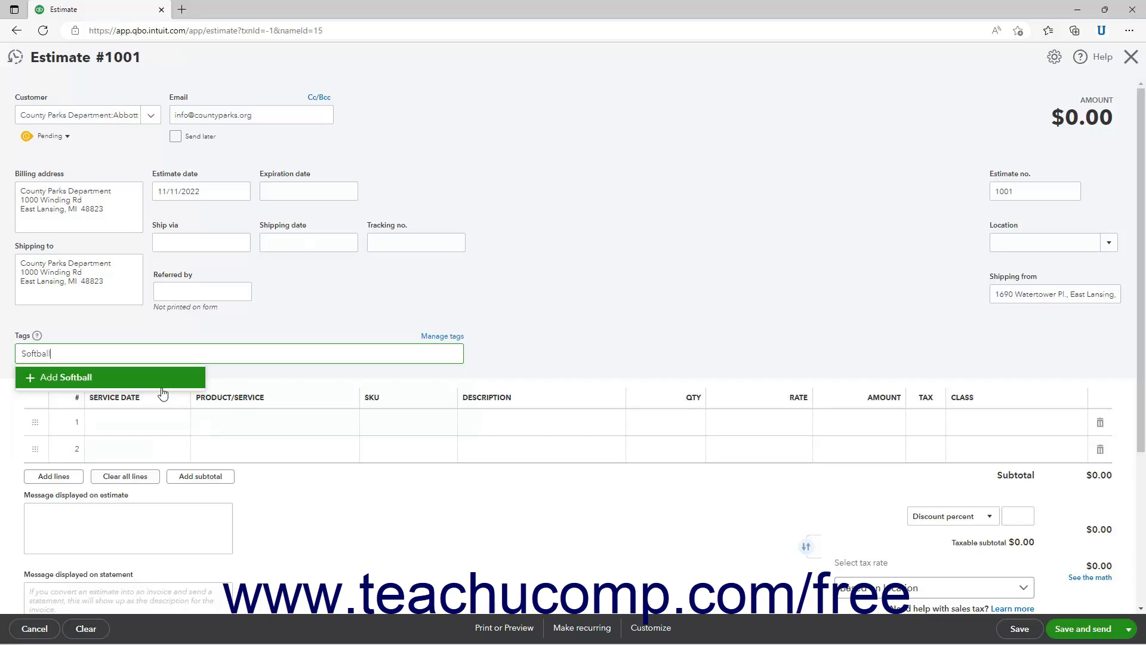
{"action": "left_click", "coordinate": [116, 378]}
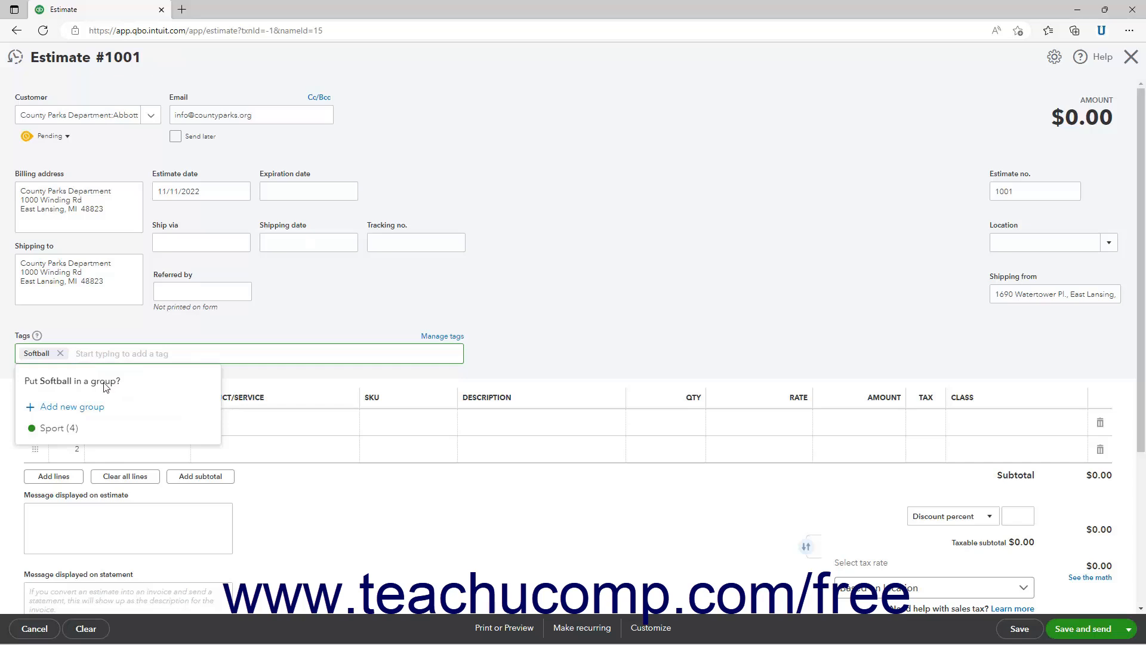
{"action": "left_click", "coordinate": [62, 428]}
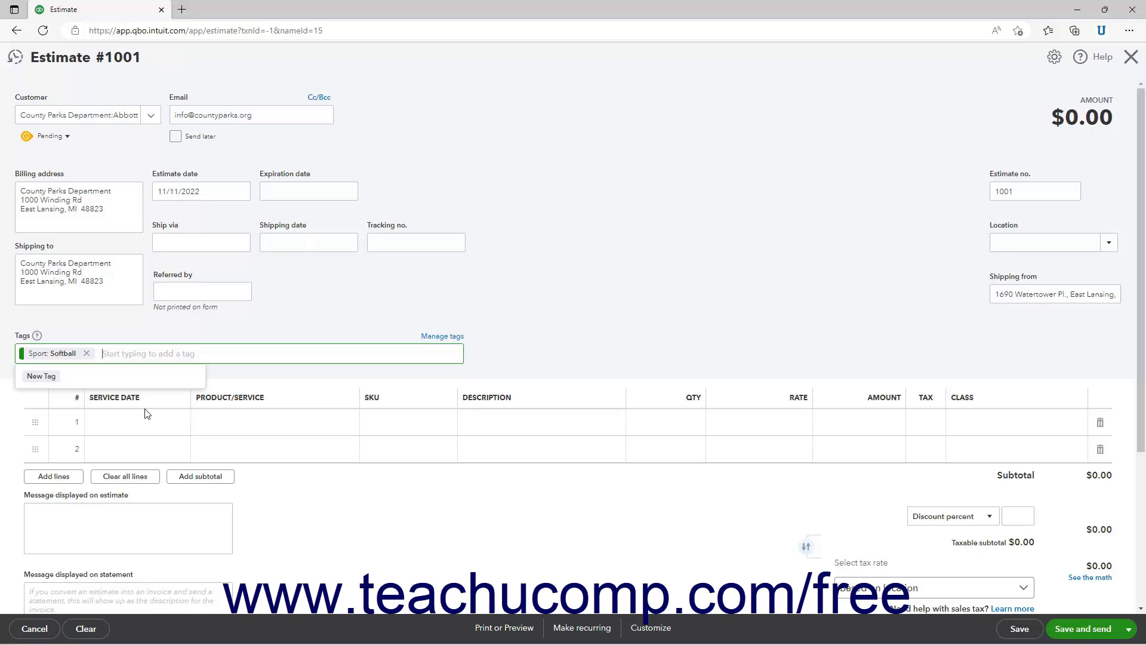
{"action": "left_click", "coordinate": [257, 390]}
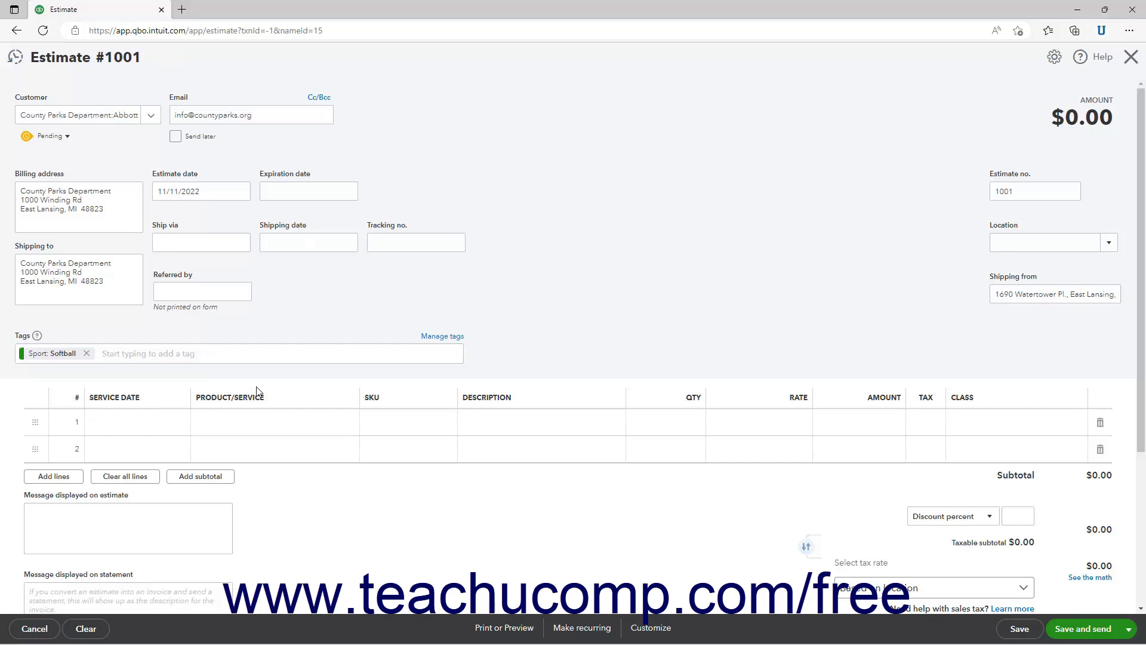
Step: Choose Softballs (1 Dozen) - Official as the product on the first line of estimate 1001
{"action": "left_click", "coordinate": [122, 416]}
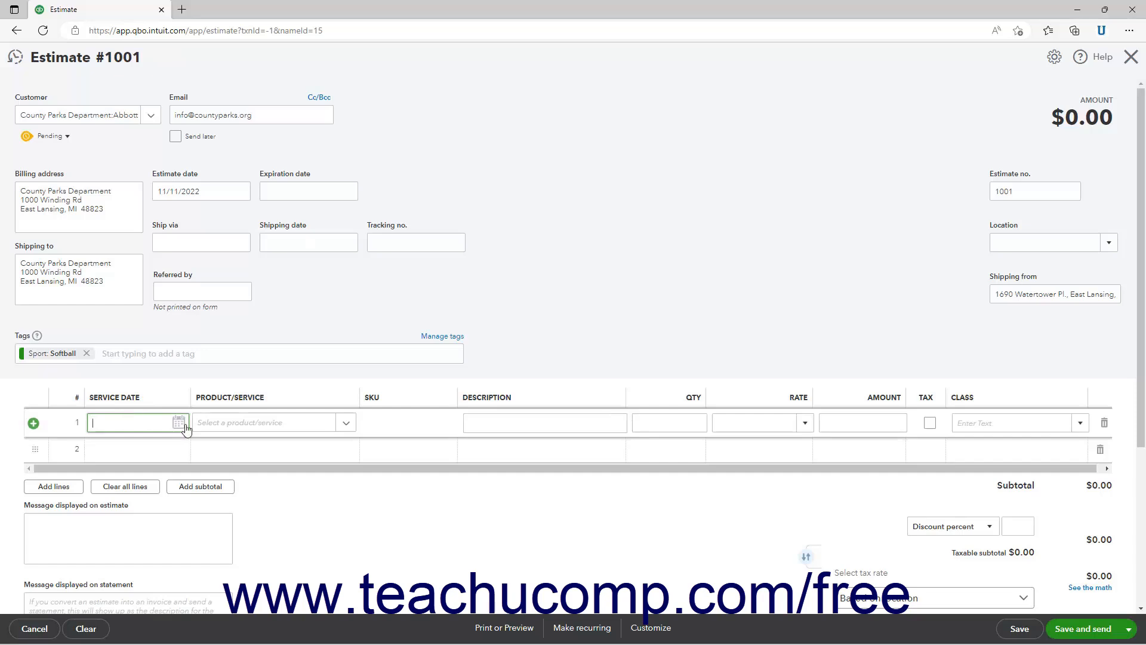
{"action": "left_click", "coordinate": [346, 424]}
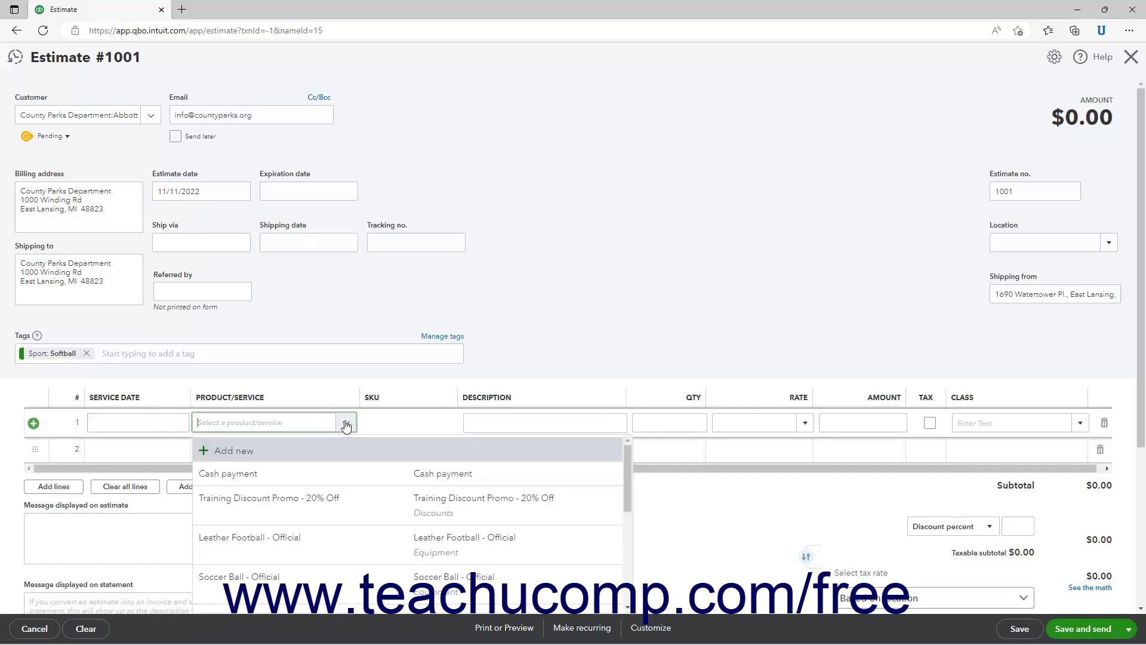
{"action": "key", "text": "Down"}
{"action": "key", "text": "Down"}
{"action": "key", "text": "Down"}
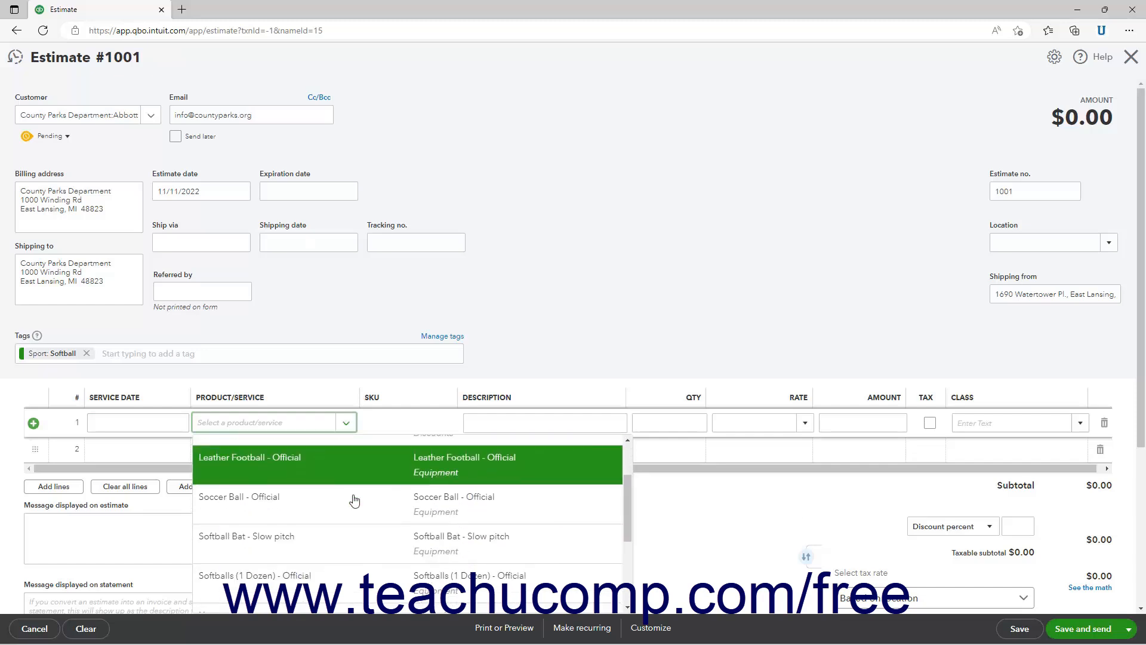
{"action": "left_click", "coordinate": [323, 570]}
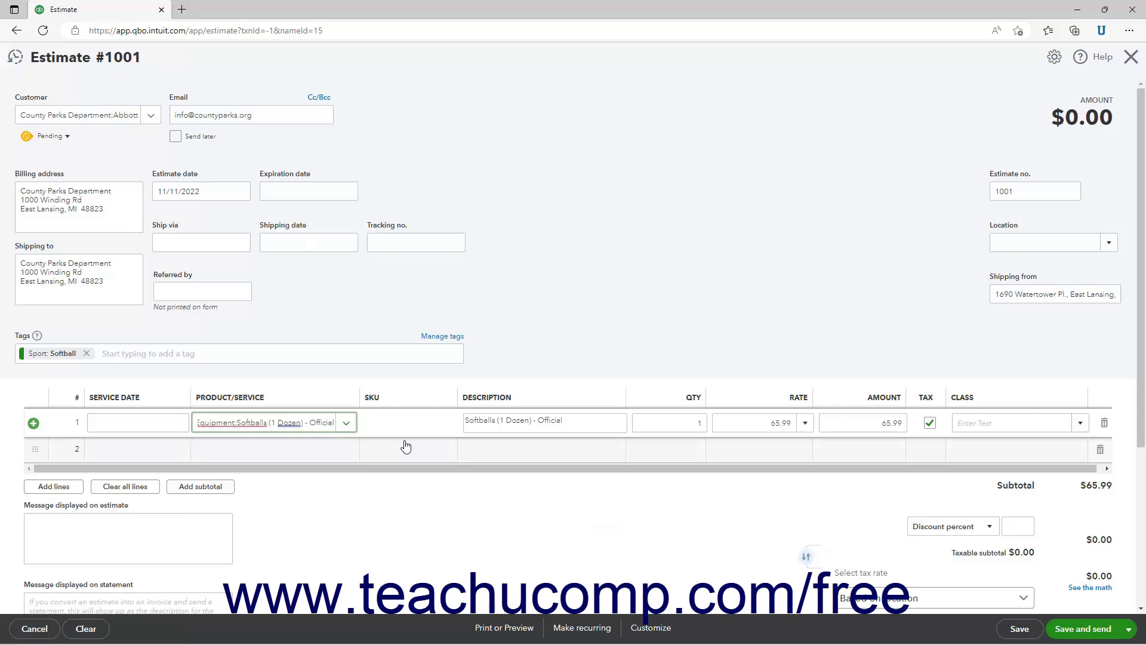
Step: Set the softballs line's quantity to 4 and review its description, rate and amount
{"action": "left_click", "coordinate": [501, 419]}
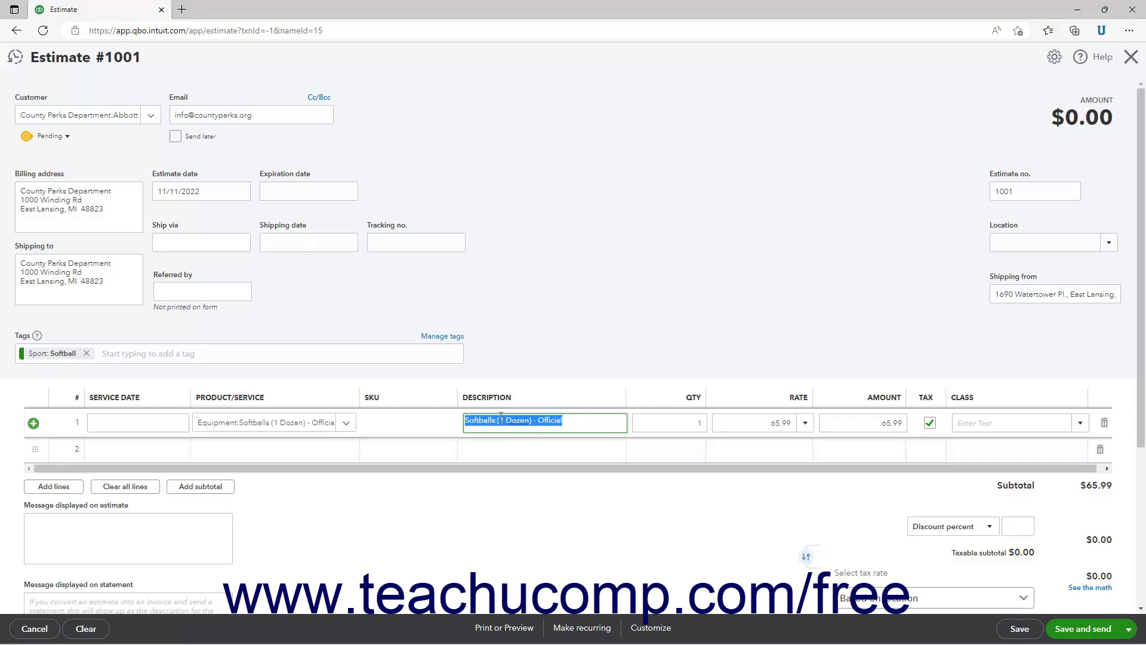
{"action": "left_click", "coordinate": [685, 423]}
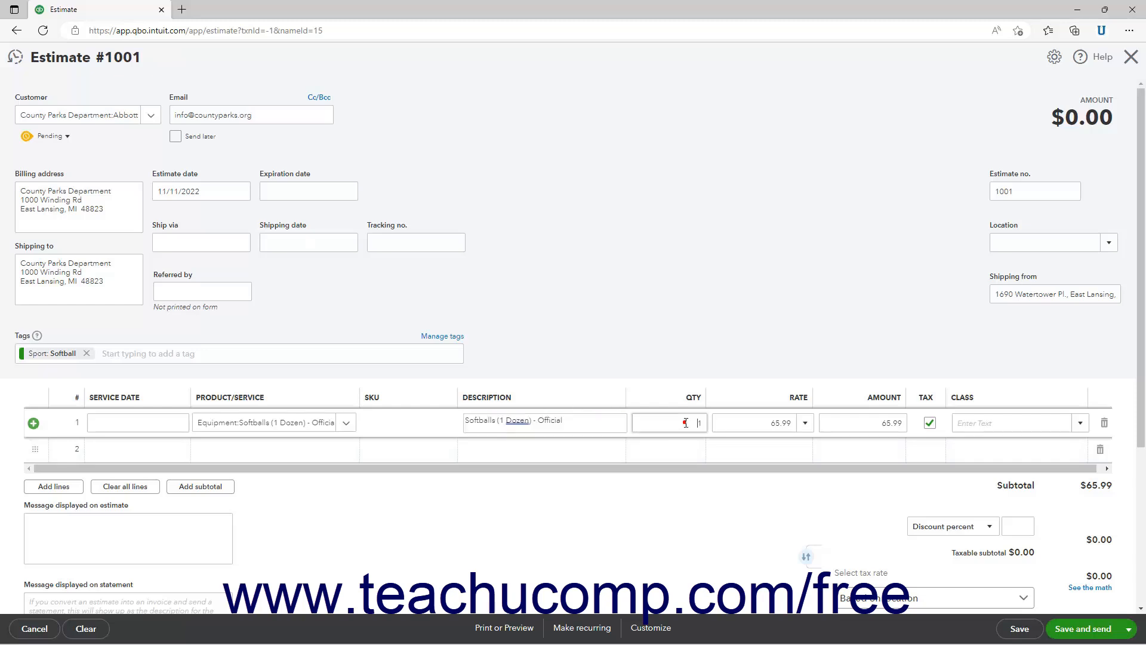
{"action": "type", "text": "4"}
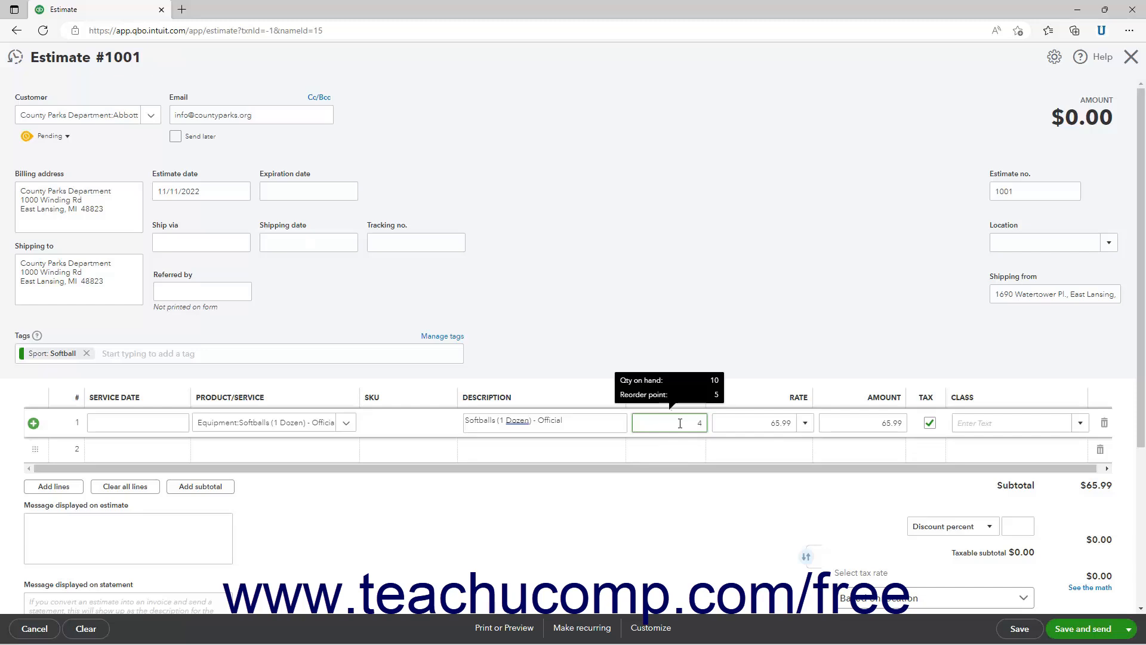
{"action": "key", "text": "Tab"}
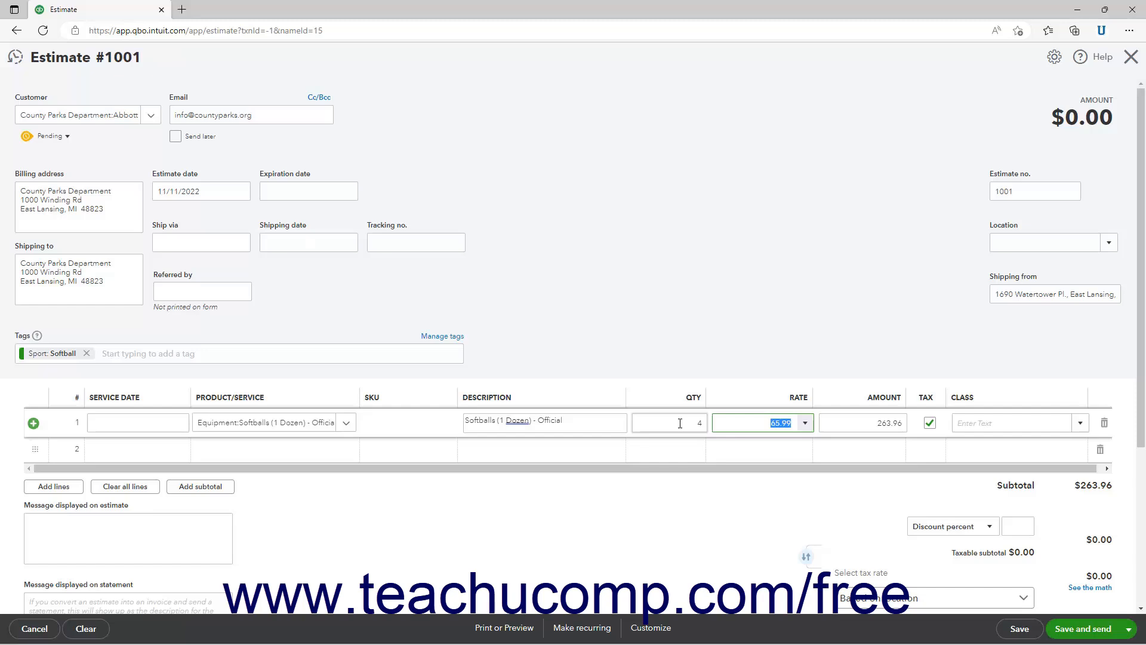
{"action": "key", "text": "Tab"}
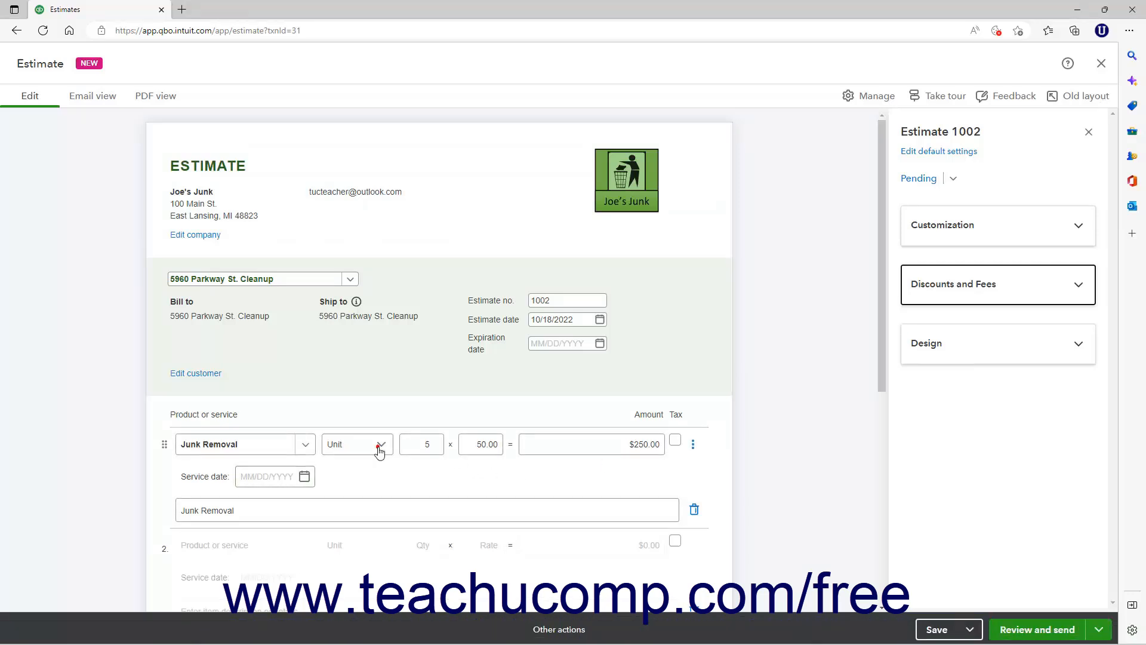
Step: Try the Flat rate option for the Junk Removal line on the new-layout estimate 1002 and return it to Unit
{"action": "left_click", "coordinate": [379, 444]}
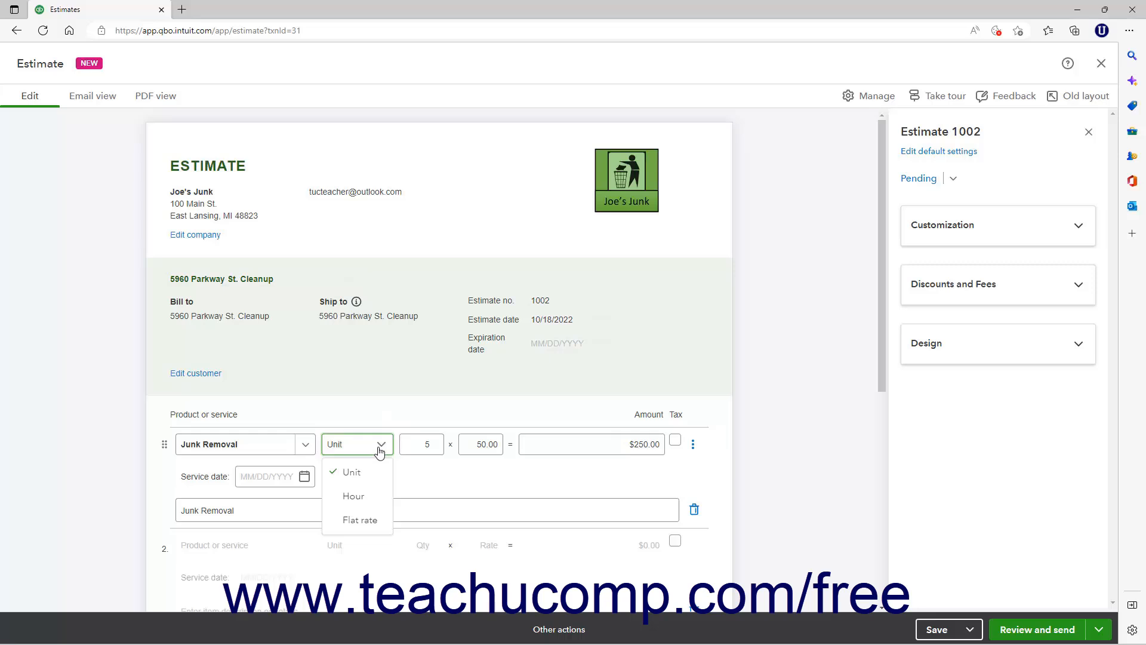
{"action": "left_click", "coordinate": [372, 522]}
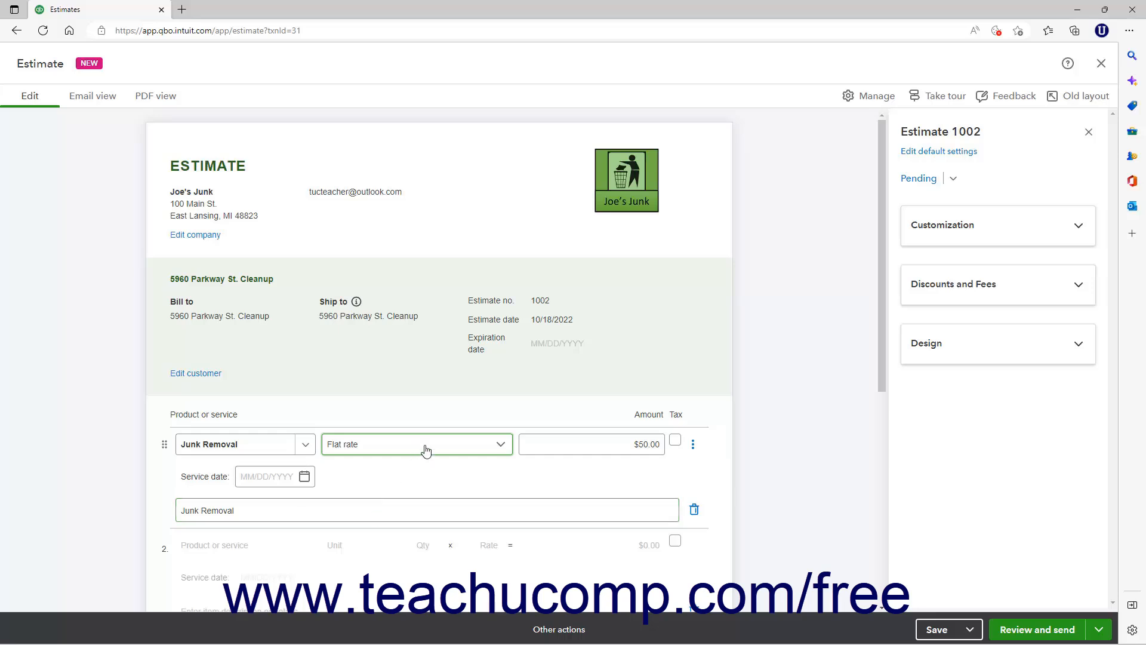
{"action": "left_click", "coordinate": [503, 446]}
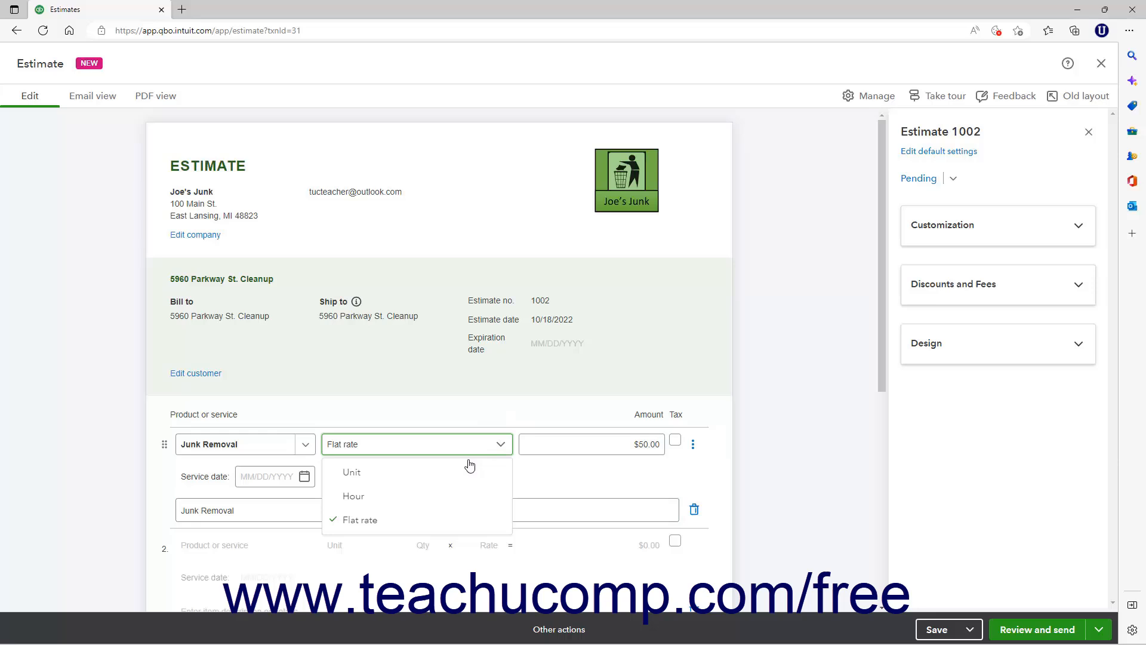
{"action": "left_click", "coordinate": [440, 473]}
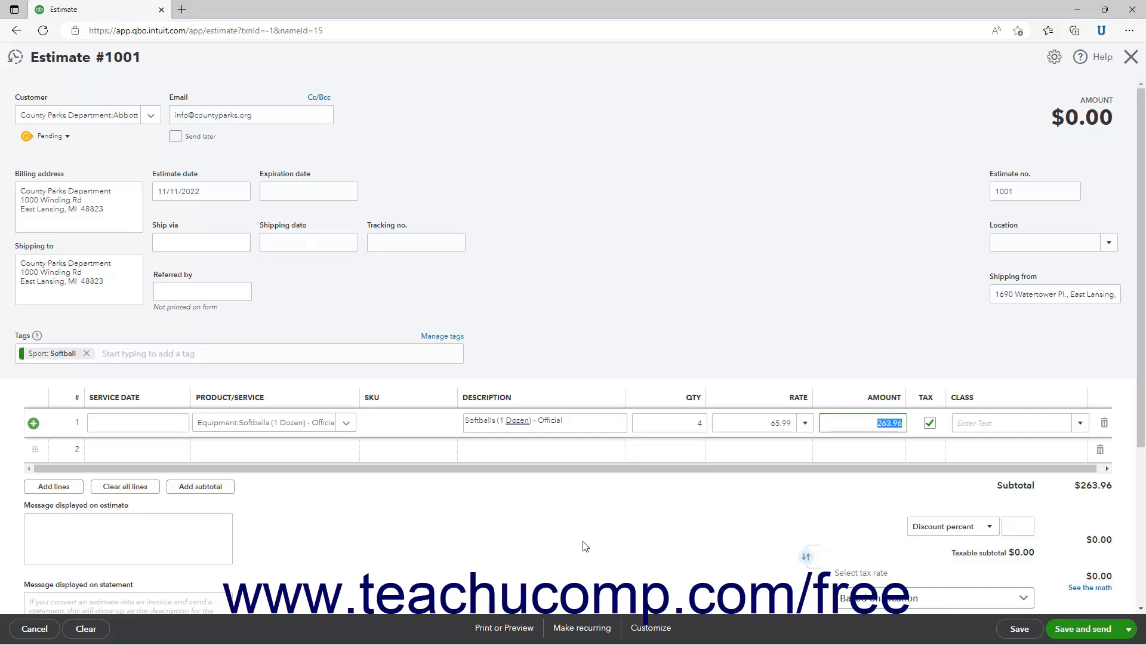
Step: Review the softballs line's tax setting on estimate 1001 and the sales tax categories for Junk Removal on estimate 1002, closing them when done
{"action": "left_click", "coordinate": [929, 427]}
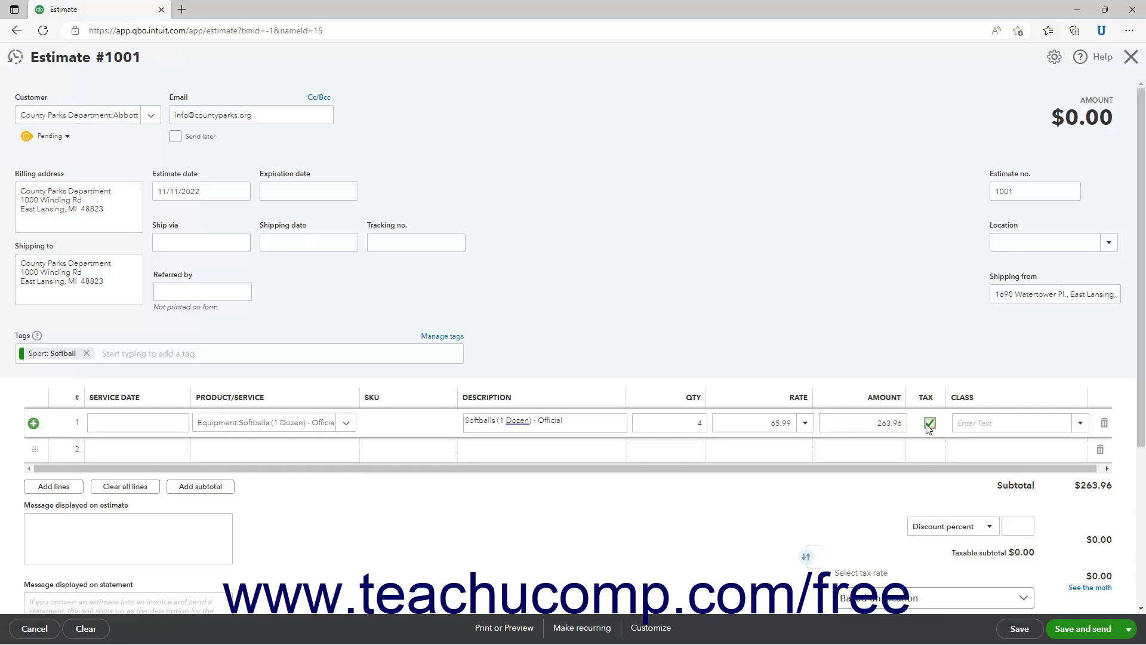
{"action": "mouse_move", "coordinate": [588, 640]}
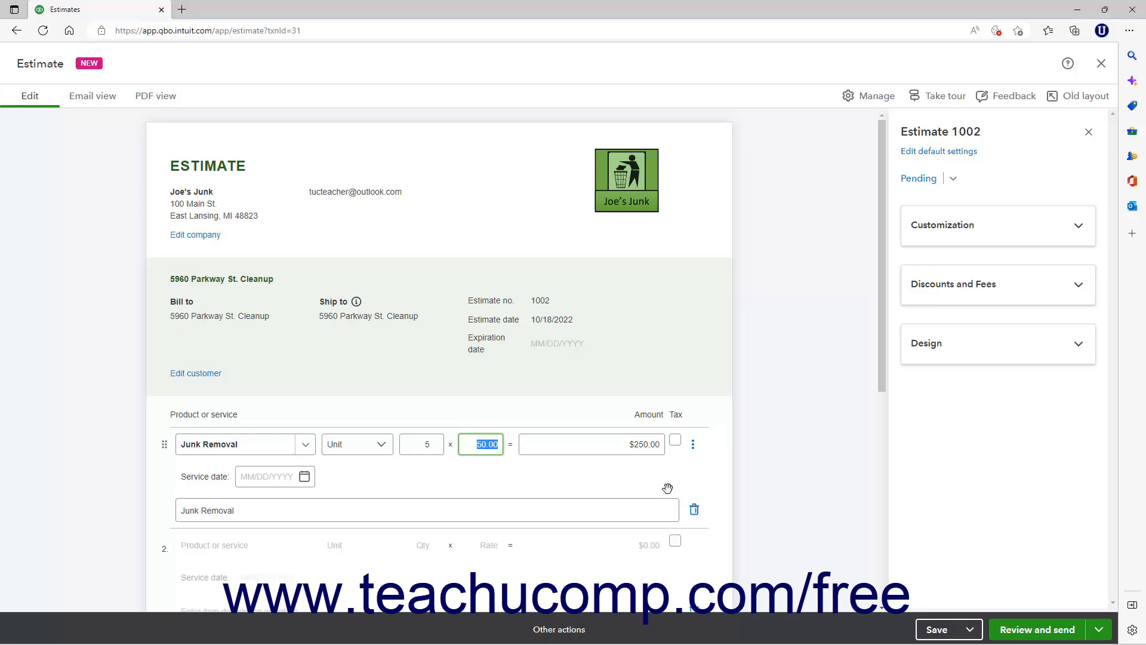
{"action": "key", "text": "shift+Tab"}
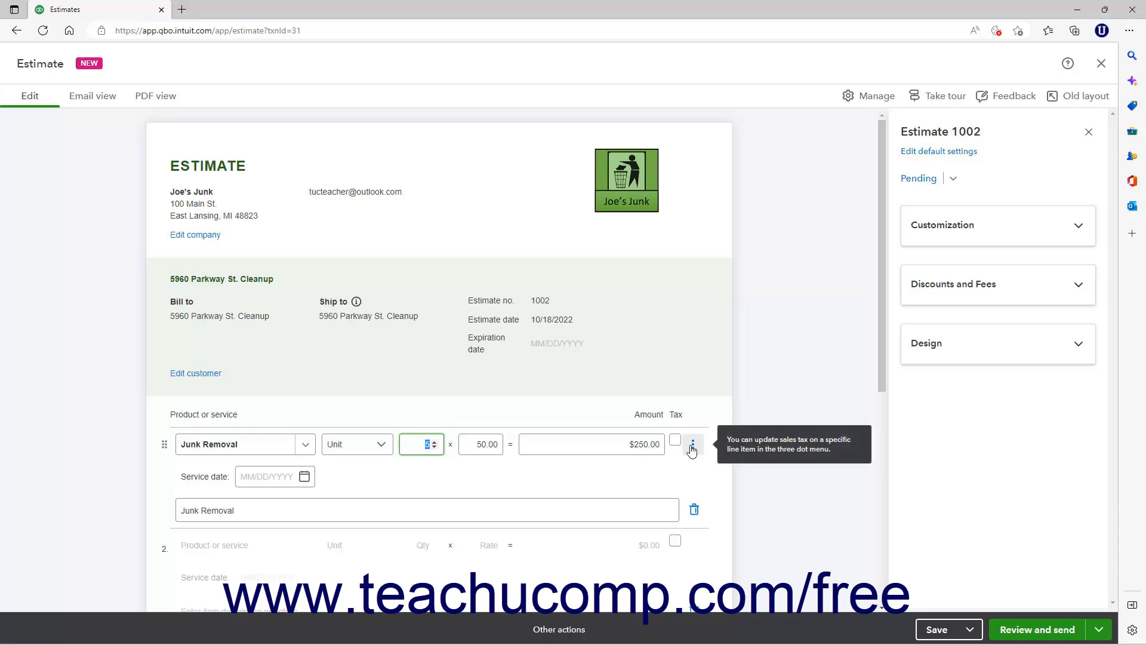
{"action": "left_click", "coordinate": [692, 448]}
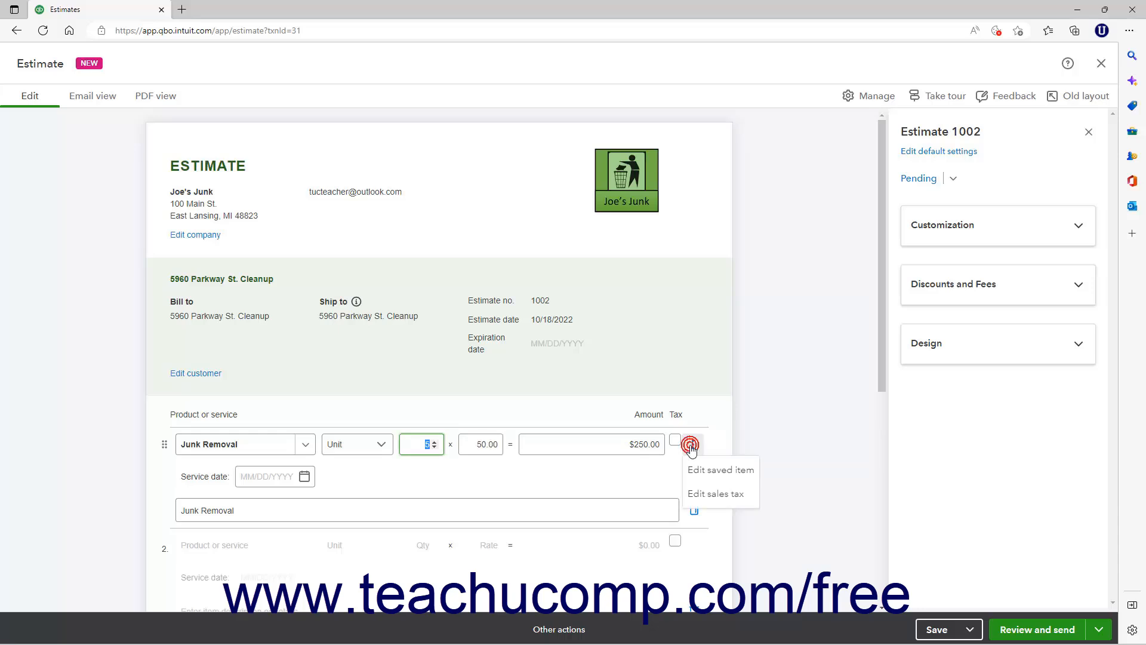
{"action": "left_click", "coordinate": [704, 500]}
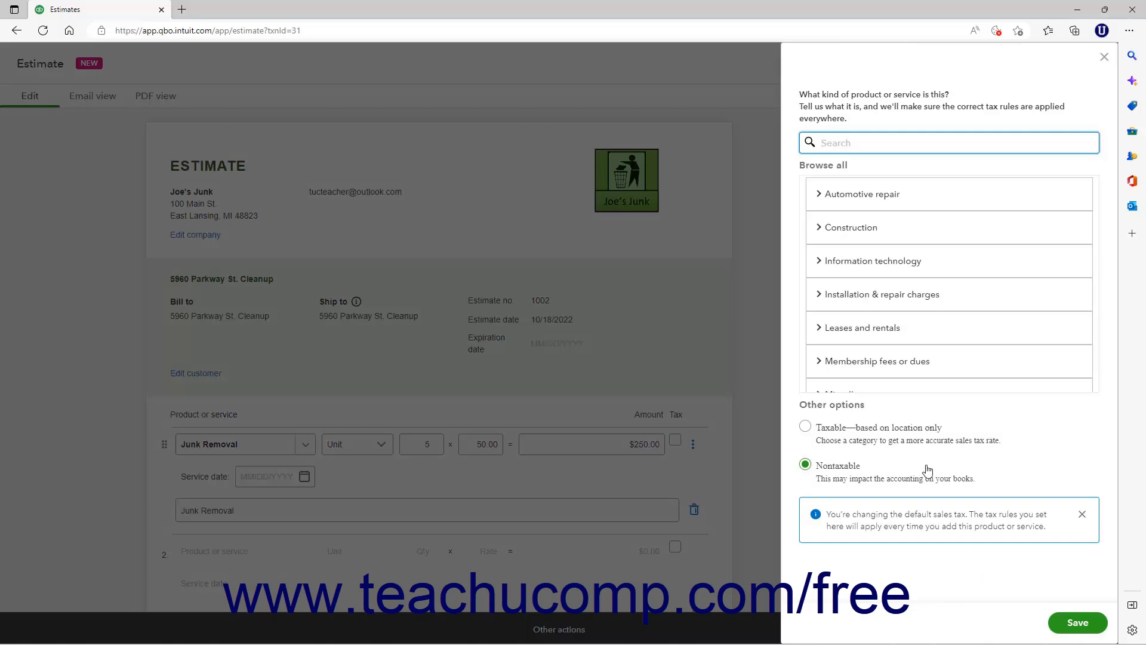
{"action": "left_click", "coordinate": [1103, 58]}
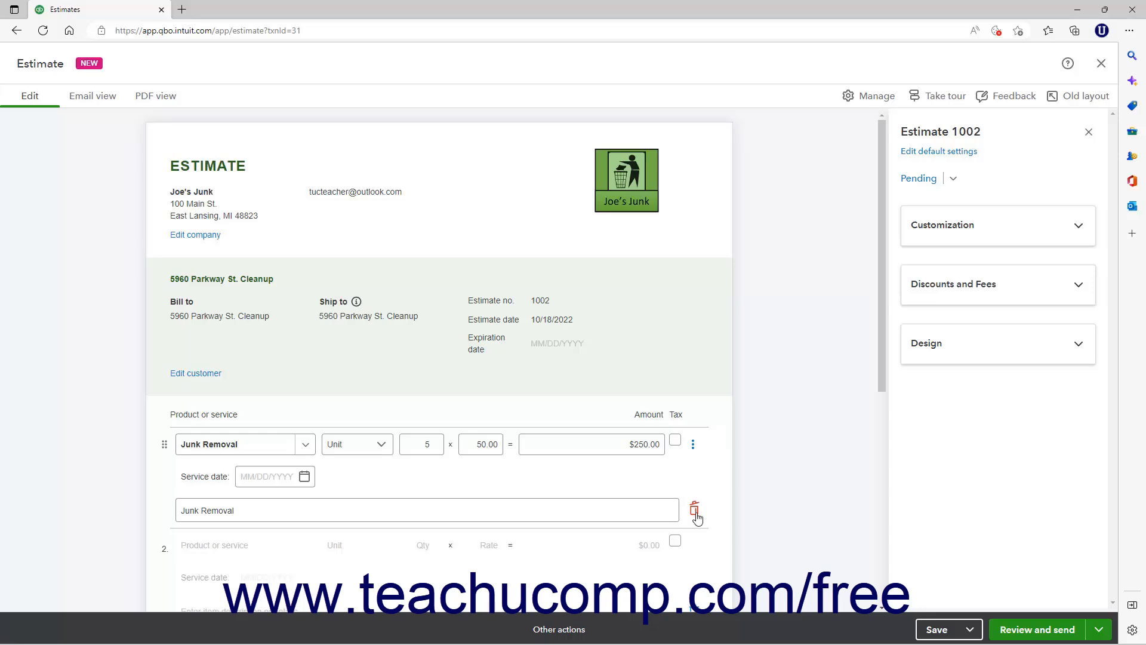
Step: Examine the available products and services for the blank second line of estimate 1002, closing the list without a selection
{"action": "scroll", "coordinate": [697, 516], "scroll_direction": "down", "scroll_amount": 3}
{"action": "left_click", "coordinate": [405, 434]}
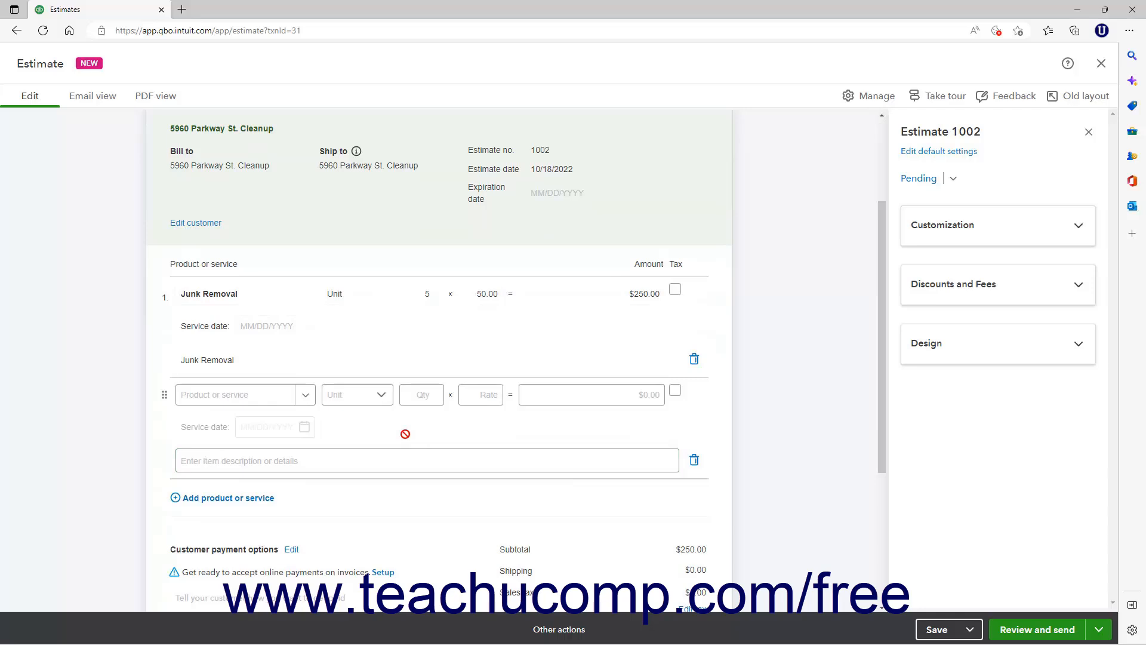
{"action": "left_click", "coordinate": [254, 399]}
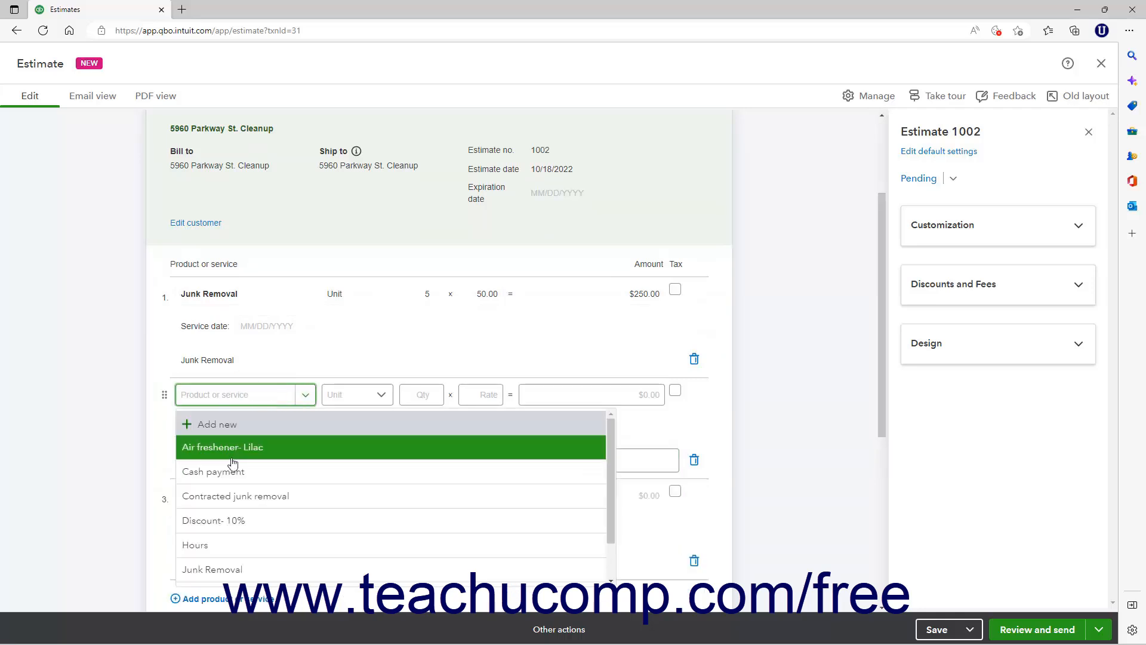
{"action": "left_click", "coordinate": [152, 411]}
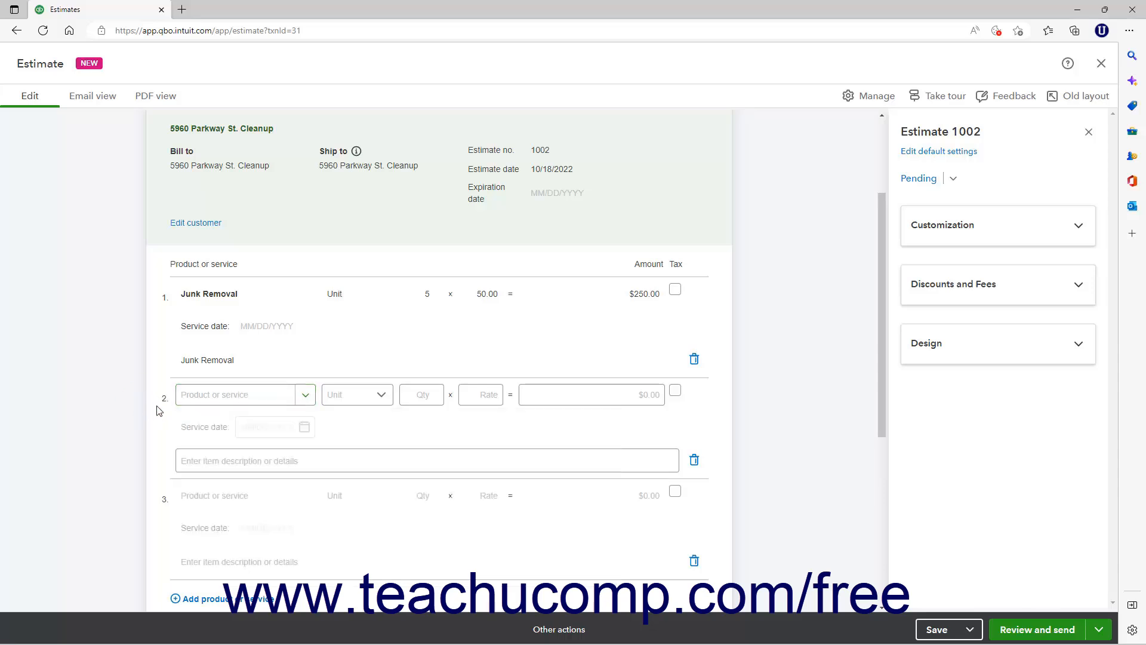
Step: Add a fourth product line to estimate 1002 and delete the blank fourth and third lines
{"action": "scroll", "coordinate": [163, 412], "scroll_direction": "down", "scroll_amount": 3}
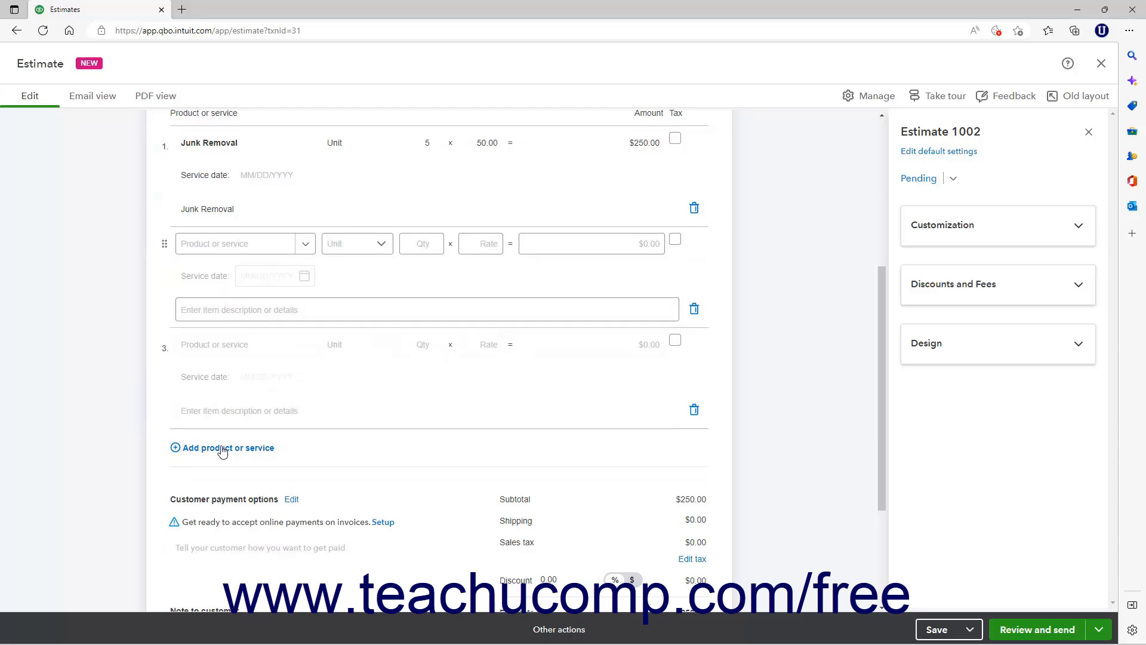
{"action": "left_click", "coordinate": [222, 449]}
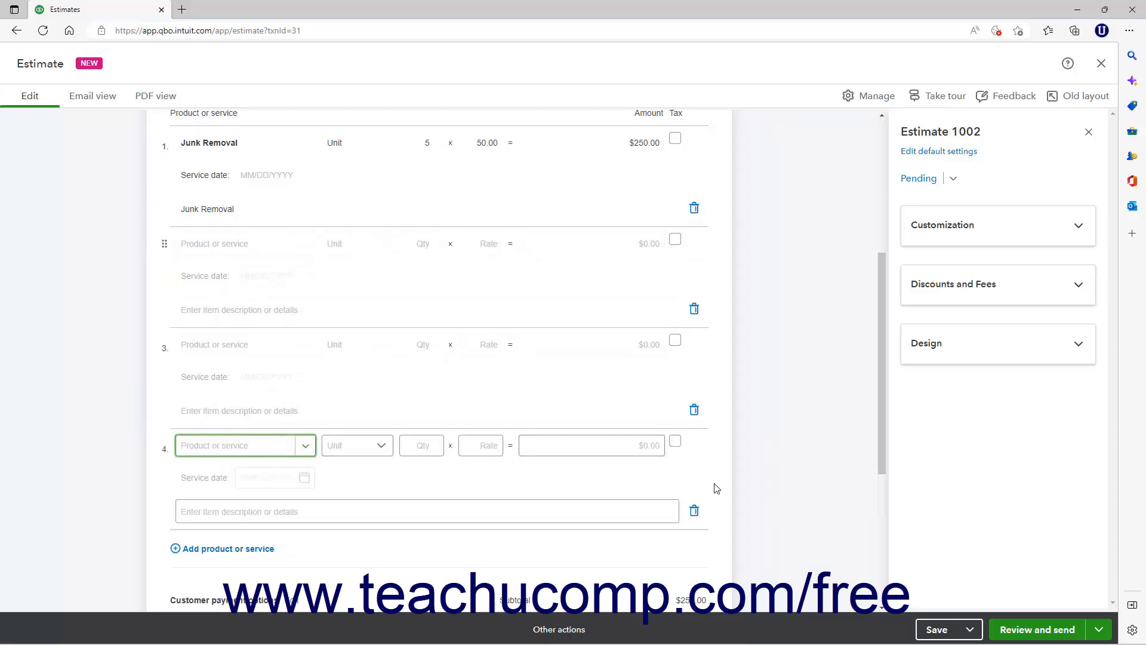
{"action": "left_click", "coordinate": [694, 512]}
{"action": "left_click", "coordinate": [694, 409]}
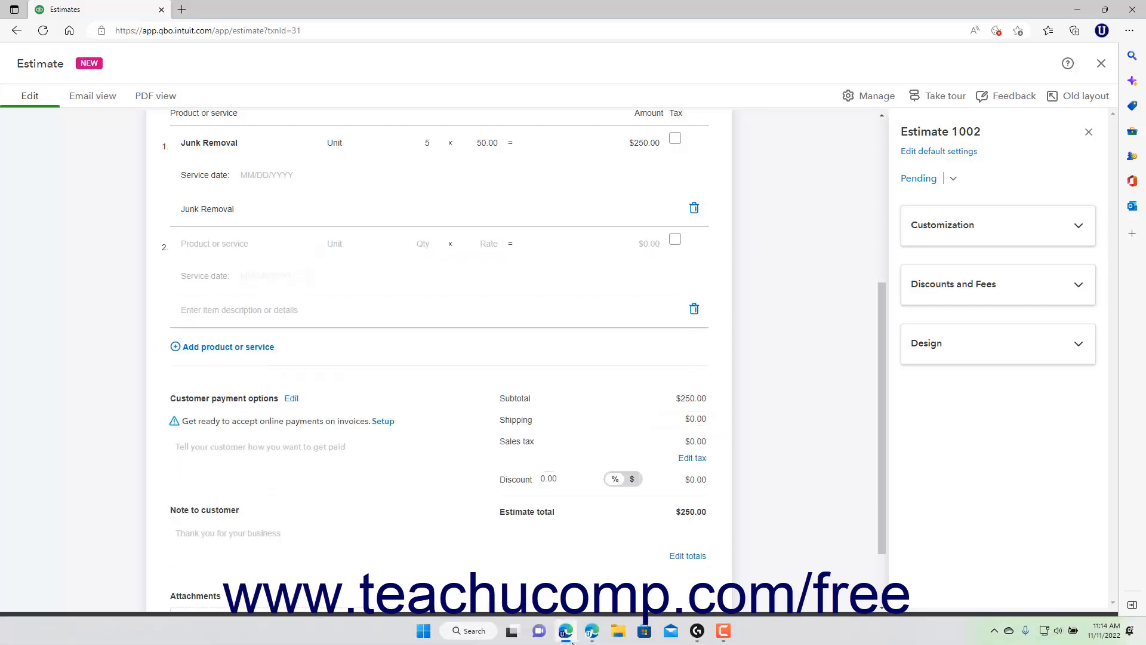
Step: Switch to estimate 1001 and add Softball Bat - Slow pitch on the second line with a quantity of 5
{"action": "left_click", "coordinate": [592, 634]}
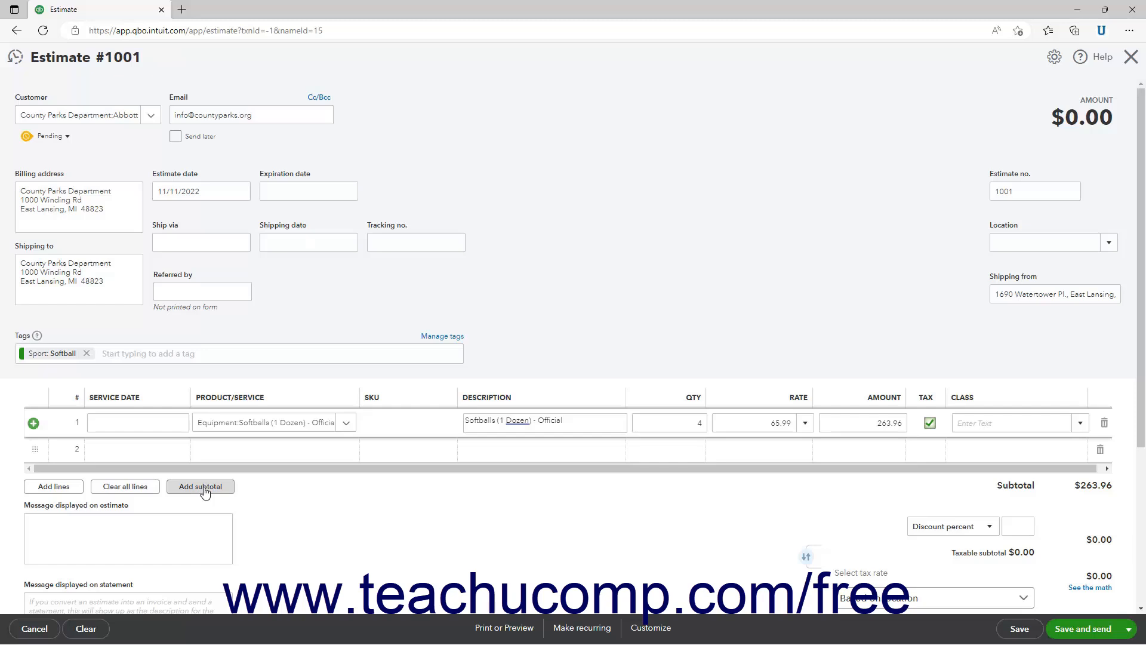
{"action": "left_click", "coordinate": [268, 449]}
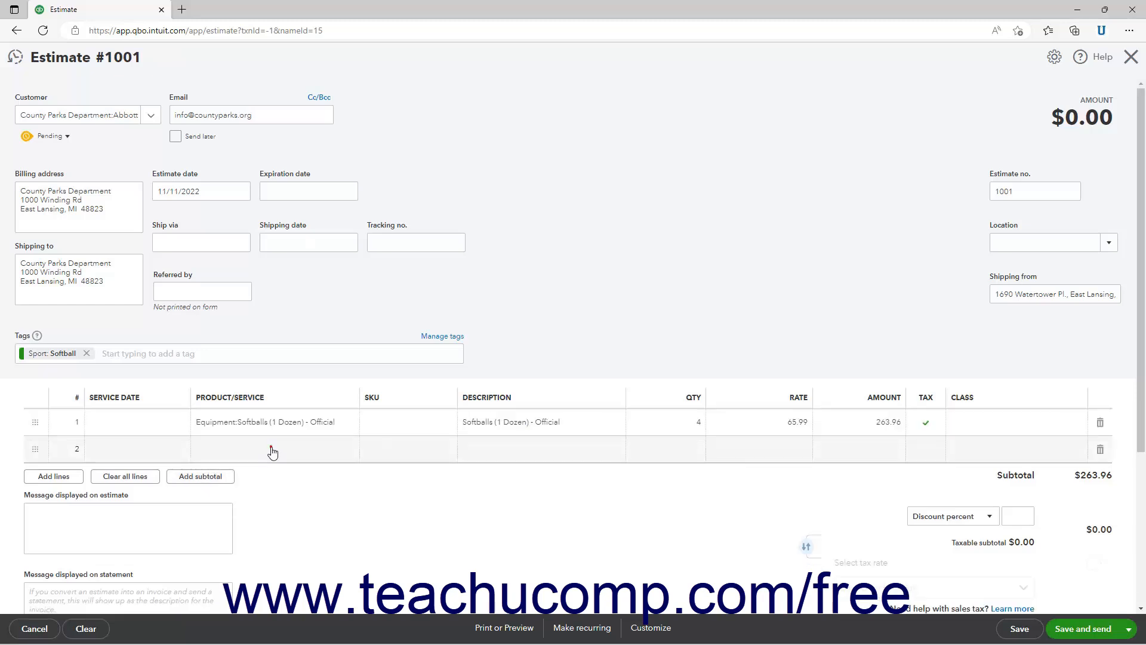
{"action": "left_click", "coordinate": [345, 448]}
{"action": "scroll", "coordinate": [332, 394], "scroll_direction": "down", "scroll_amount": 3}
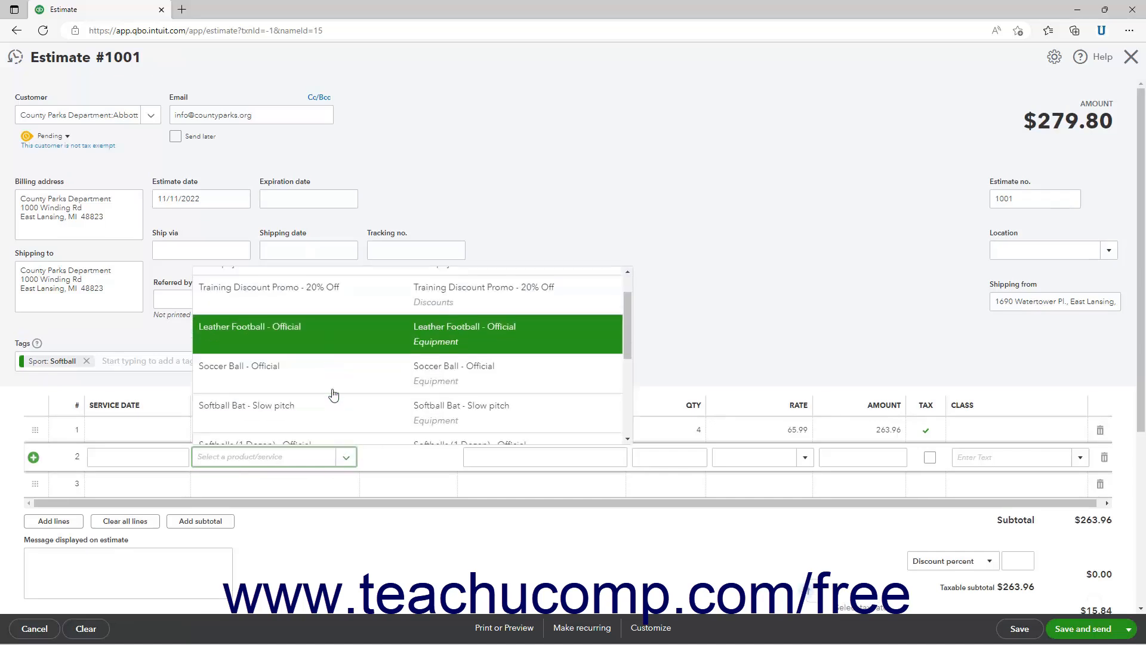
{"action": "left_click", "coordinate": [333, 392]}
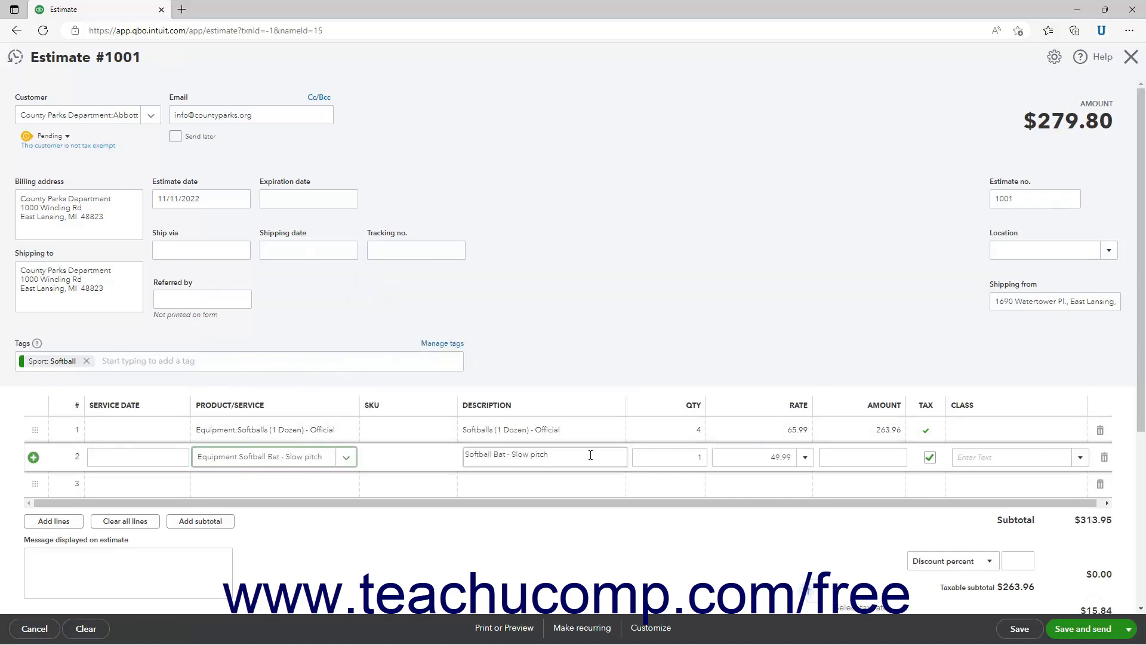
{"action": "left_click", "coordinate": [664, 456]}
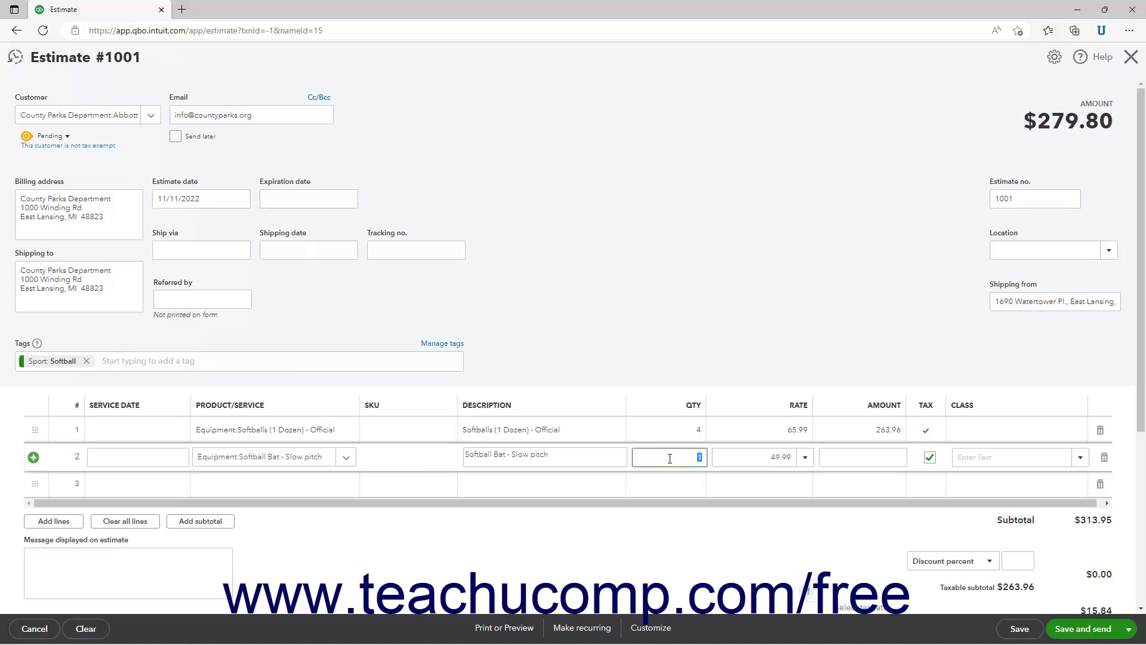
{"action": "type", "text": "5"}
{"action": "key", "text": "Tab"}
{"action": "scroll", "coordinate": [641, 445], "scroll_direction": "down", "scroll_amount": 4}
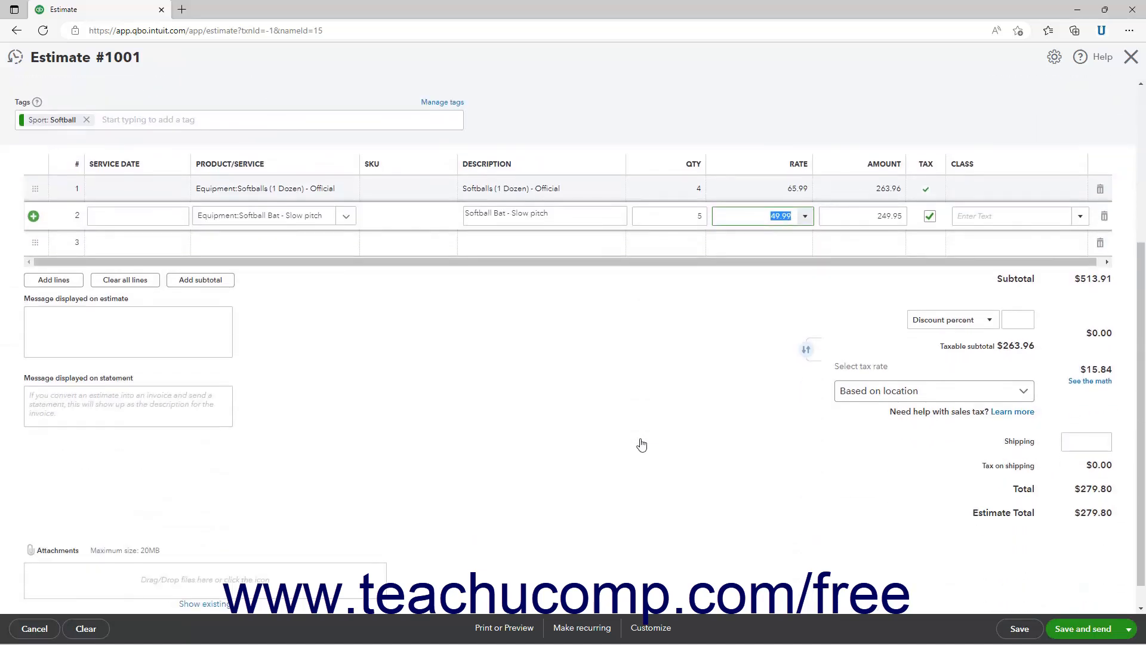
Step: Review estimate 1001's estimate and statement message fields and the attachment file picker, cancelling it without choosing a file
{"action": "left_click", "coordinate": [102, 317]}
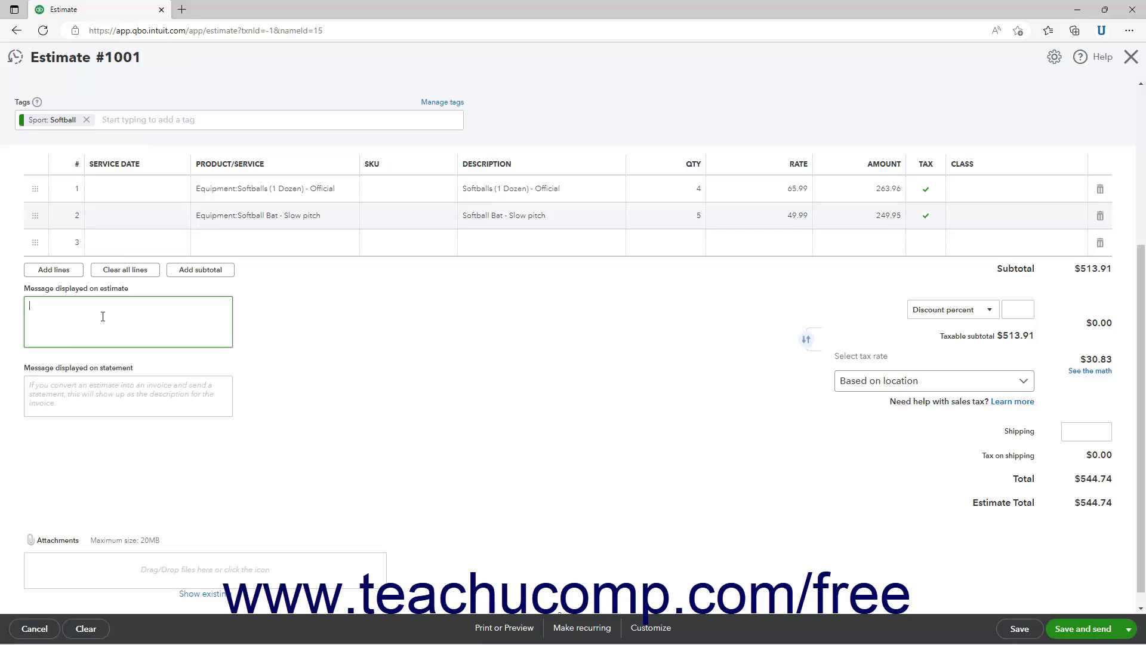
{"action": "left_click", "coordinate": [86, 397]}
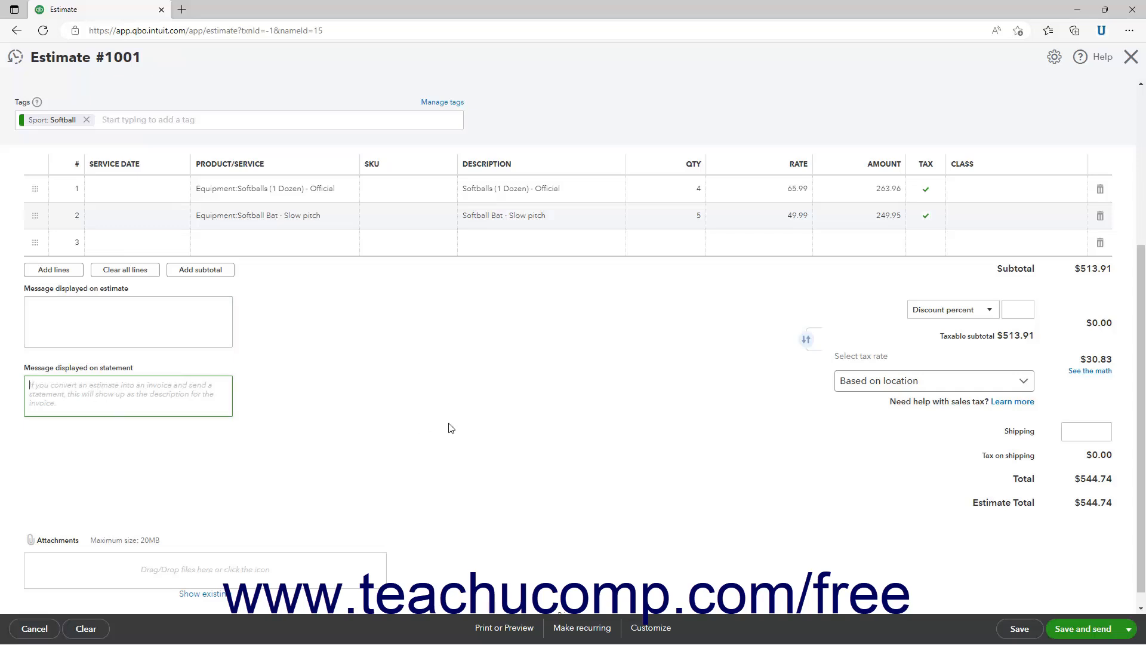
{"action": "scroll", "coordinate": [449, 428], "scroll_direction": "down", "scroll_amount": 1}
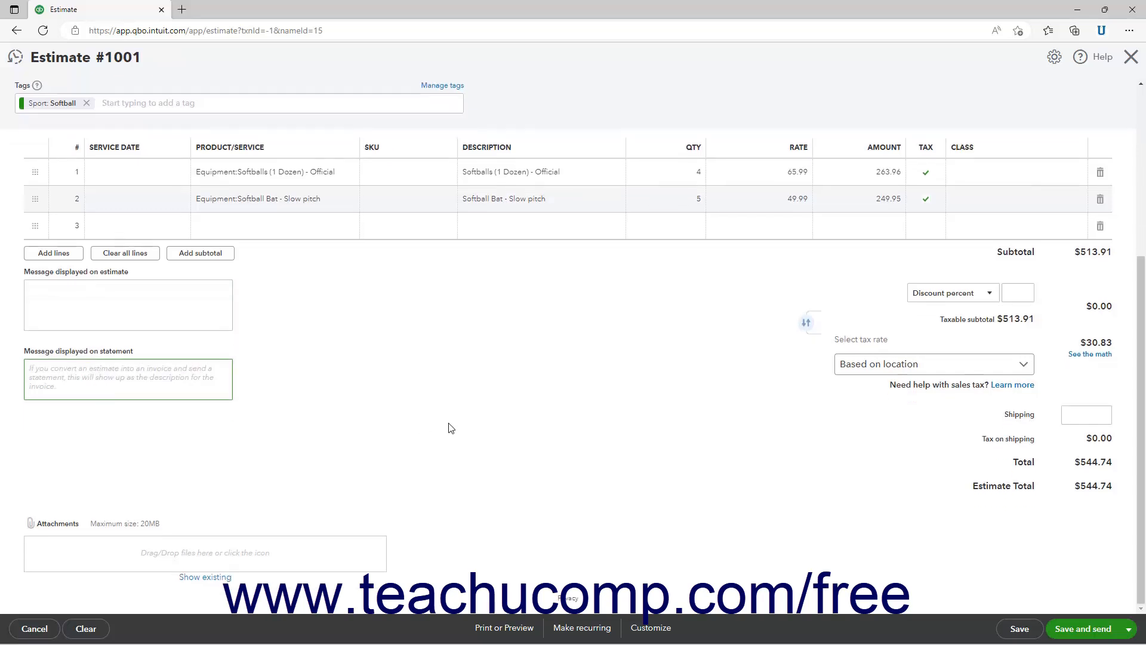
{"action": "left_click", "coordinate": [170, 553]}
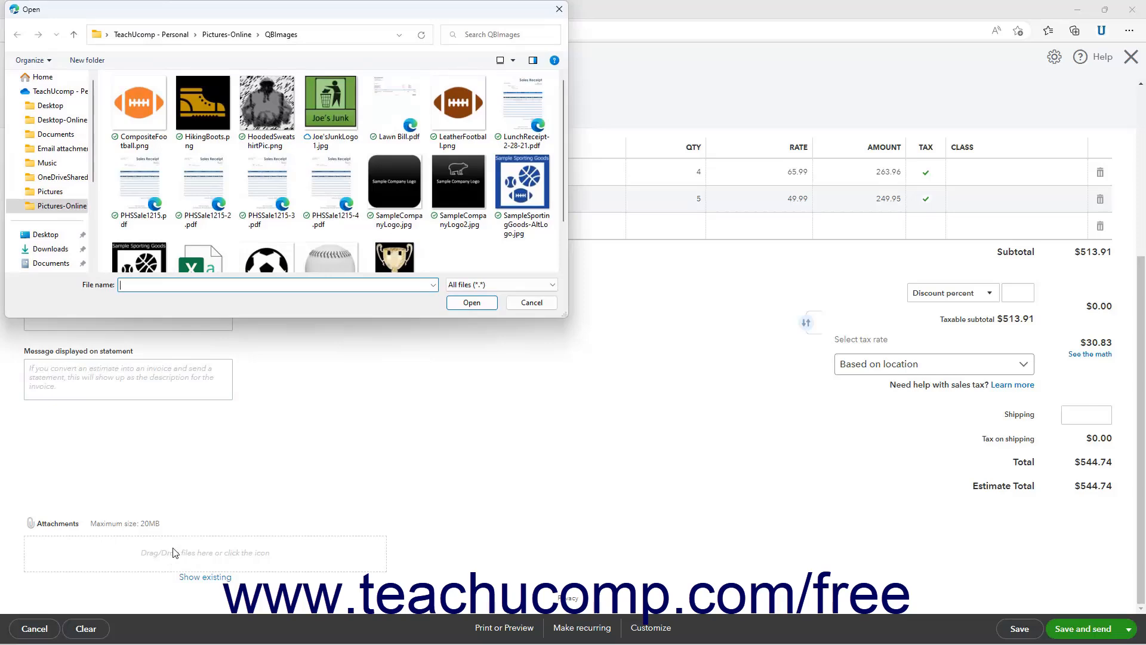
{"action": "left_click", "coordinate": [548, 303]}
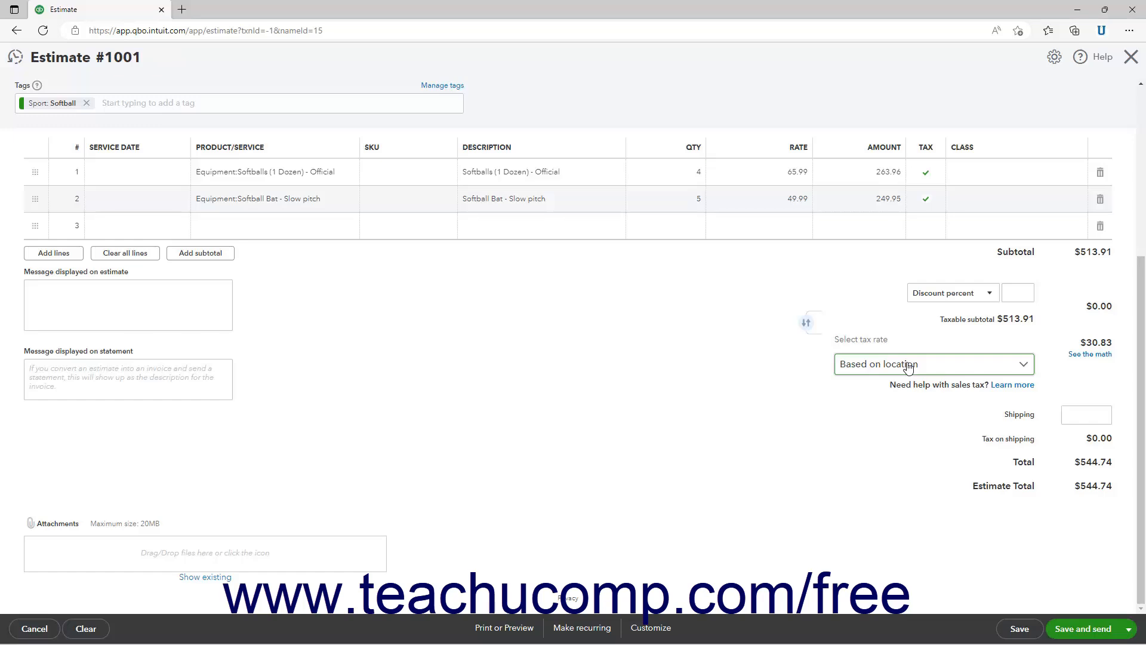
Step: View the tax rate choices for estimate 1001 and close the list without changing the selection
{"action": "left_click", "coordinate": [1024, 367]}
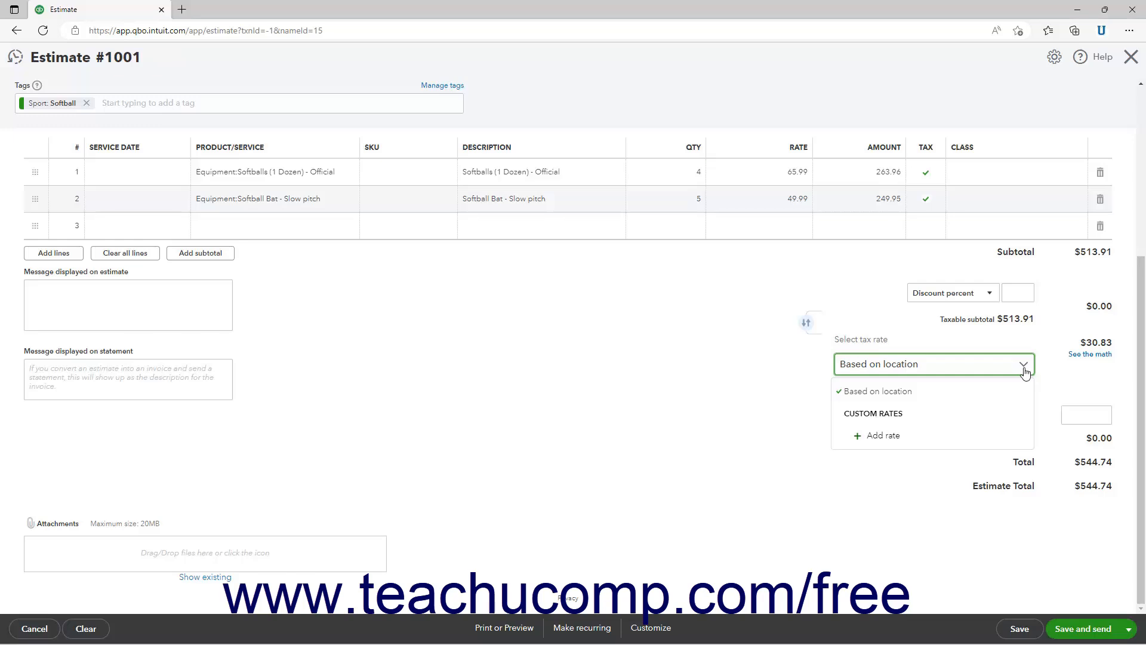
{"action": "left_click", "coordinate": [1024, 371]}
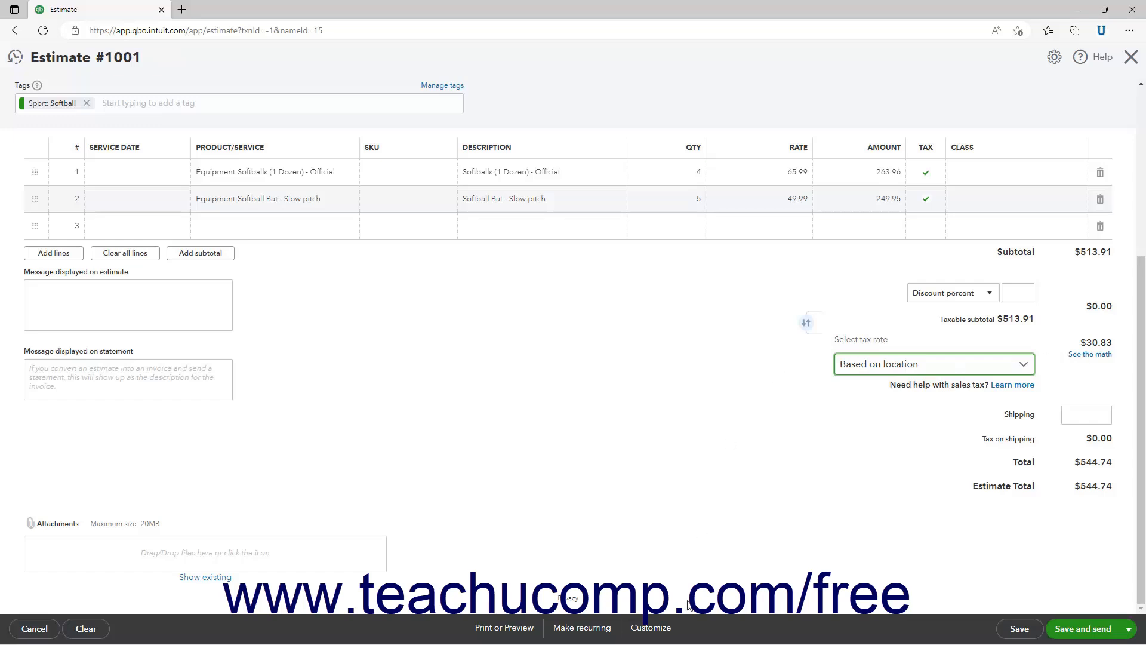
Step: Switch to estimate 1002 and examine the sales tax override fields and reasons, closing the override without applying it
{"action": "mouse_move", "coordinate": [673, 643]}
{"action": "left_click", "coordinate": [566, 634]}
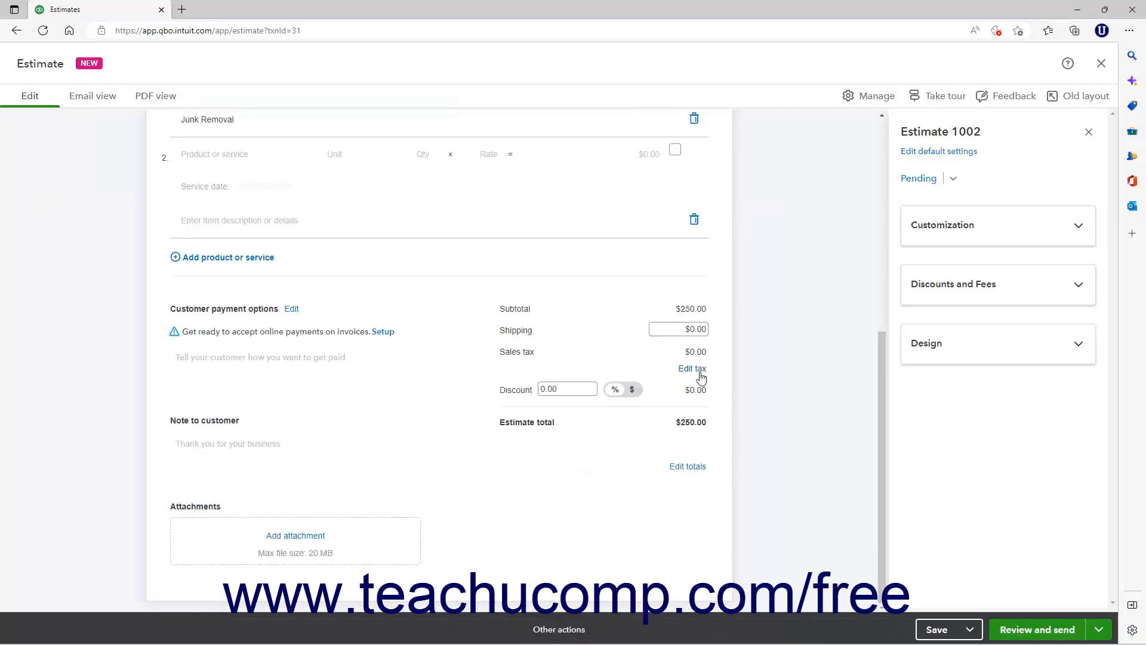
{"action": "left_click", "coordinate": [693, 368]}
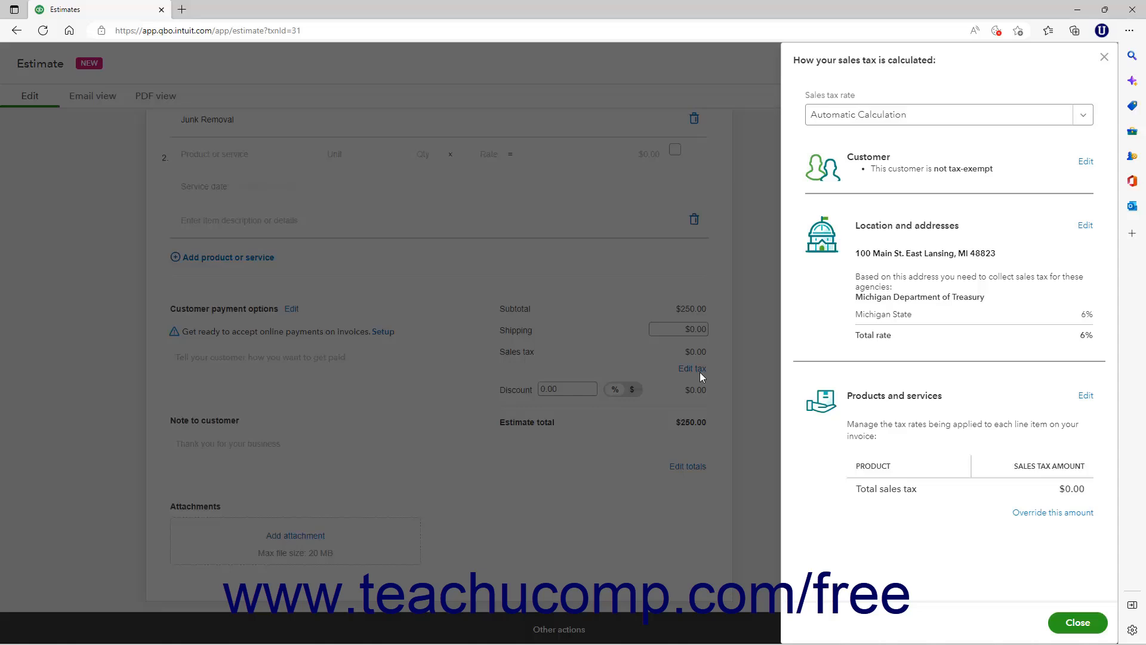
{"action": "left_click", "coordinate": [1038, 514]}
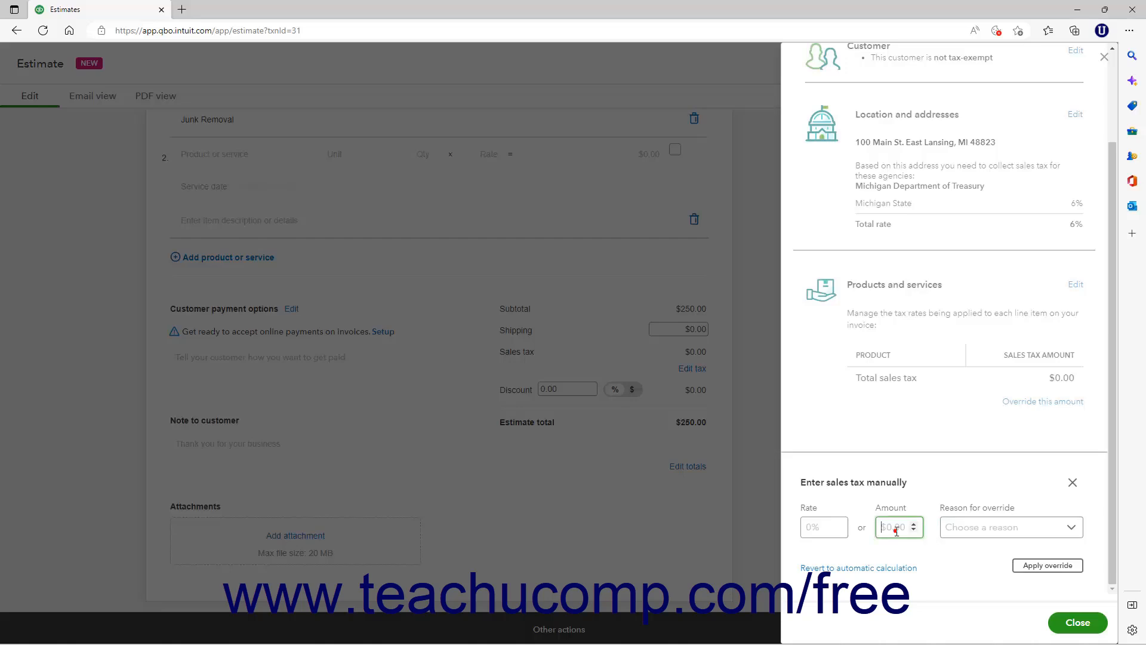
{"action": "left_click", "coordinate": [1004, 532]}
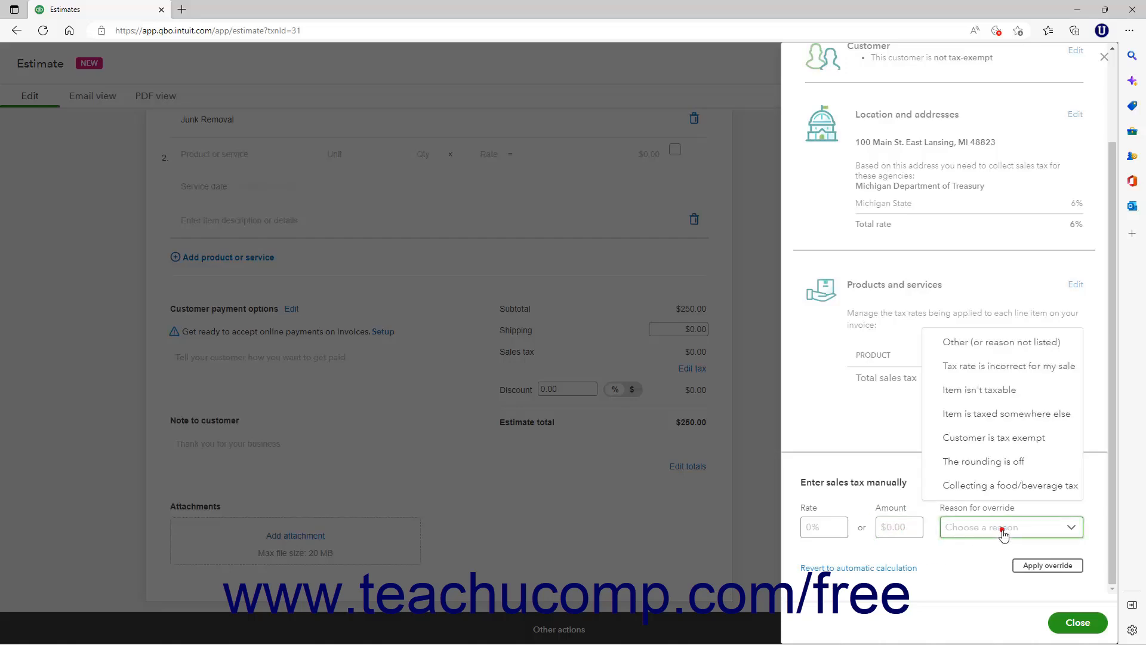
{"action": "left_click", "coordinate": [1004, 533]}
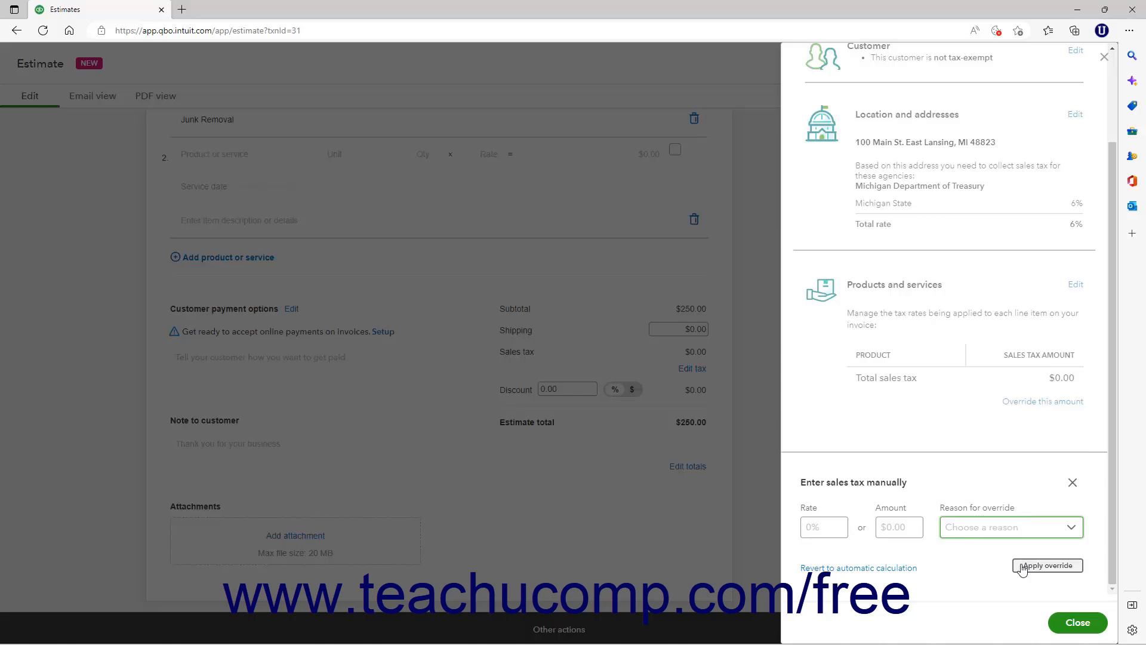
{"action": "left_click", "coordinate": [1073, 481]}
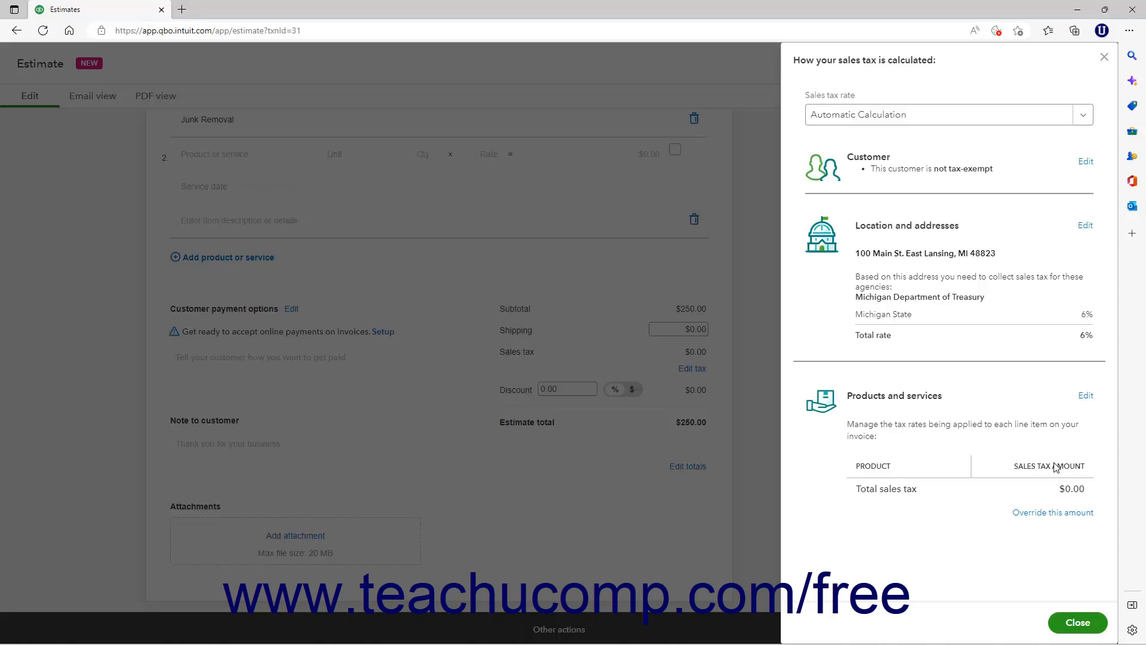
Step: Review the sales tax rate choices for estimate 1002 and leave the tax calculation details without saving
{"action": "left_click", "coordinate": [1083, 116]}
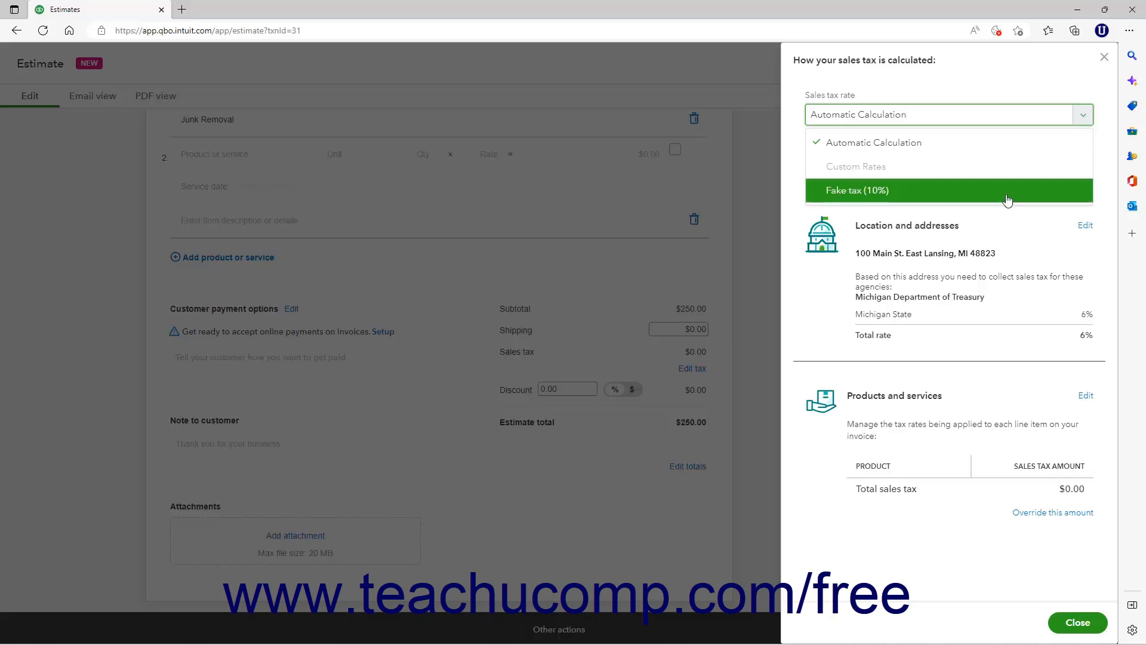
{"action": "left_click", "coordinate": [1081, 120]}
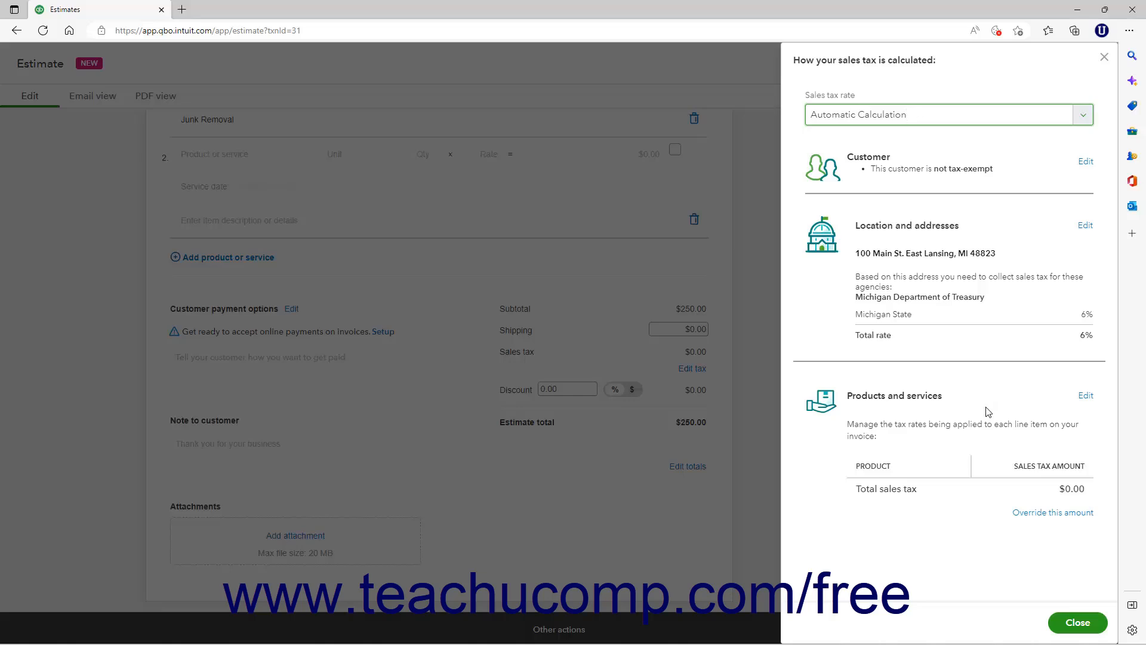
{"action": "left_click", "coordinate": [1066, 623]}
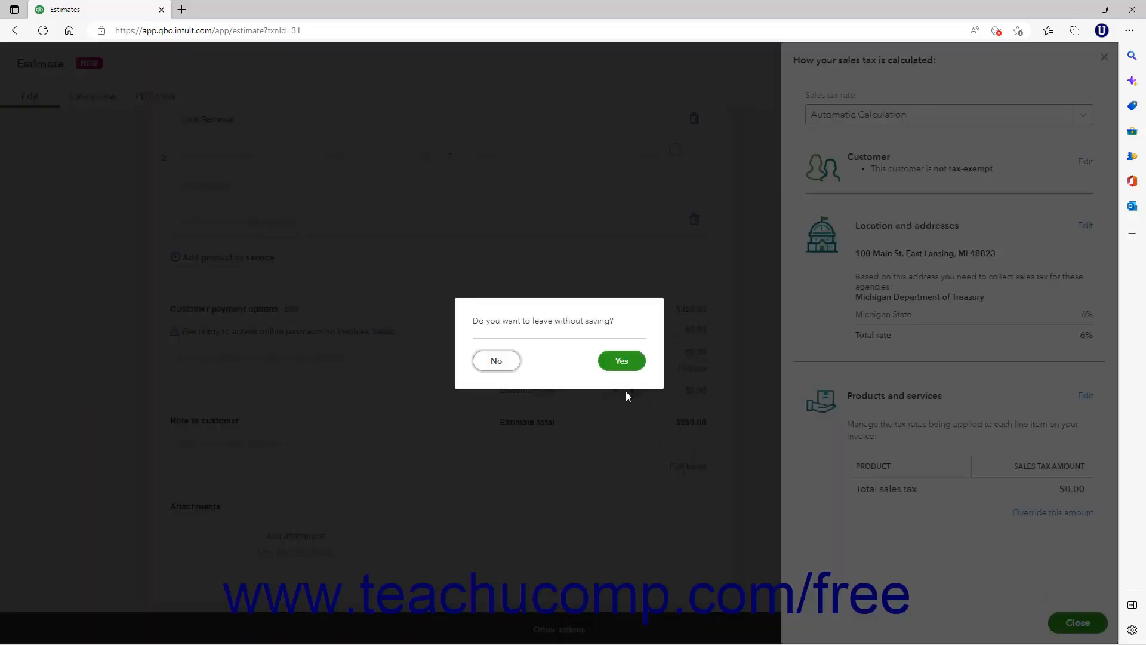
{"action": "left_click", "coordinate": [623, 364]}
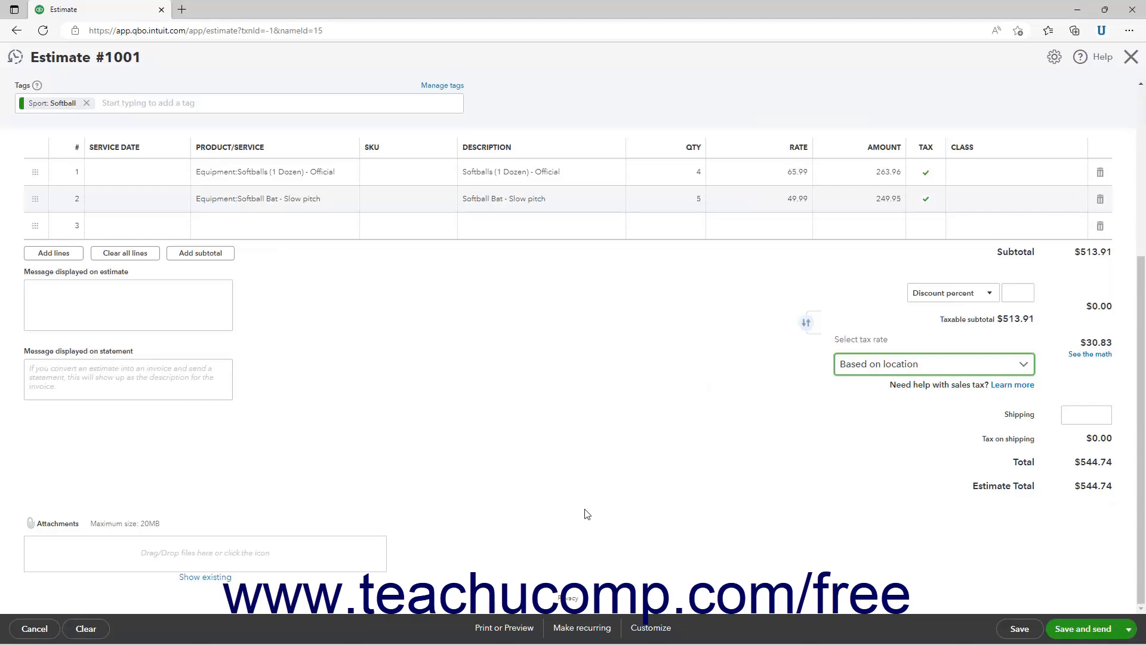
Step: Switch to estimate 1001 and review its tax rate and discount type choices, leaving both selections as they are
{"action": "left_click", "coordinate": [1024, 364]}
{"action": "left_click", "coordinate": [1025, 366]}
{"action": "left_click", "coordinate": [988, 295]}
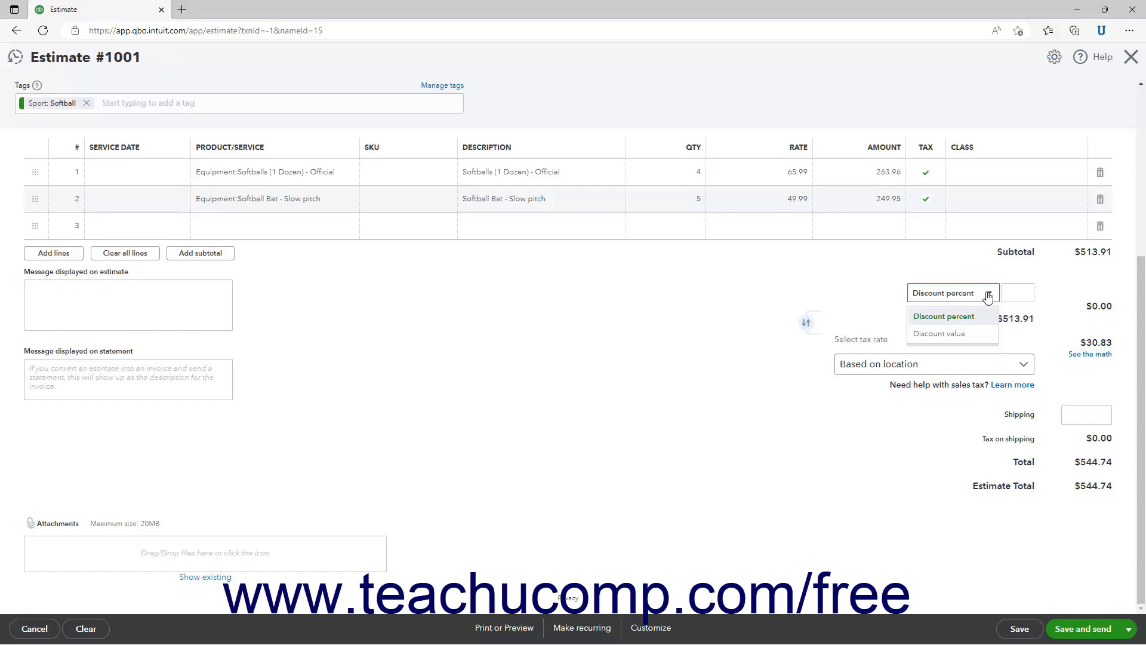
{"action": "left_click", "coordinate": [988, 295]}
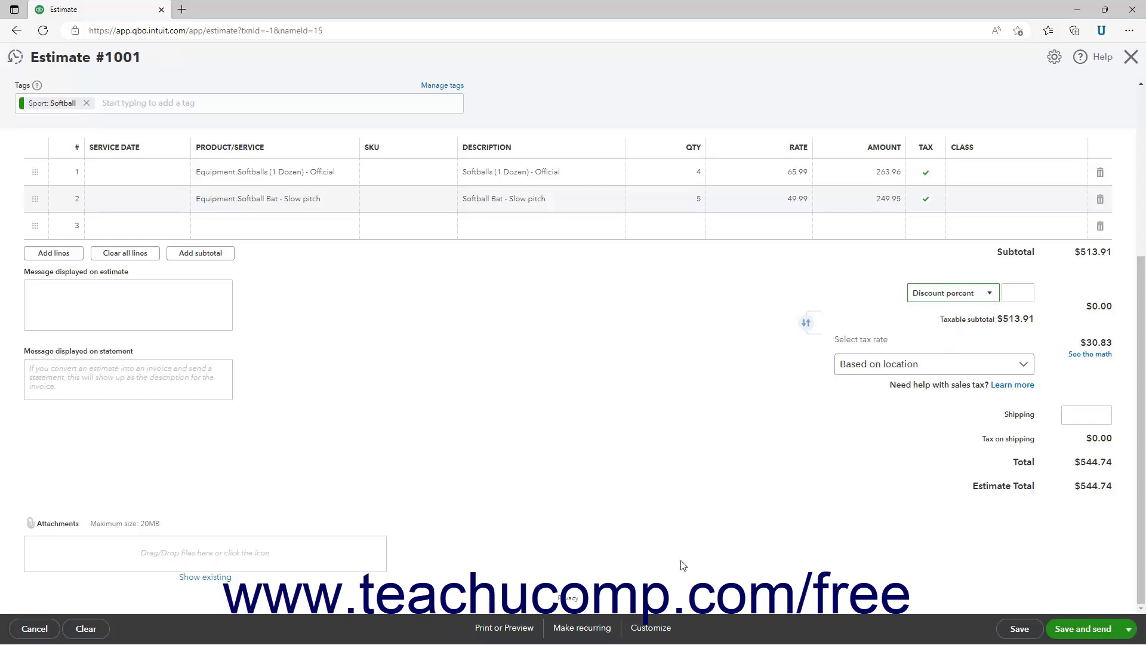
Step: Try the dollar amount discount option on estimate 1002 and return the discount to a percentage
{"action": "left_click", "coordinate": [567, 632]}
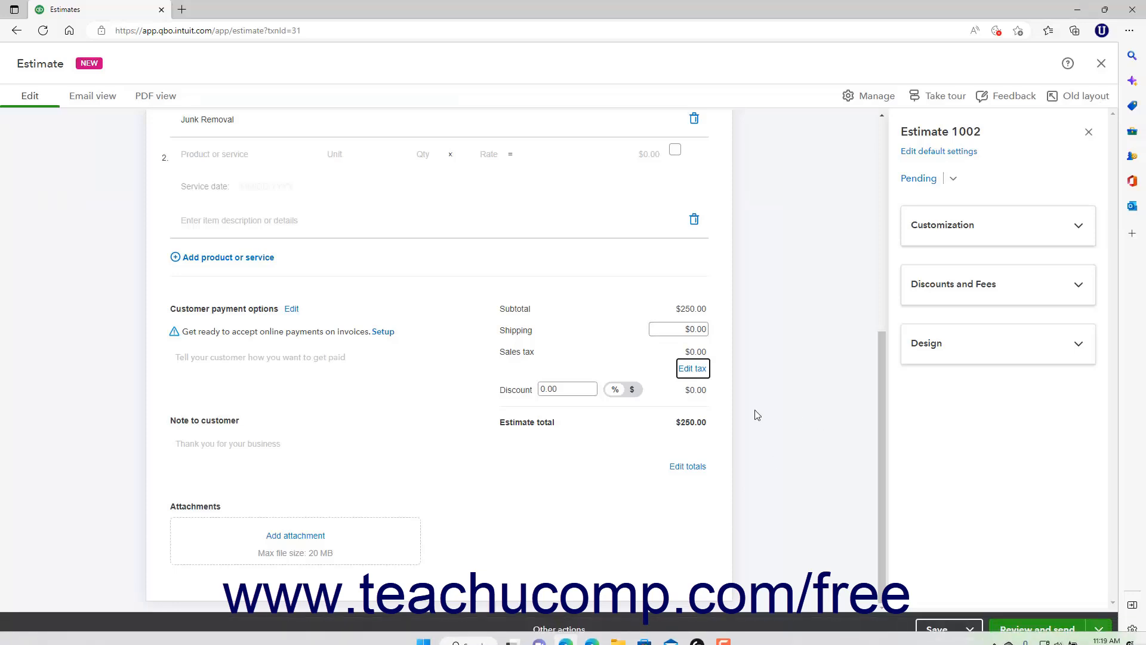
{"action": "left_click", "coordinate": [620, 392]}
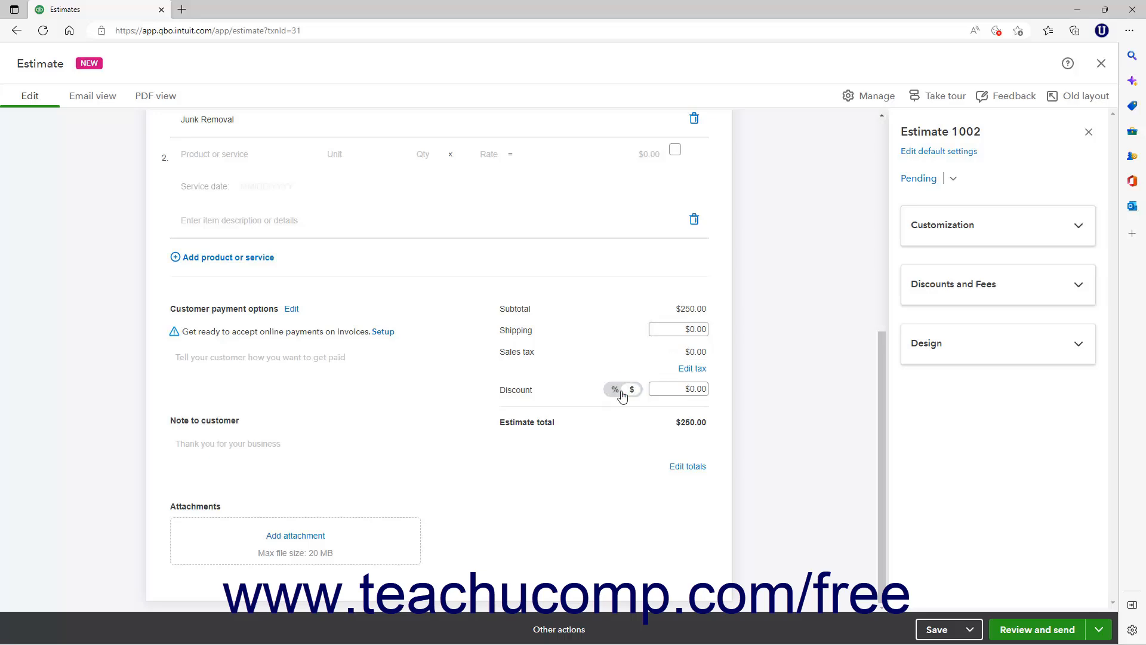
{"action": "left_click", "coordinate": [621, 392]}
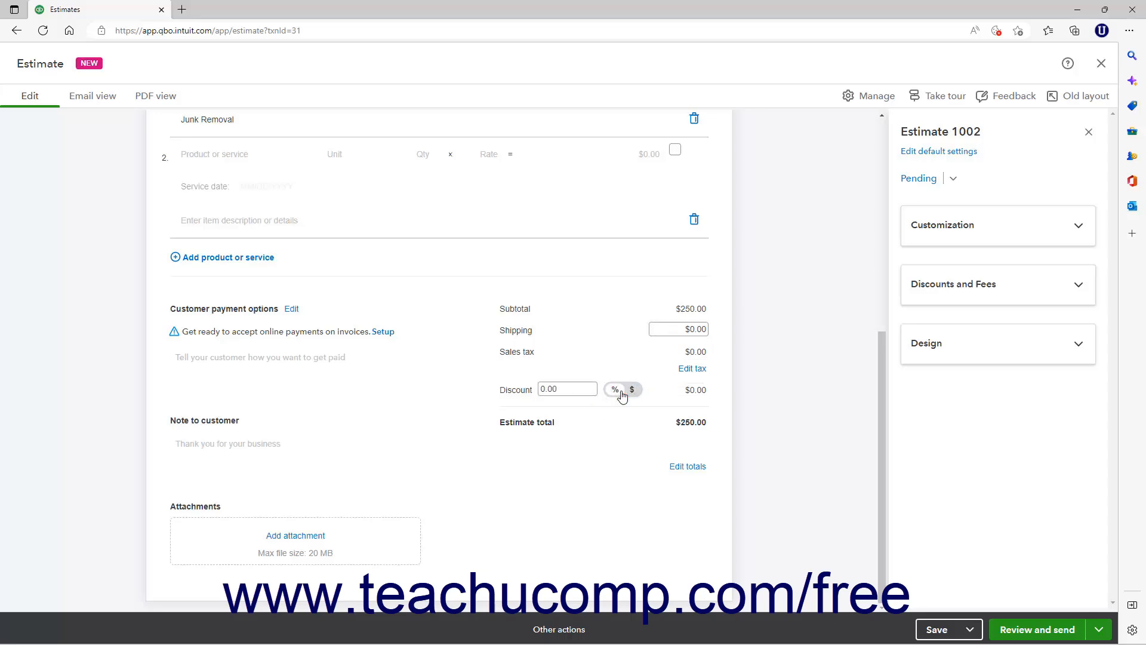
{"action": "left_click", "coordinate": [621, 393]}
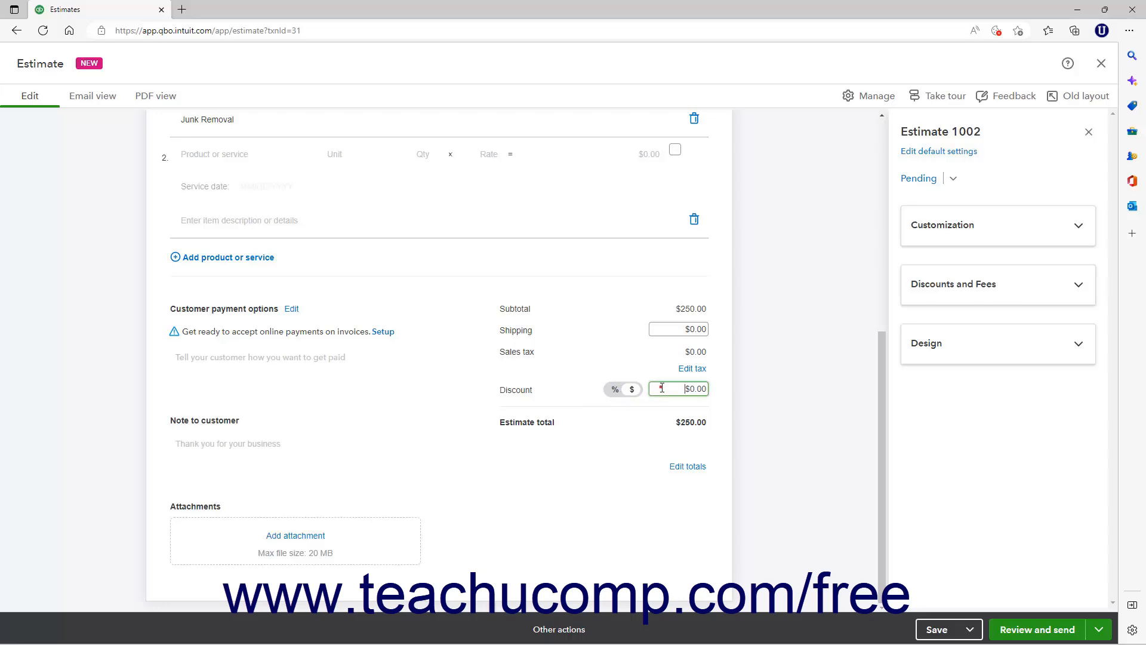
{"action": "left_click", "coordinate": [628, 396]}
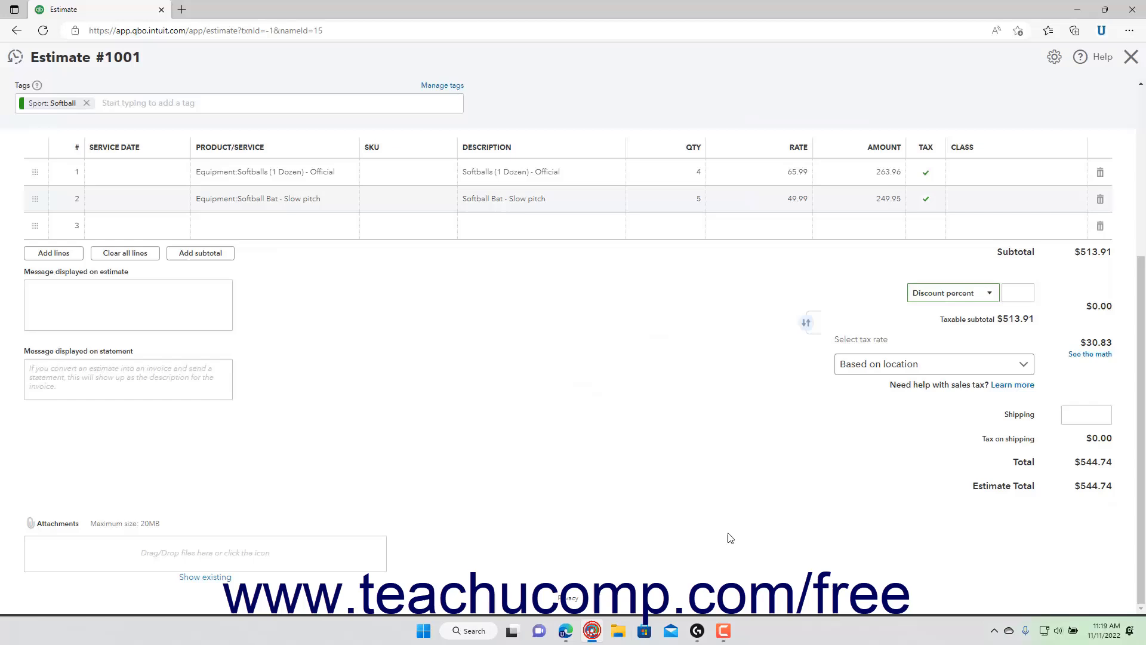
Step: Try placing the discount after sales tax on estimate 1001 and move it back before the tax
{"action": "left_click", "coordinate": [1017, 293]}
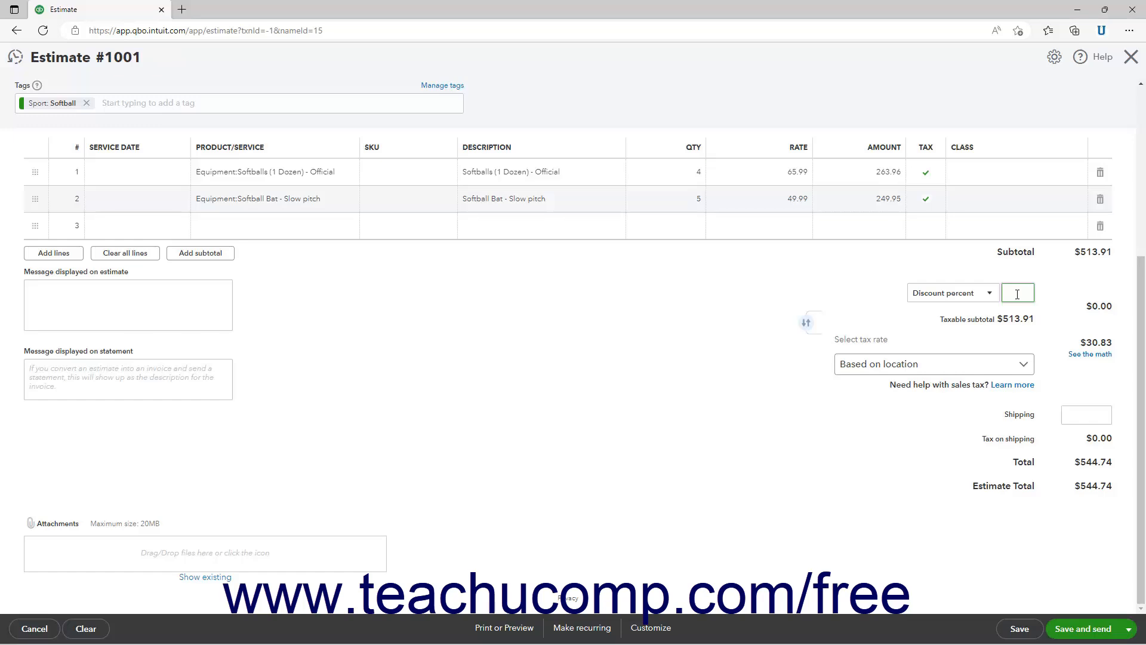
{"action": "left_click", "coordinate": [806, 325]}
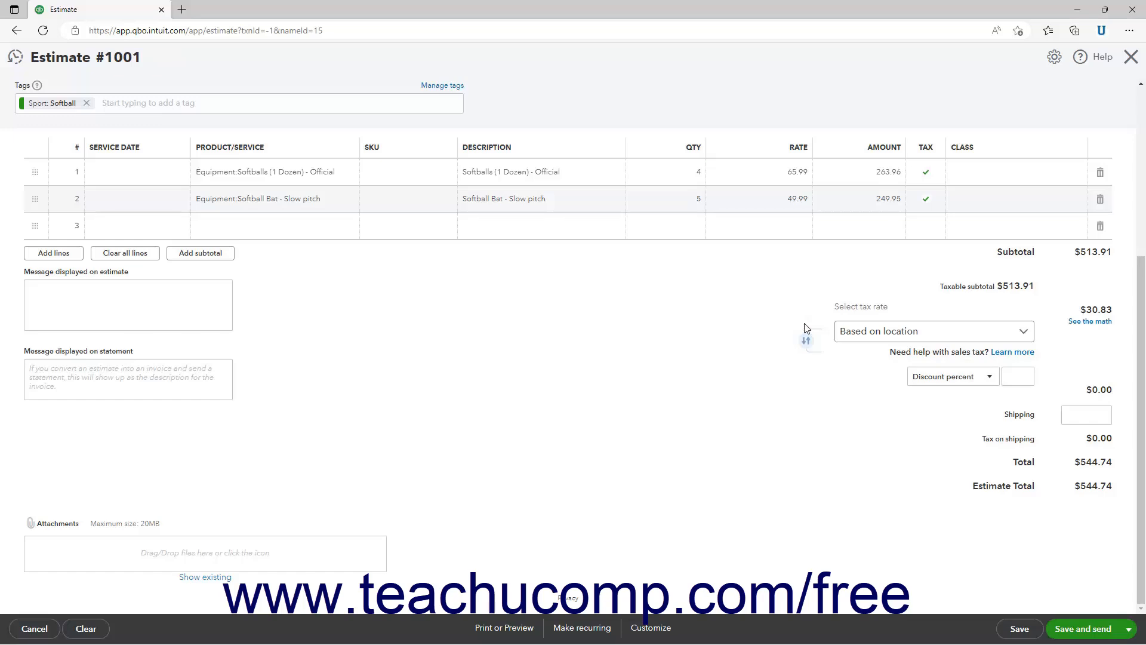
{"action": "left_click", "coordinate": [806, 340]}
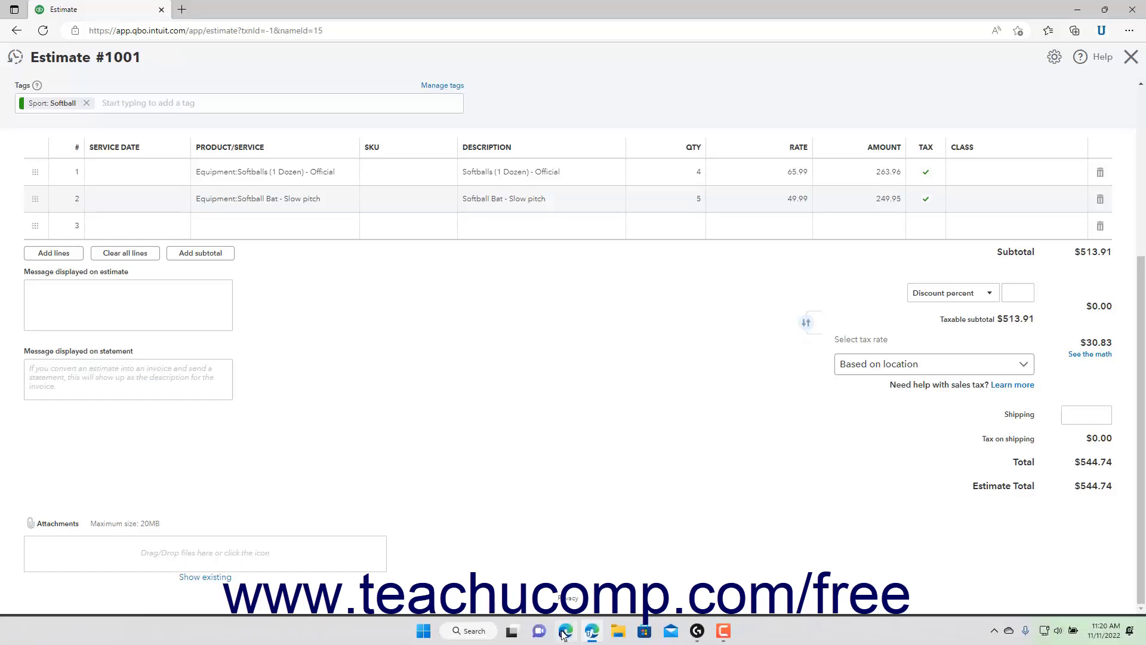
Step: Switch to estimate 1002 and hide its customization and settings pane
{"action": "left_click", "coordinate": [566, 631]}
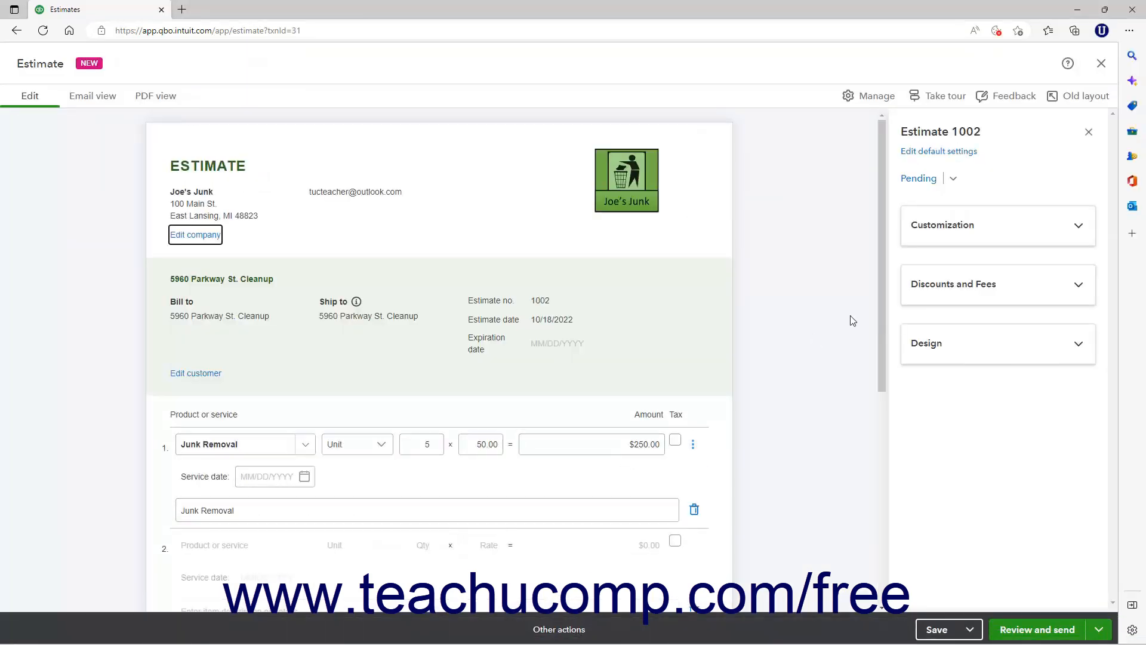
{"action": "left_click", "coordinate": [867, 99]}
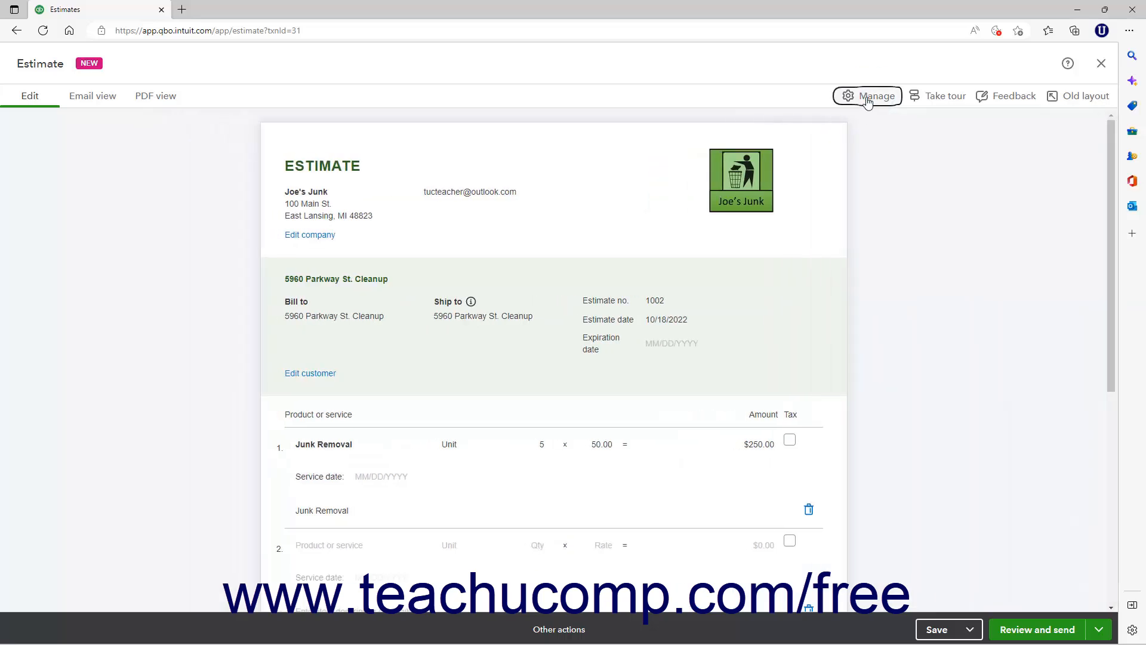
Step: Show the discount and fee settings of estimate 1002 and try switching the discount-after-sales-tax option off and back on
{"action": "left_click", "coordinate": [869, 100]}
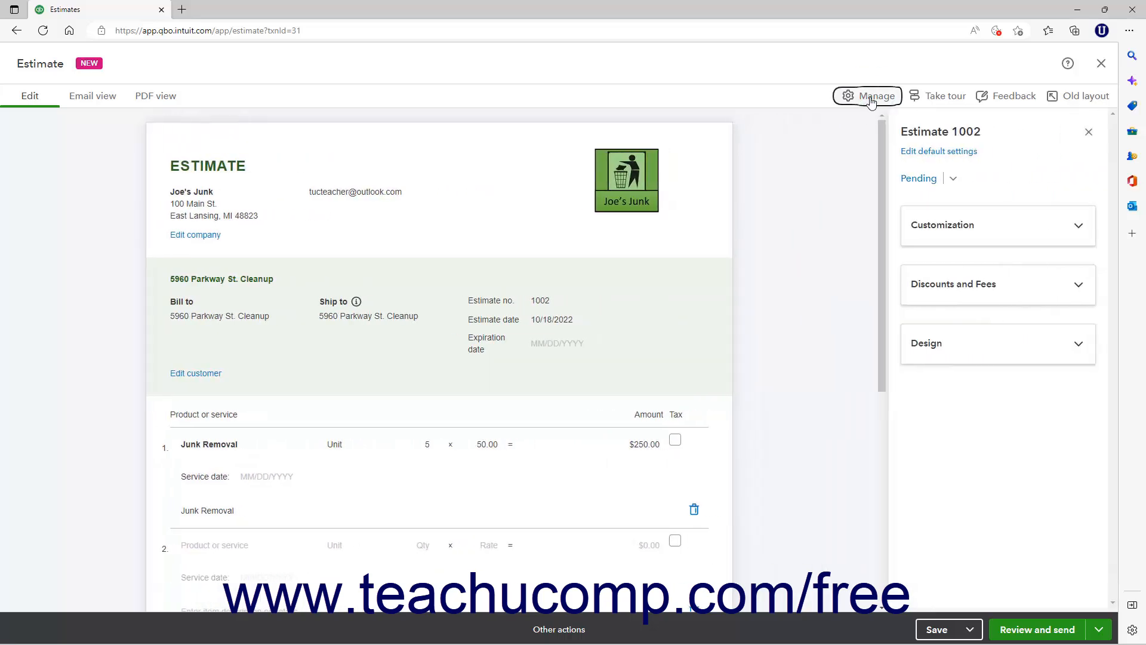
{"action": "left_click", "coordinate": [943, 302]}
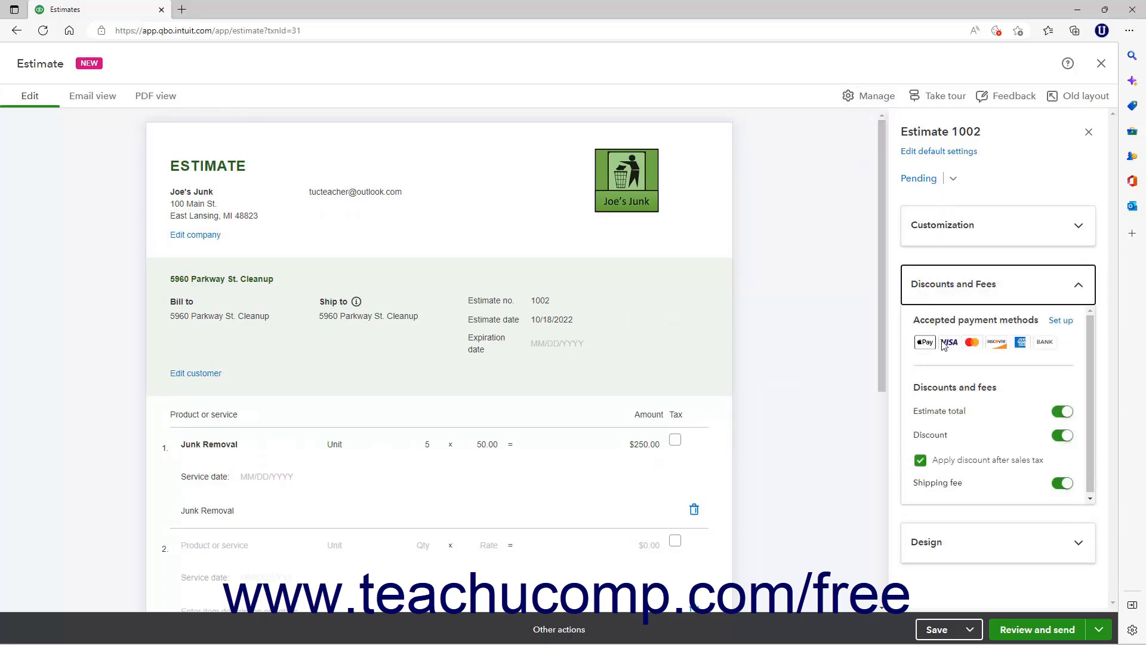
{"action": "left_click", "coordinate": [920, 460]}
{"action": "left_click", "coordinate": [921, 461]}
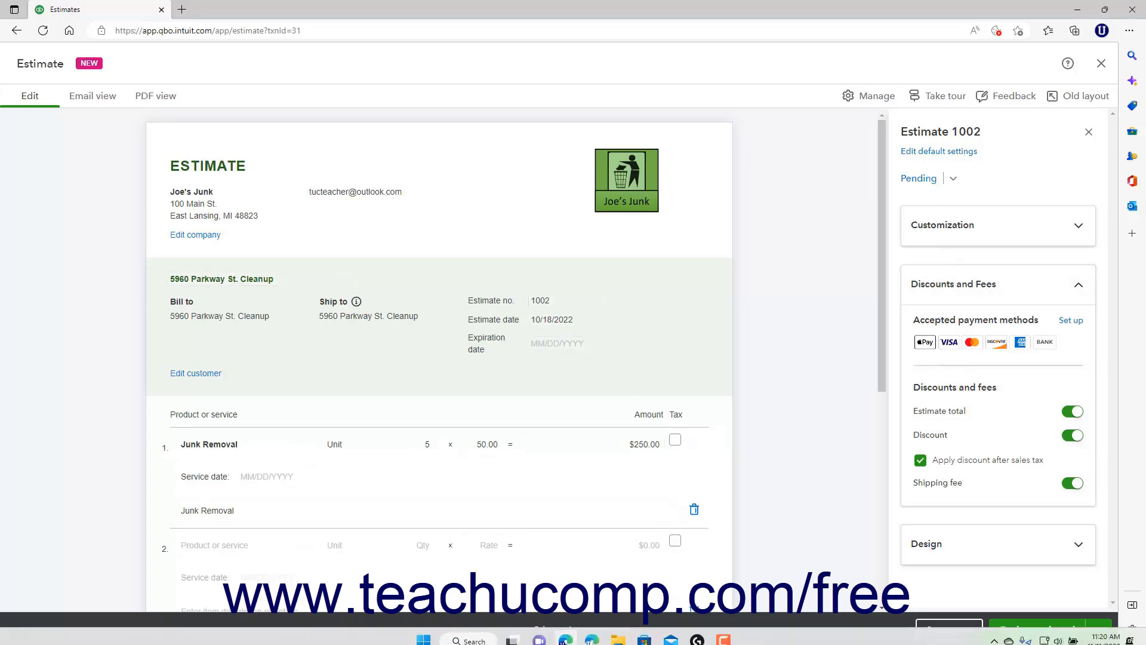
Step: Review the shipping amount field on estimate 1001 and then on estimate 1002, leaving both amounts as they are
{"action": "left_click", "coordinate": [592, 634]}
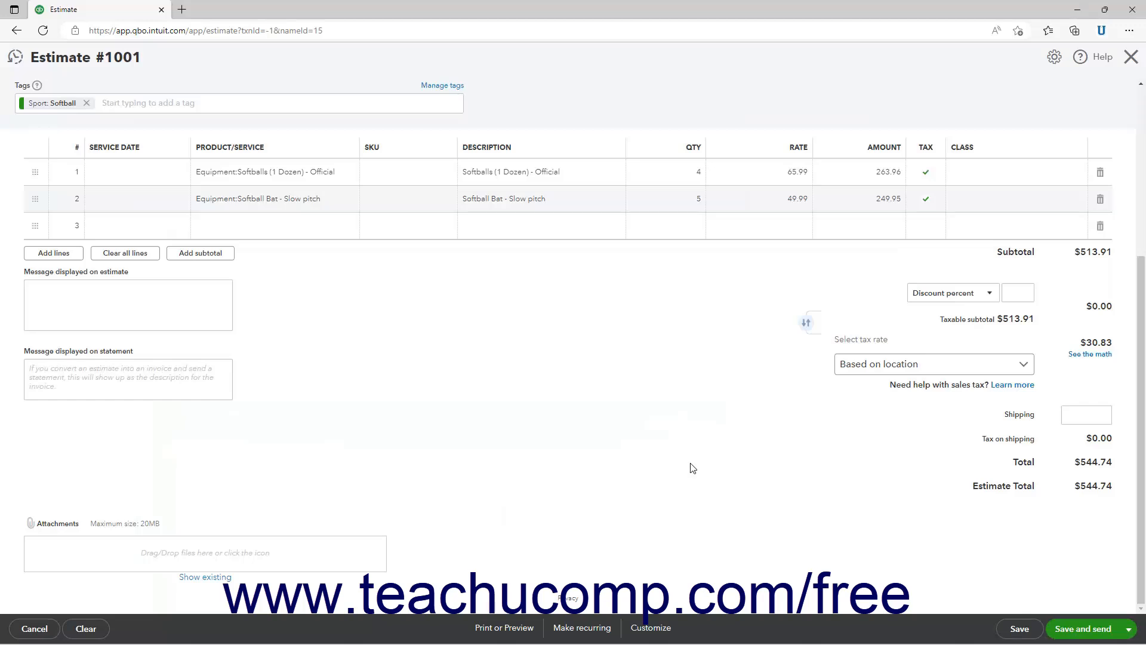
{"action": "left_click", "coordinate": [1073, 416]}
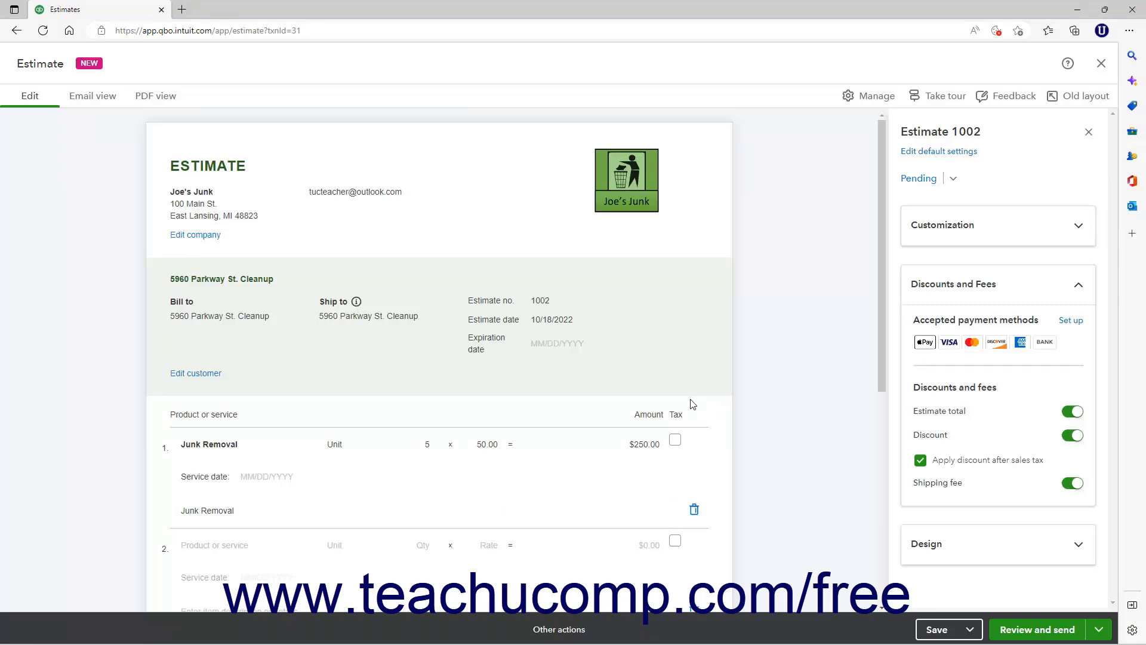
{"action": "scroll", "coordinate": [692, 404], "scroll_direction": "down", "scroll_amount": 7}
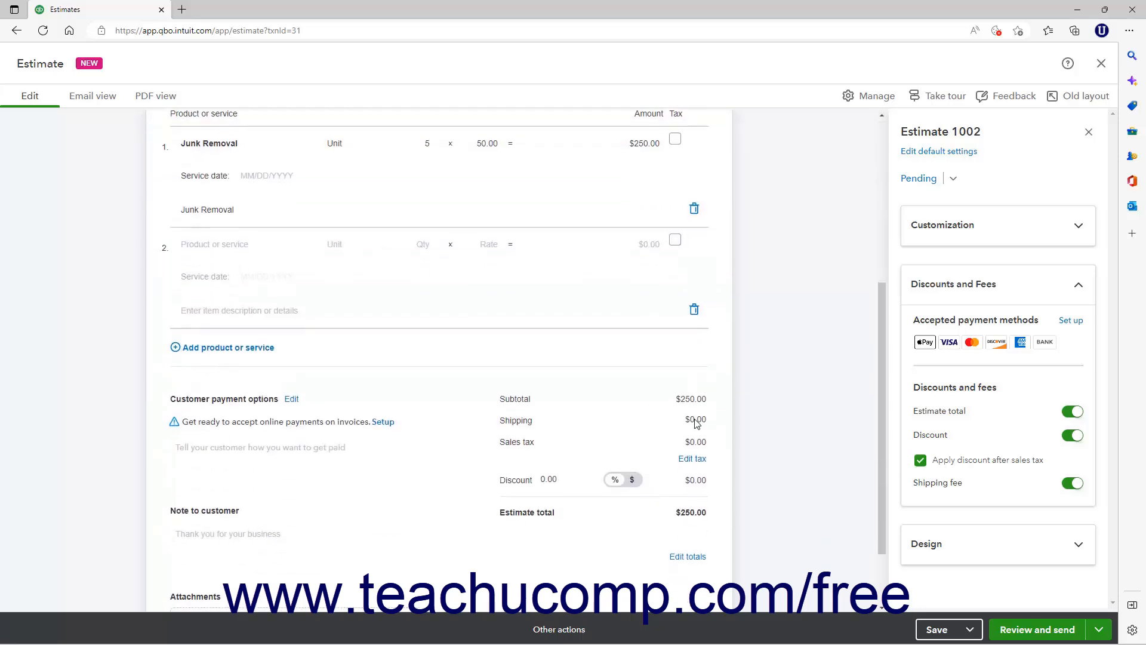
{"action": "left_click", "coordinate": [678, 329]}
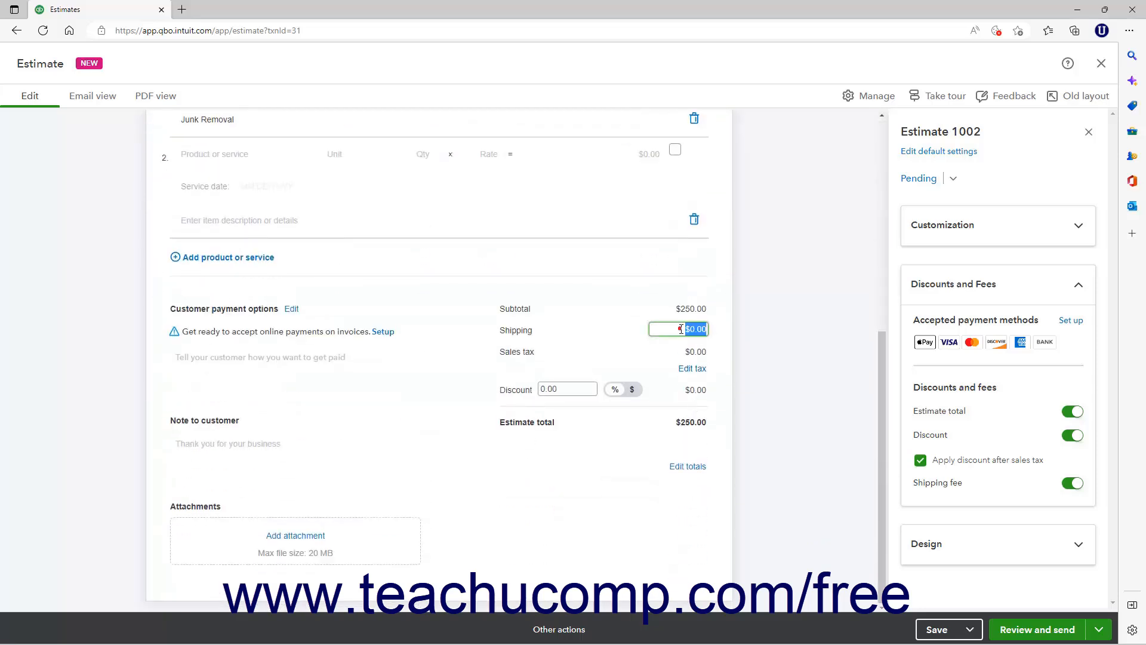
Step: Reopen the management settings of estimate 1002 and check the shipping fee option against the estimate's shipping field
{"action": "left_click", "coordinate": [882, 98]}
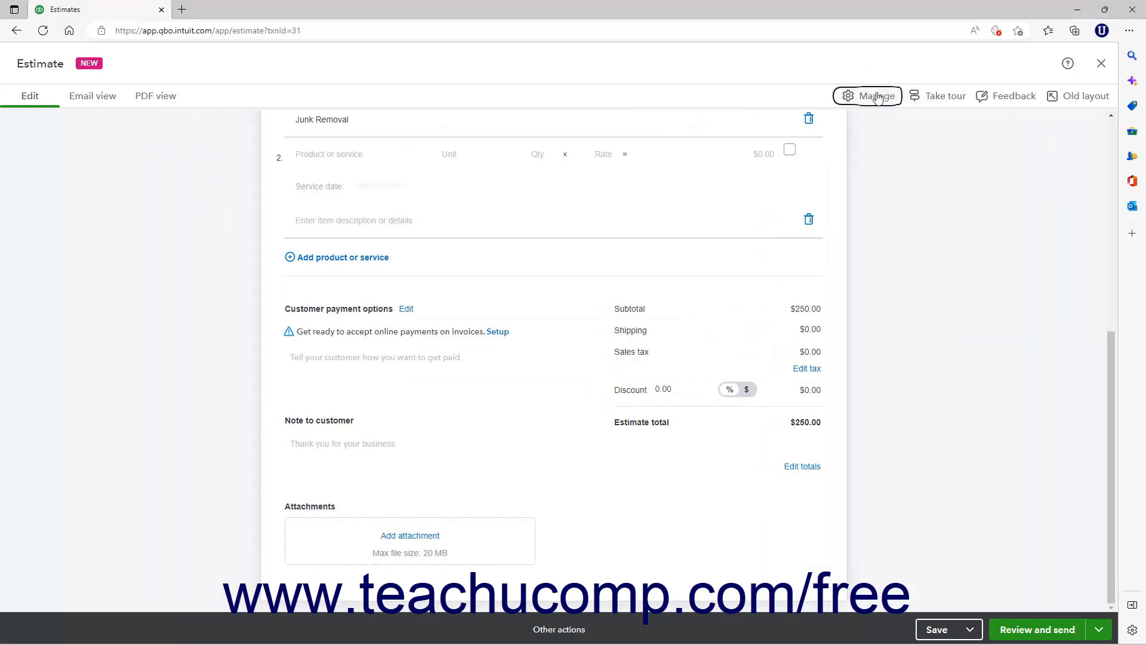
{"action": "left_click", "coordinate": [877, 98]}
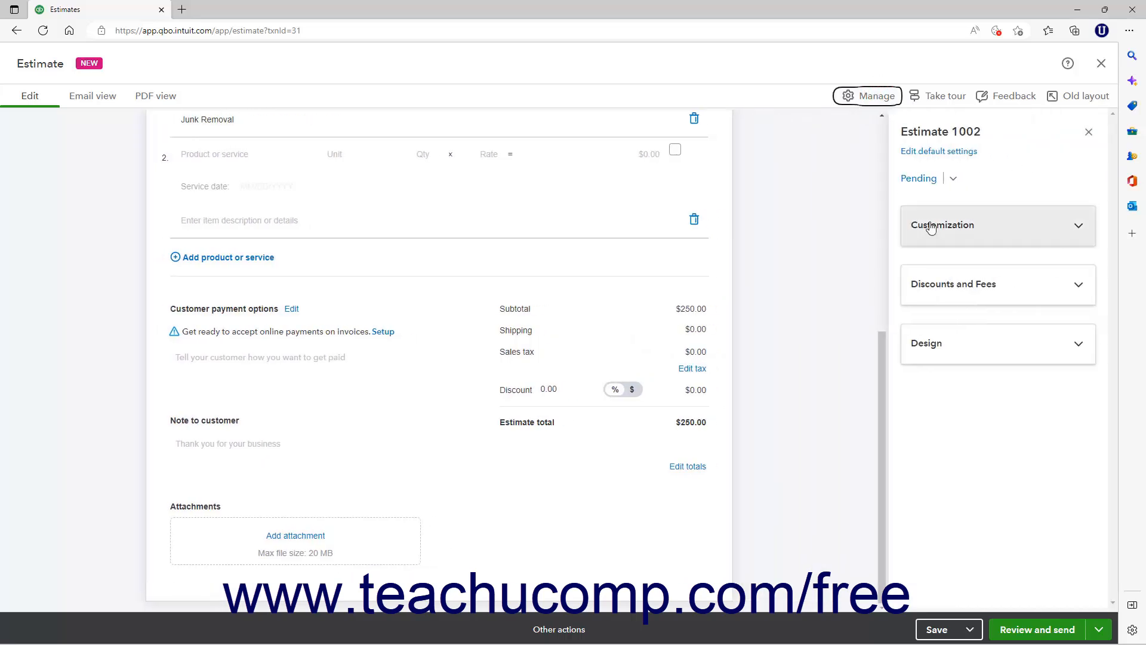
{"action": "left_click", "coordinate": [958, 298]}
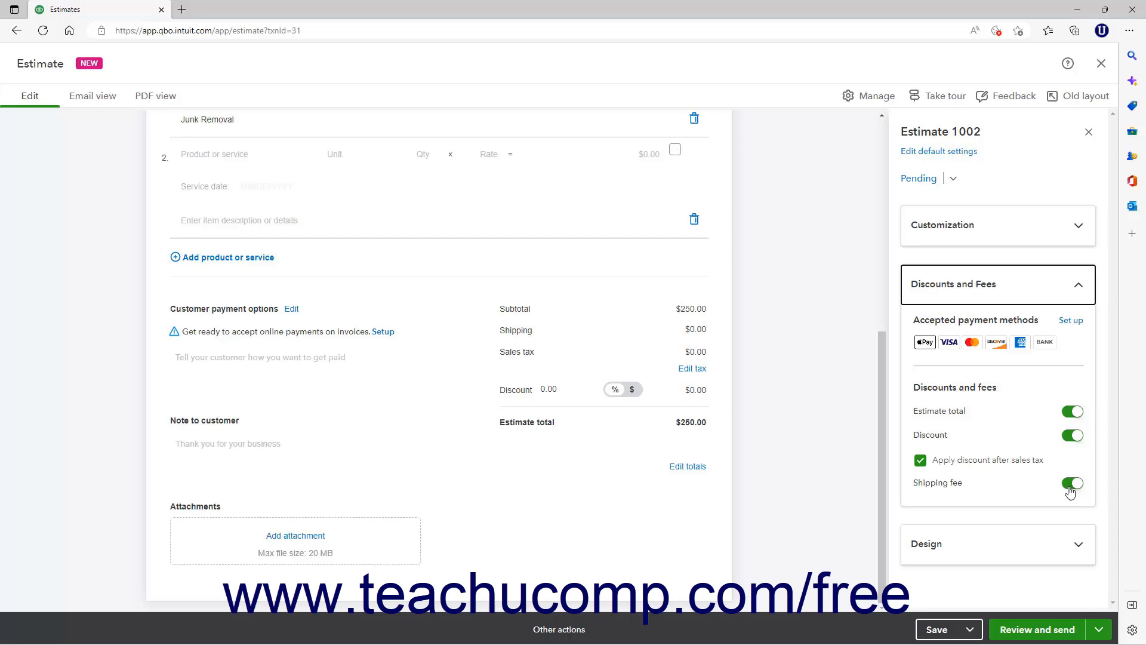
{"action": "left_click", "coordinate": [692, 330]}
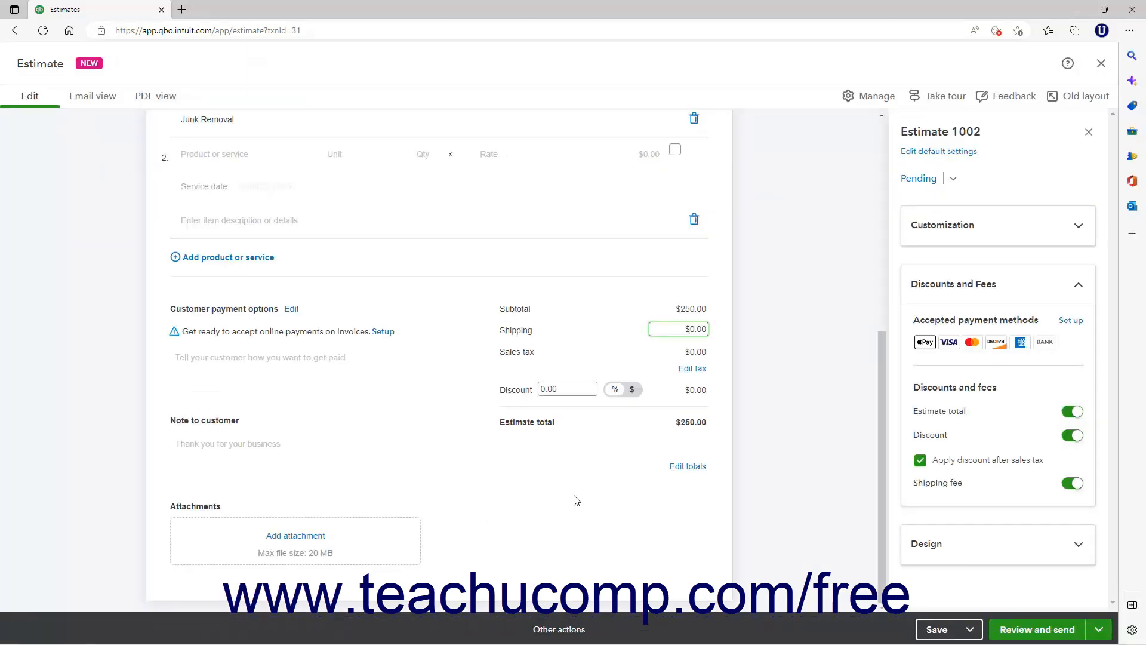
{"action": "scroll", "coordinate": [628, 498], "scroll_direction": "up", "scroll_amount": 7}
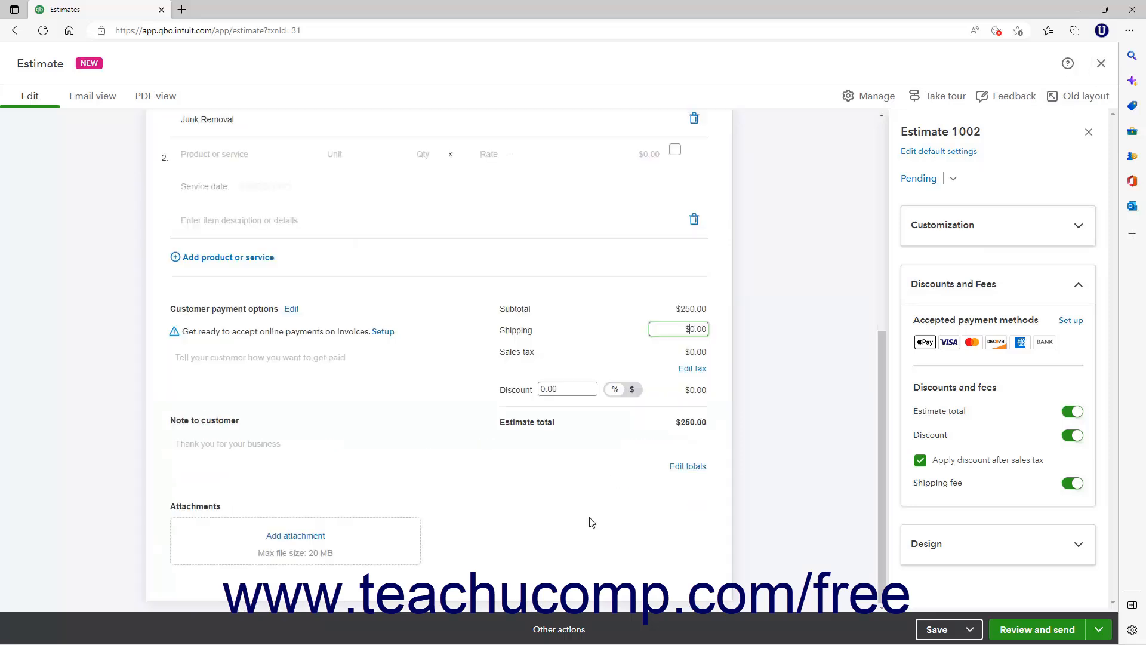
Step: Switch to estimate 1001 and review its print or preview choices and its form customization choices
{"action": "mouse_move", "coordinate": [540, 642]}
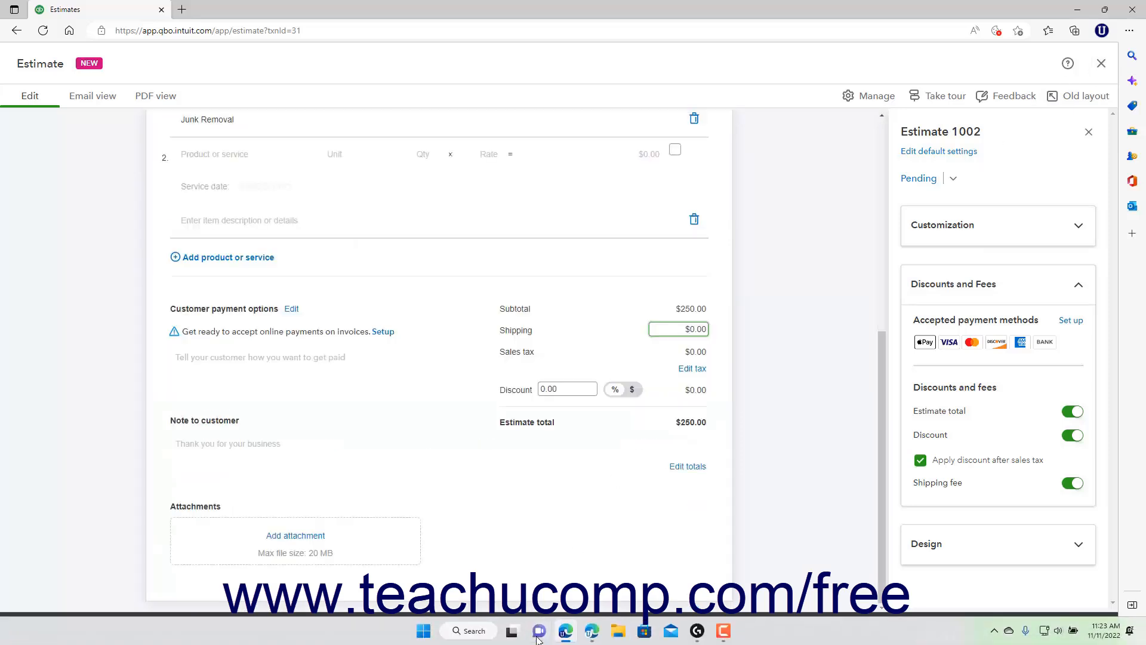
{"action": "left_click", "coordinate": [590, 631]}
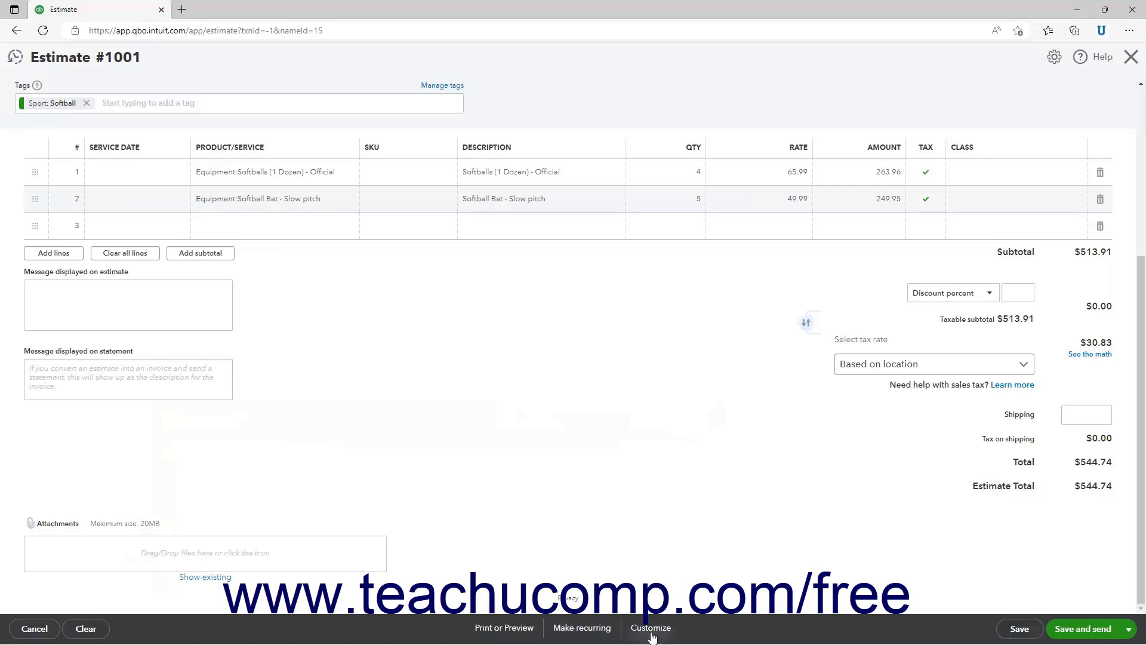
{"action": "left_click", "coordinate": [526, 632]}
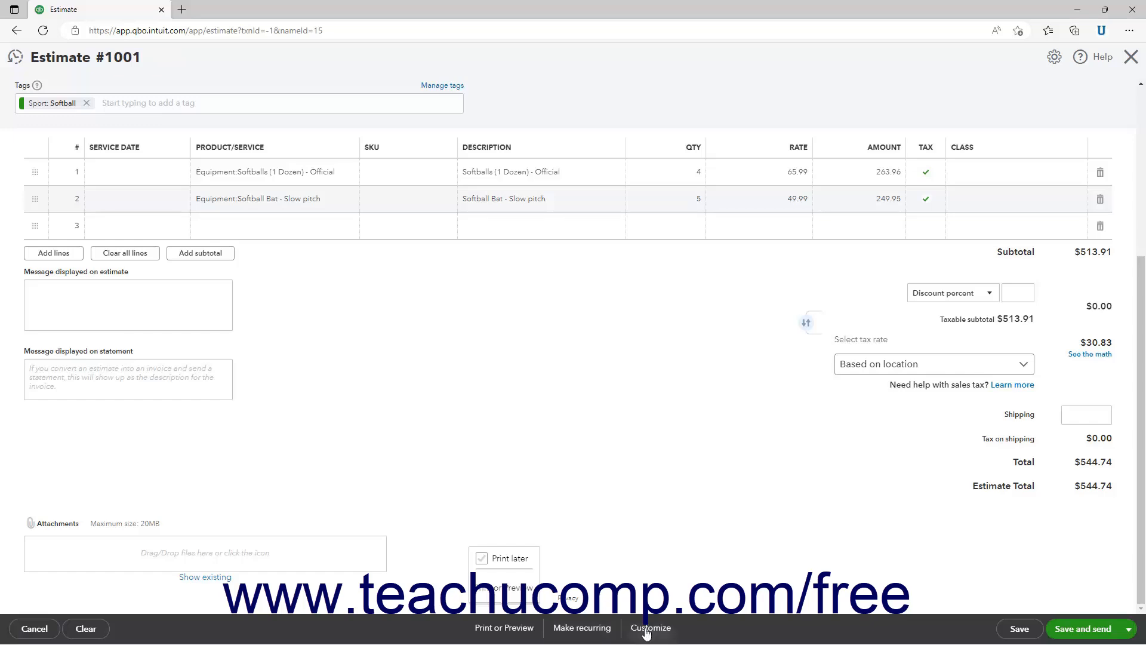
{"action": "mouse_move", "coordinate": [646, 632]}
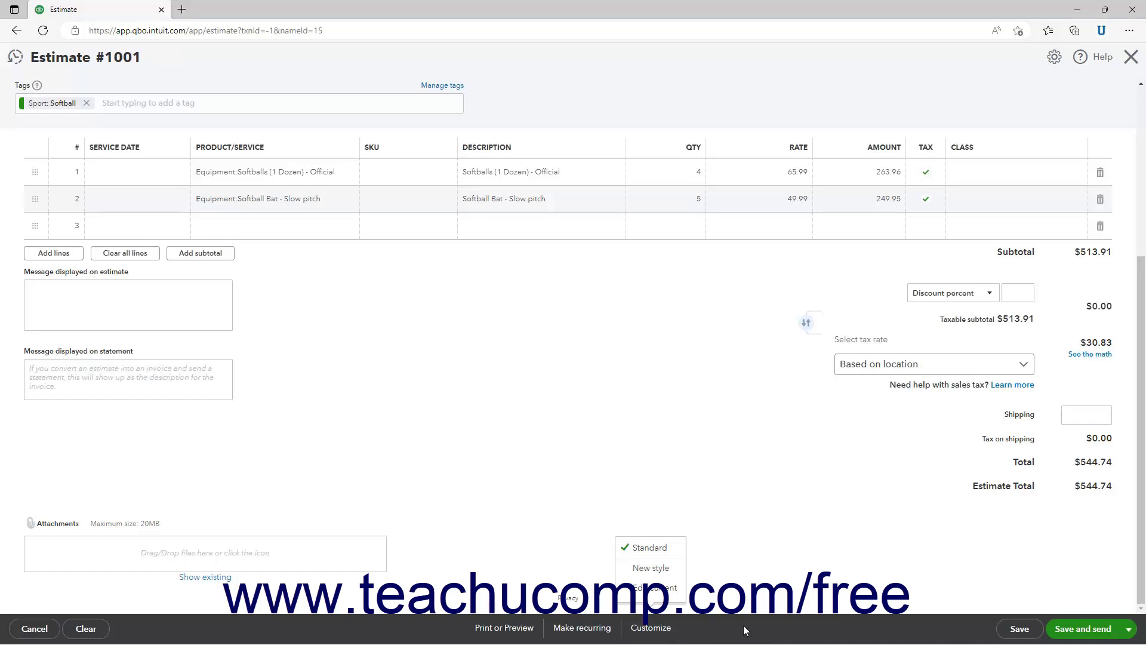
Step: Switch to estimate 1002, reopen its management settings and review the color and font options under Design
{"action": "mouse_move", "coordinate": [557, 632]}
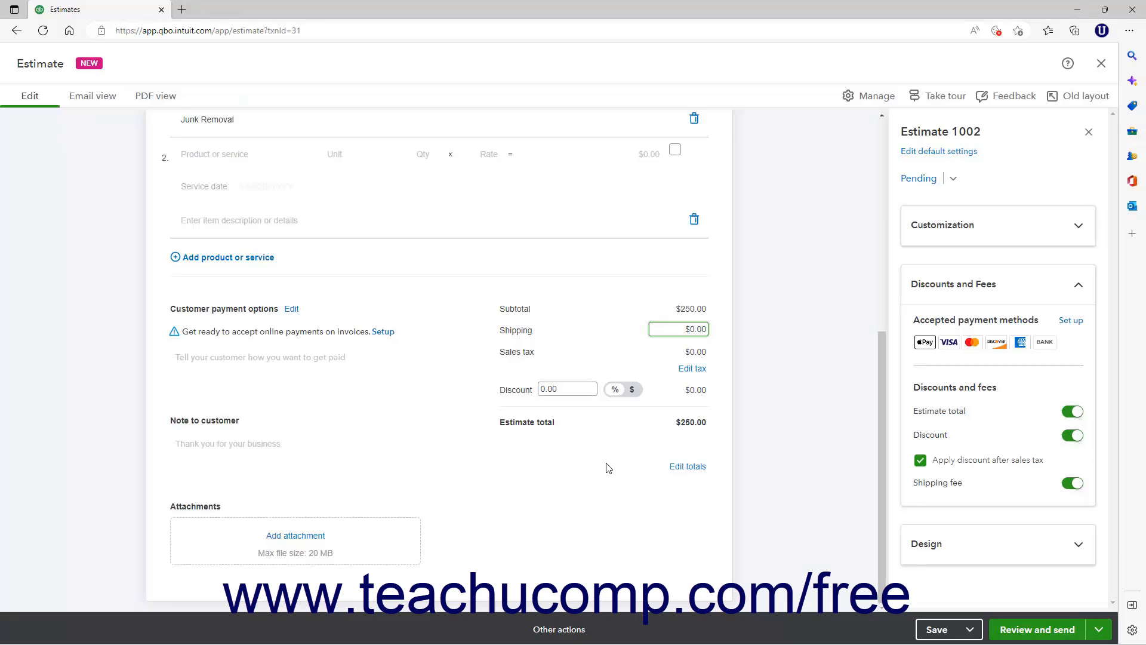
{"action": "left_click", "coordinate": [869, 95]}
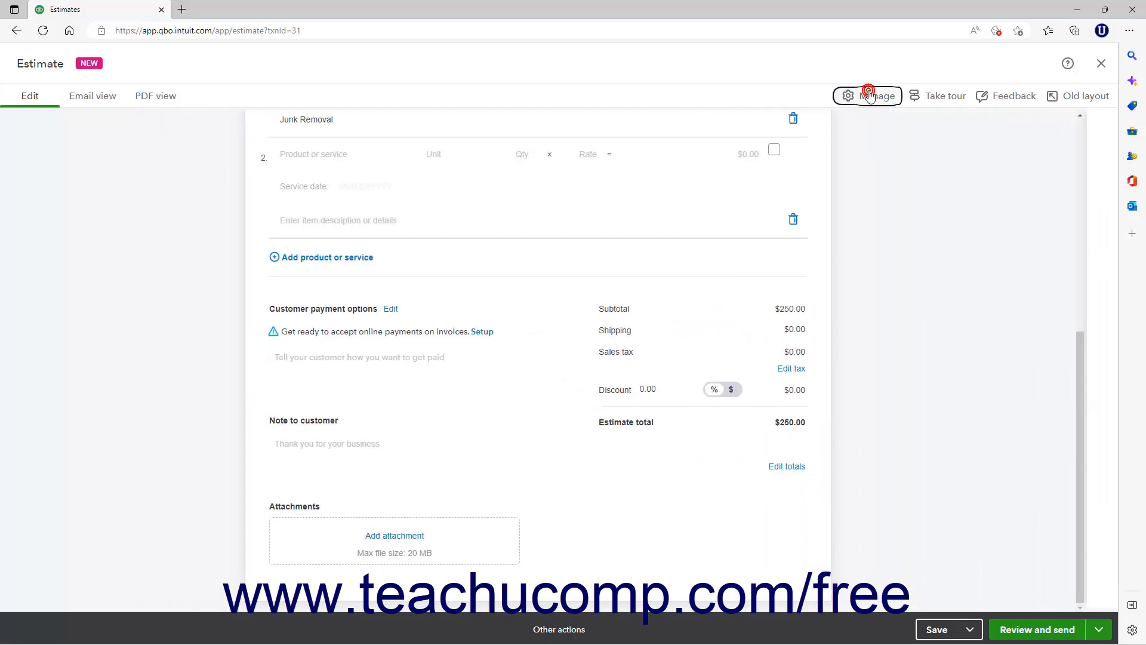
{"action": "left_click", "coordinate": [858, 99]}
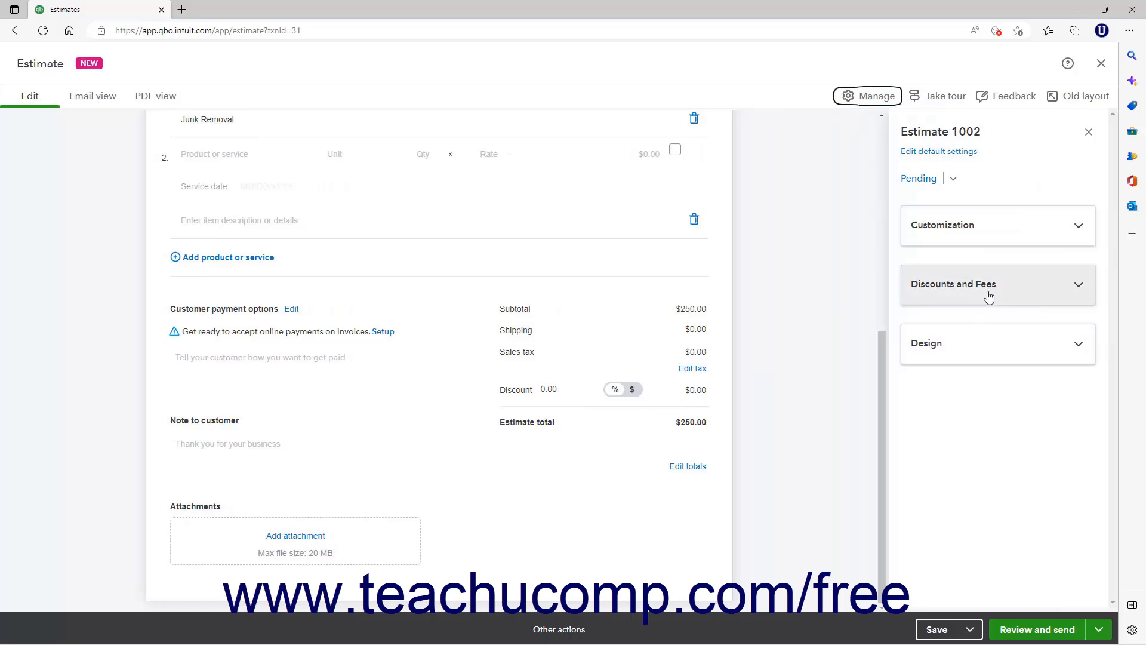
{"action": "left_click", "coordinate": [973, 359]}
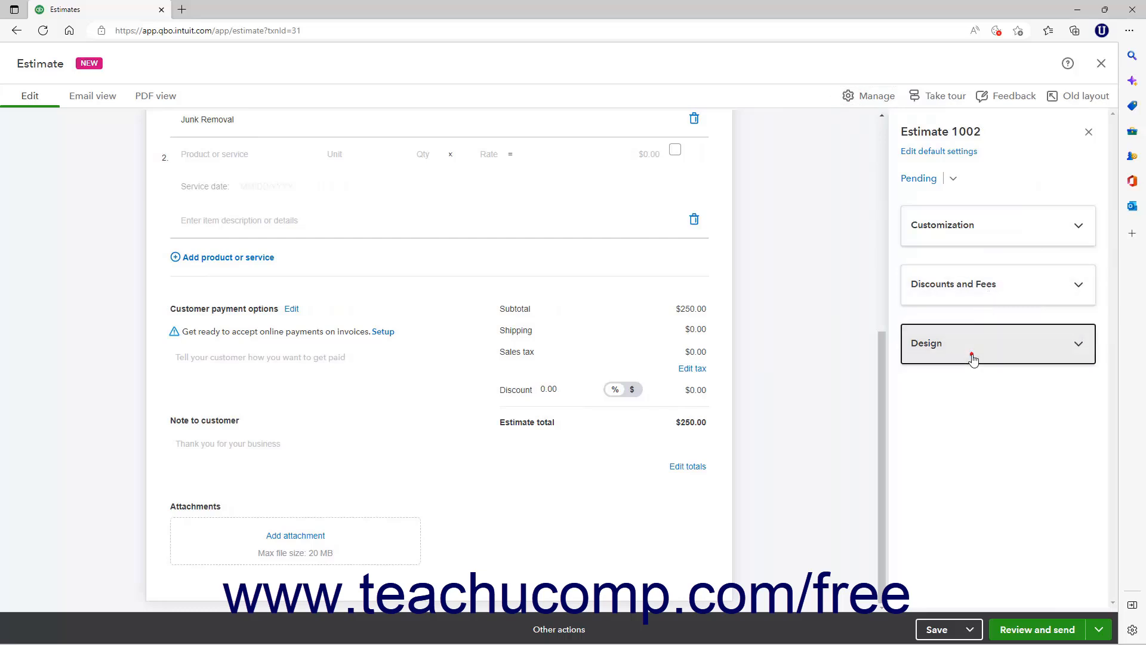
{"action": "scroll", "coordinate": [973, 359], "scroll_direction": "down", "scroll_amount": 1}
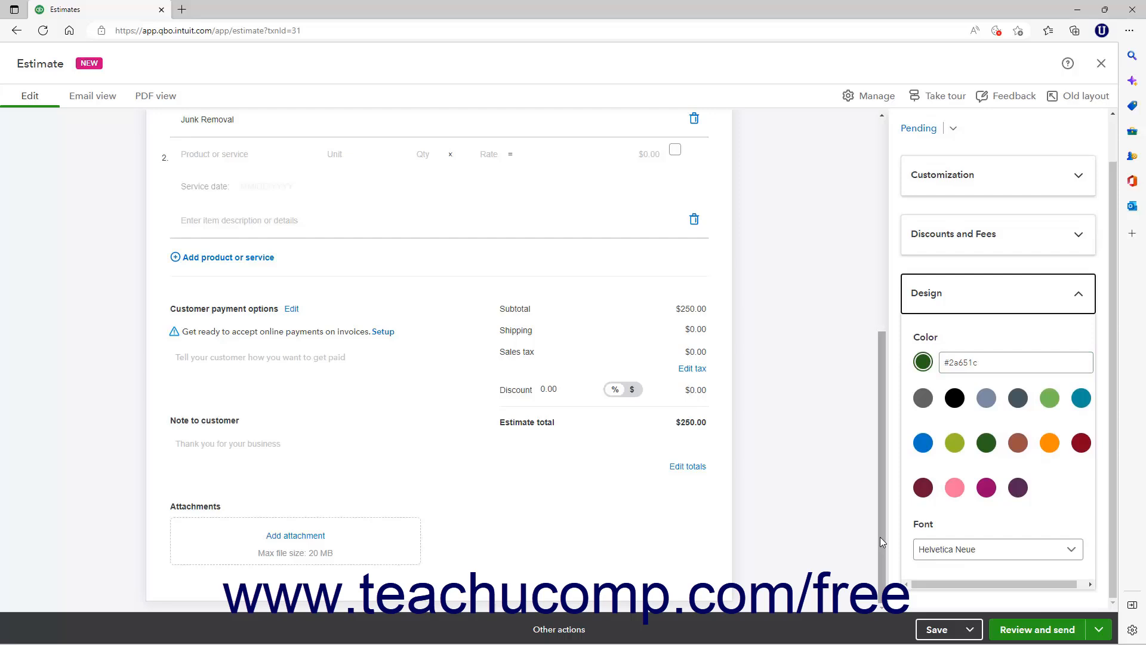
{"action": "left_click", "coordinate": [565, 630]}
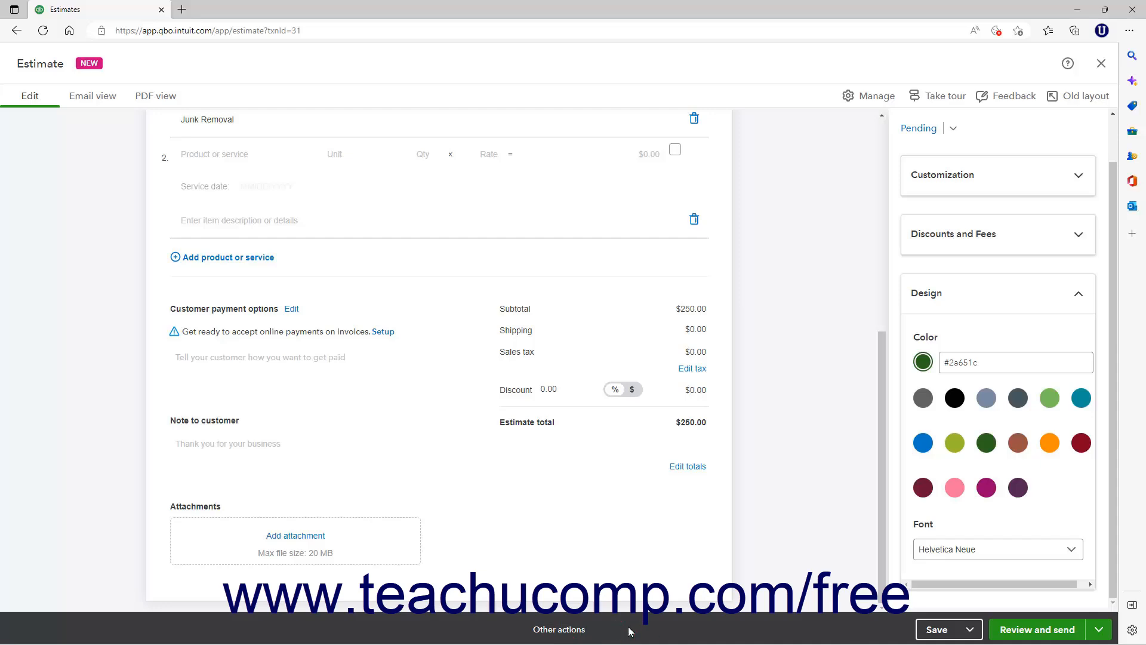
Step: Switch to estimate 1001 and review the alternatives to saving and sending it
{"action": "left_click", "coordinate": [589, 632]}
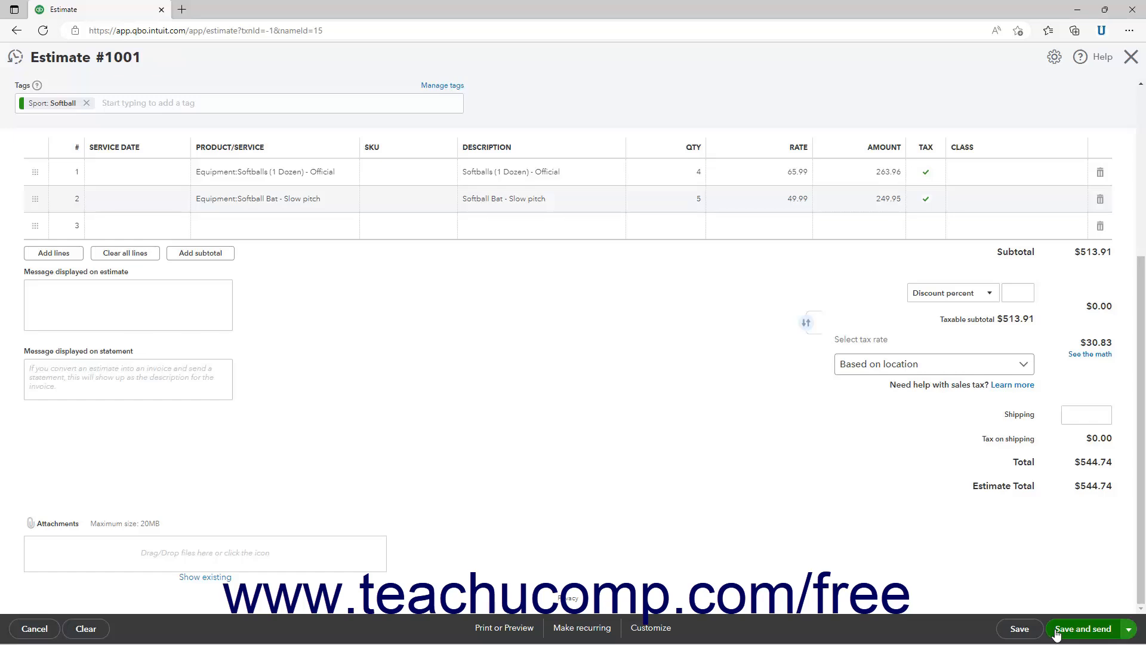
{"action": "left_click", "coordinate": [1128, 630]}
{"action": "mouse_move", "coordinate": [766, 634]}
Step: Switch to estimate 1002 and review its alternatives to Review and send, such as converting, printing or sharing a link
{"action": "left_click", "coordinate": [566, 631]}
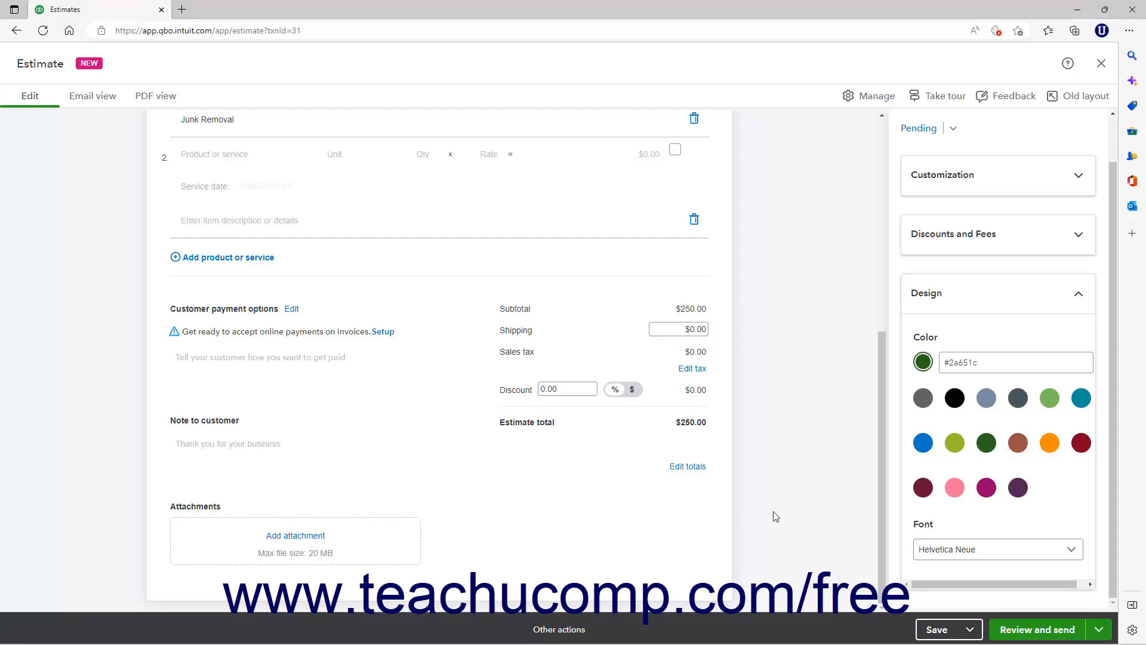
{"action": "left_click", "coordinate": [1101, 630]}
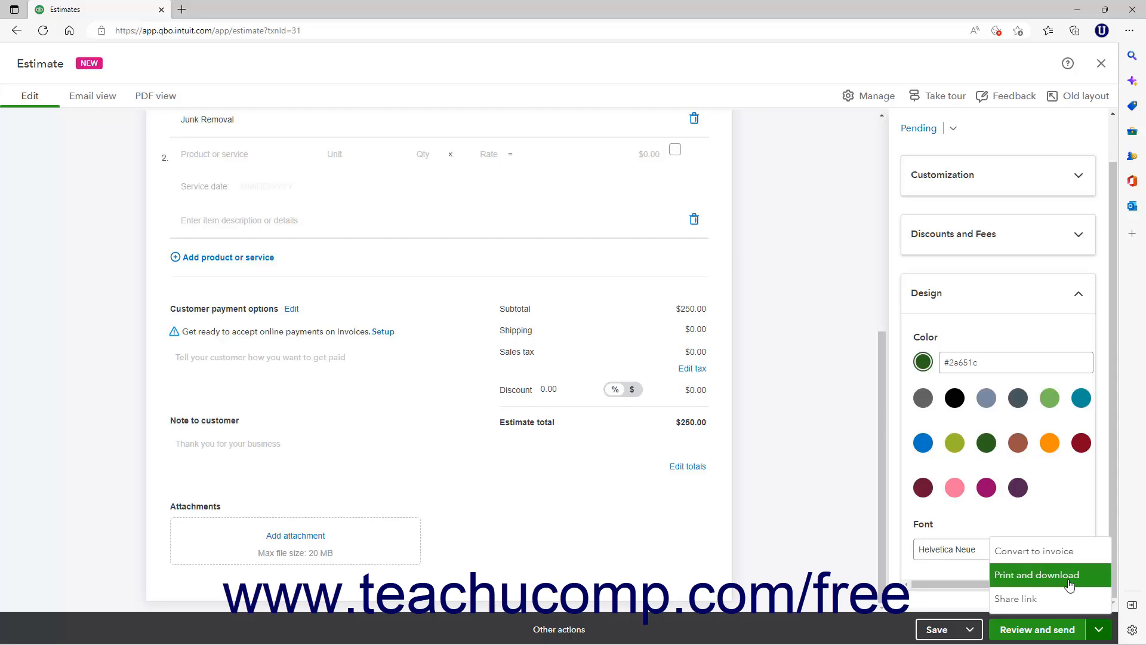
{"action": "left_click", "coordinate": [1098, 629]}
Step: Switch to estimate 1001, then save and close it
{"action": "mouse_move", "coordinate": [680, 644]}
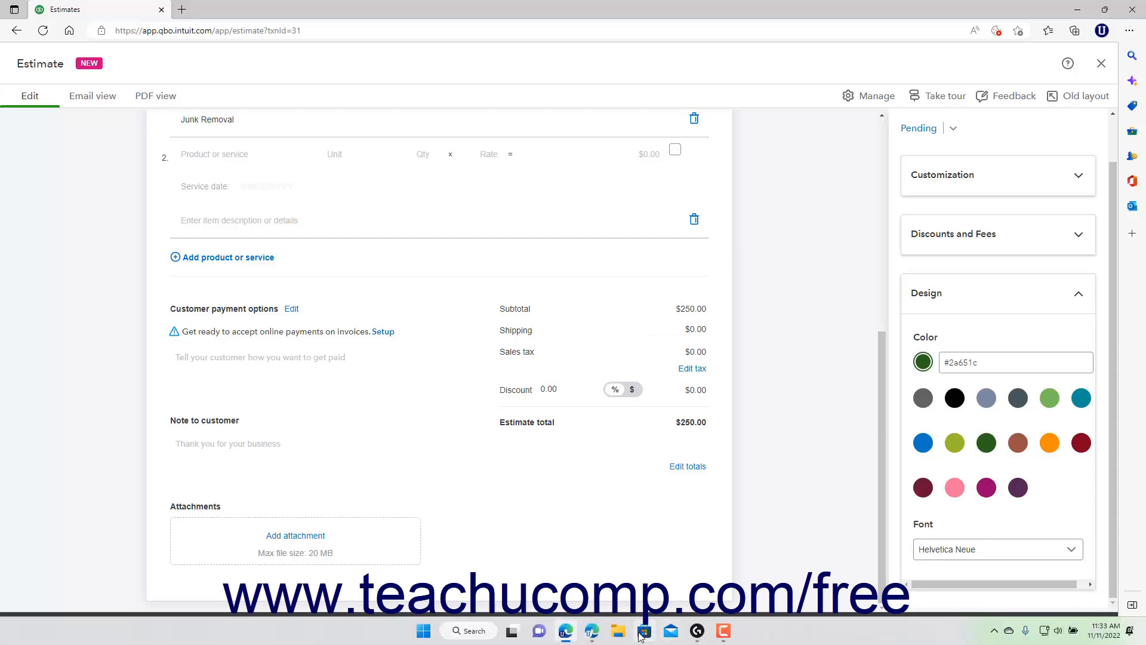
{"action": "left_click", "coordinate": [595, 630]}
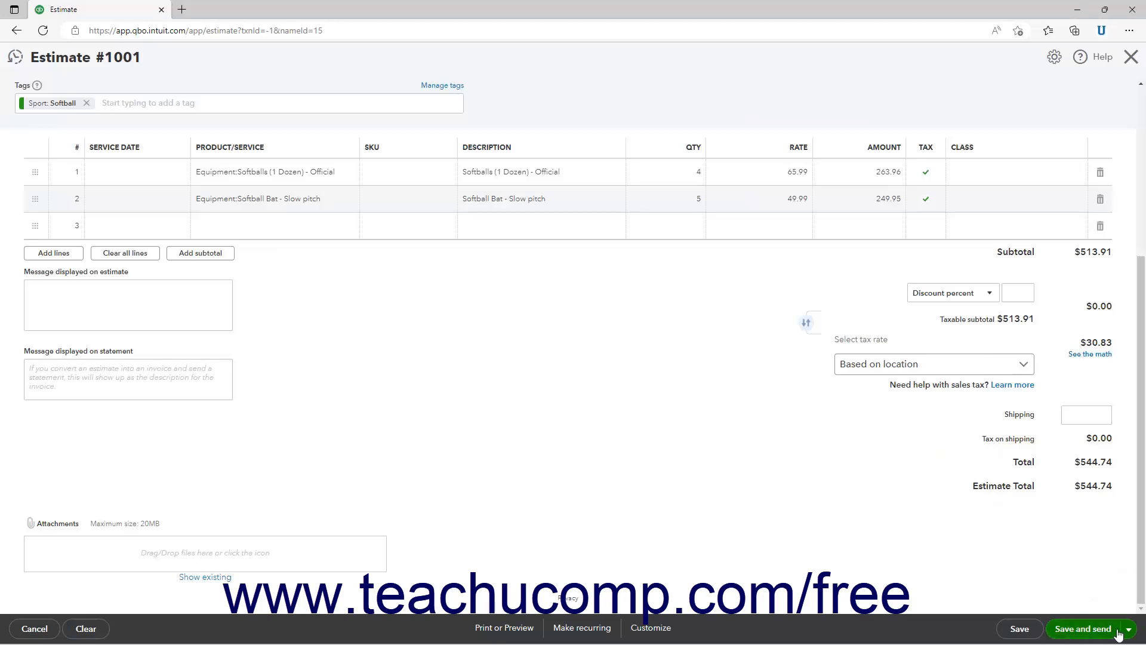
{"action": "left_click", "coordinate": [1122, 628]}
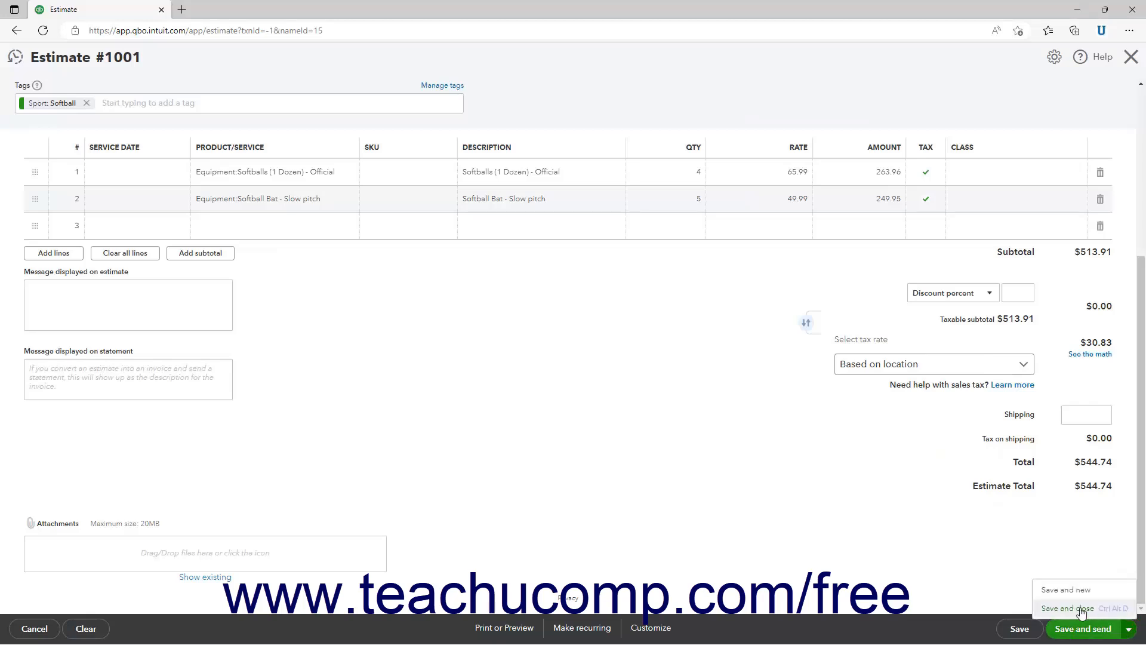
{"action": "left_click", "coordinate": [1081, 610]}
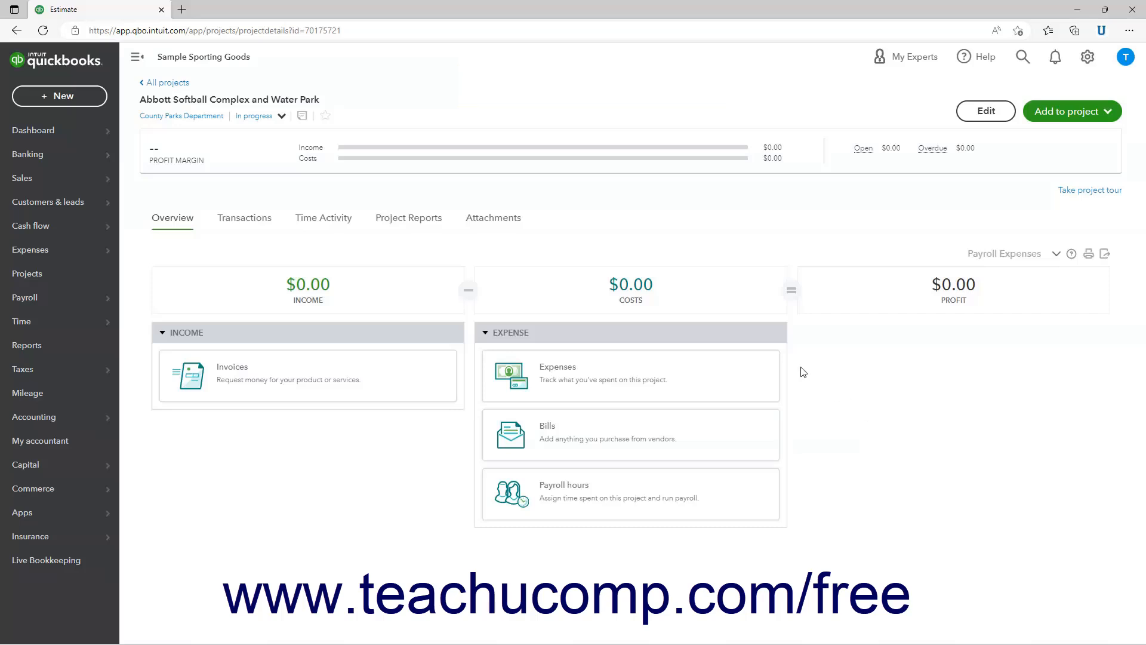
Step: Go to the list of estimates in the Sales area
{"action": "mouse_move", "coordinate": [95, 183]}
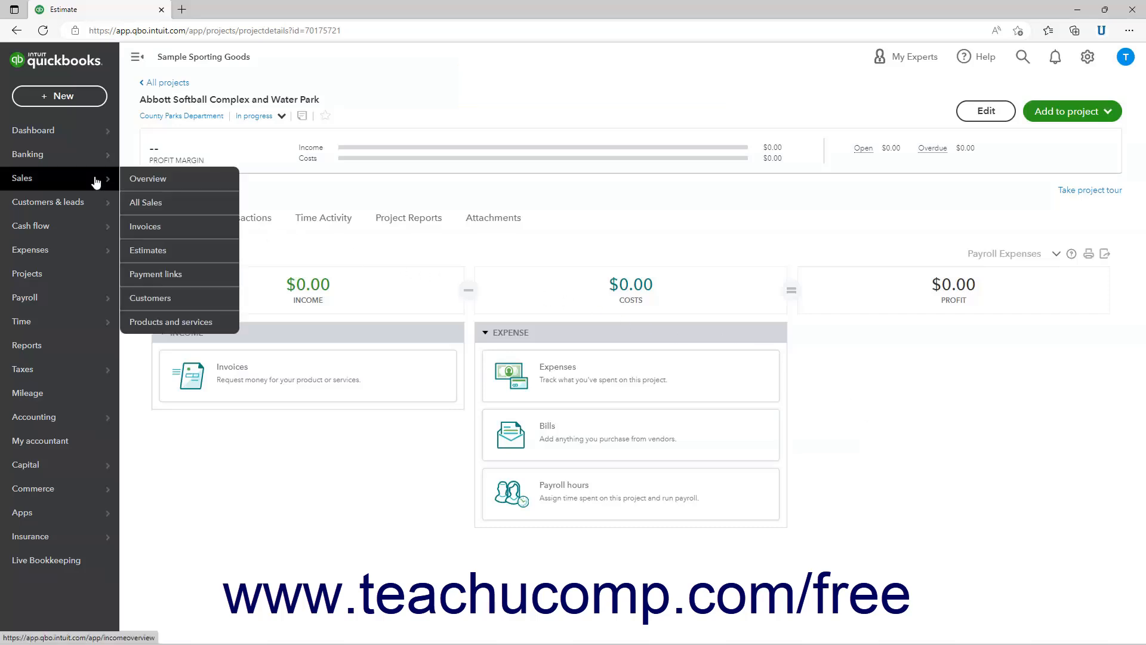
{"action": "left_click", "coordinate": [95, 180]}
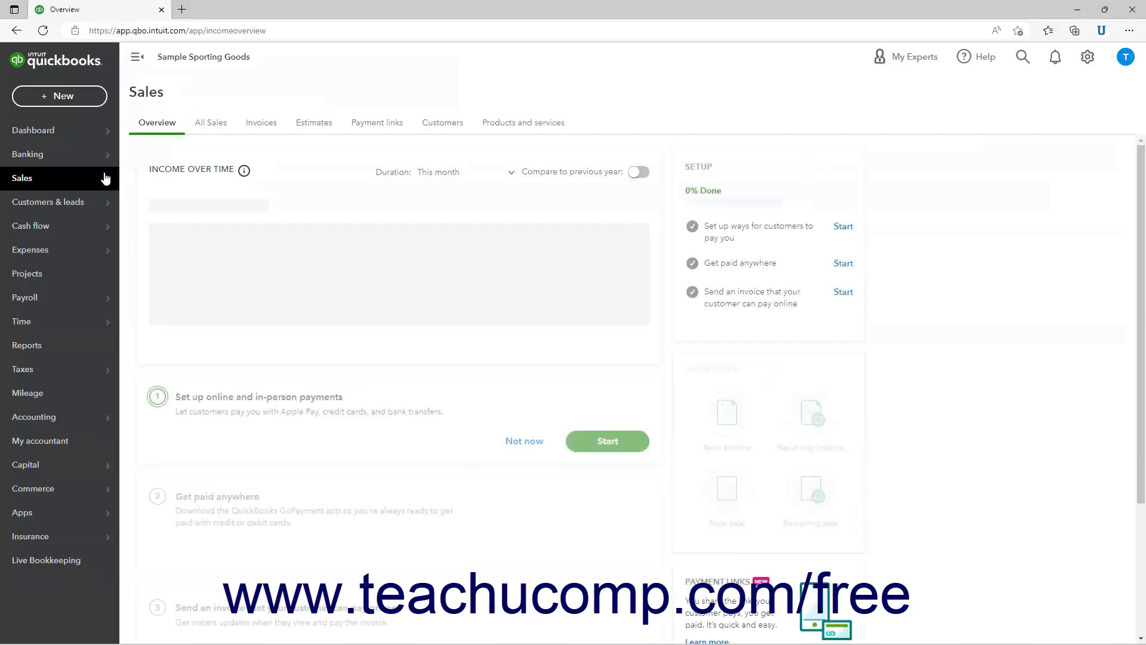
{"action": "left_click", "coordinate": [313, 125]}
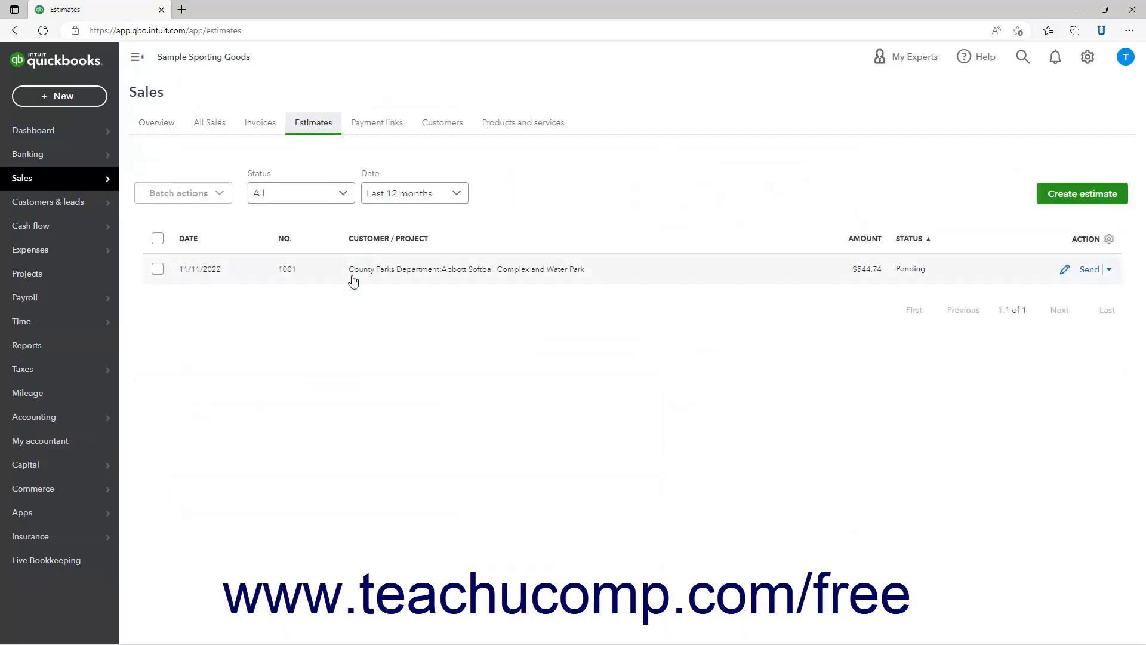
Step: Show the details of estimate 1001 and review the further actions available for it
{"action": "left_click", "coordinate": [353, 280]}
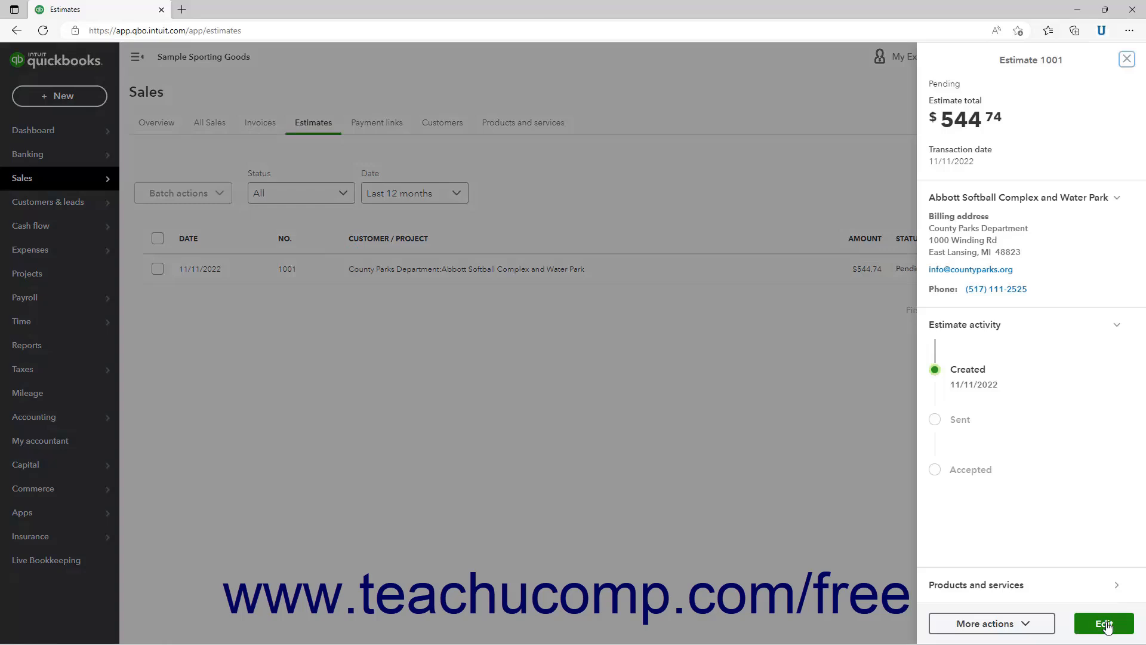
{"action": "left_click", "coordinate": [1038, 627]}
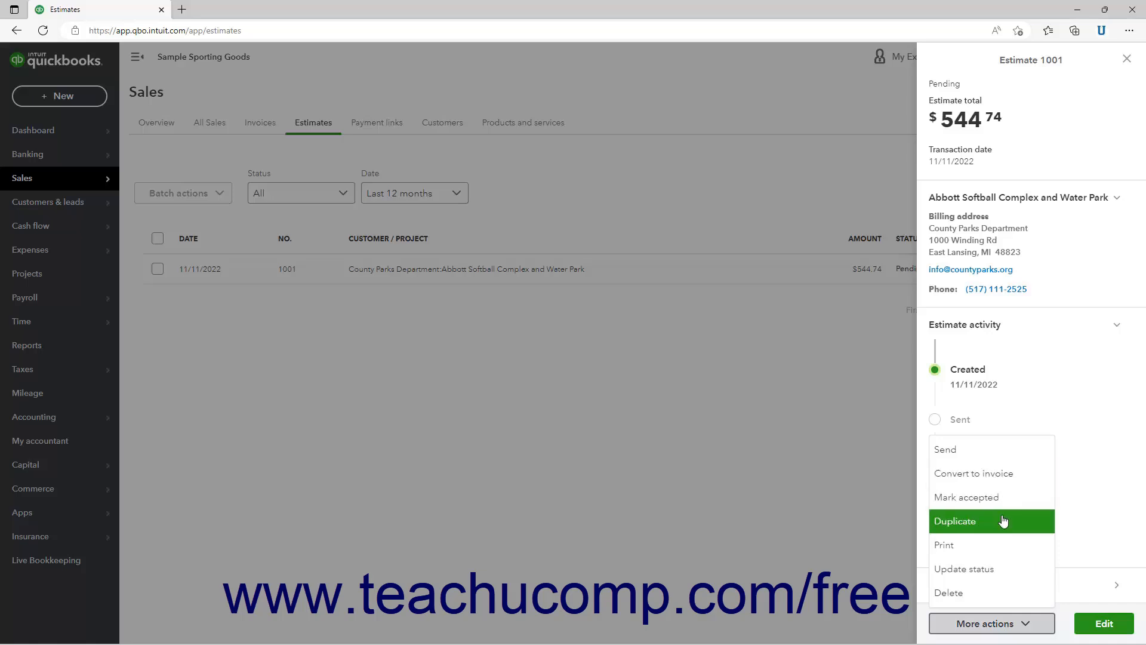
{"action": "left_click", "coordinate": [1065, 620]}
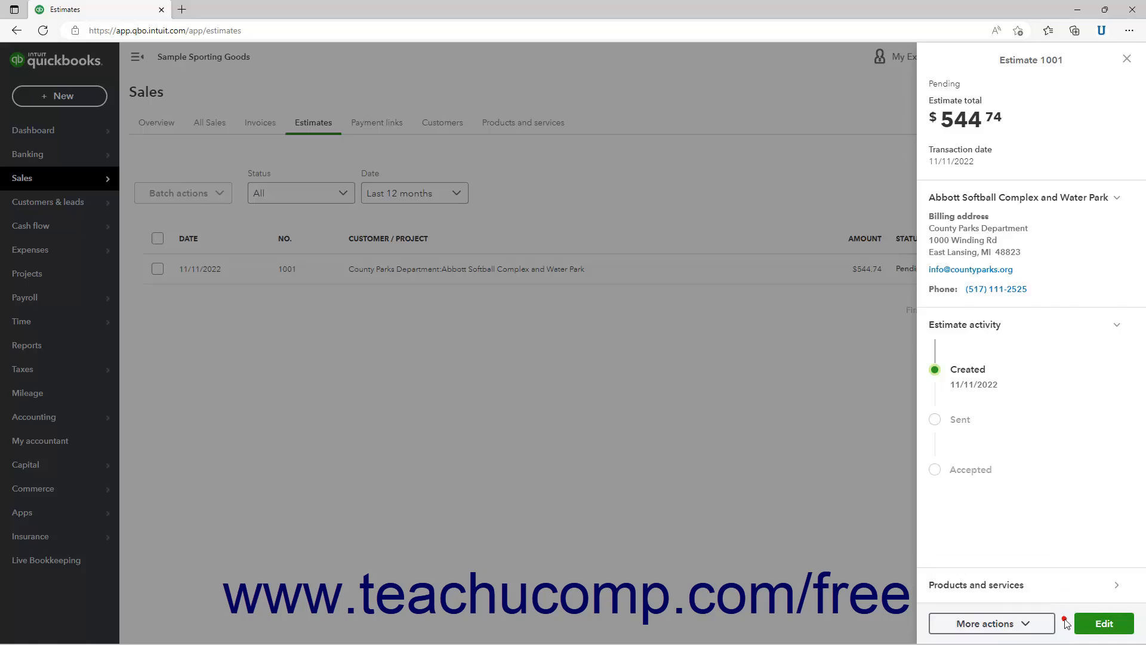
Step: Open estimate 1001 for editing and review the additional actions offered in its form
{"action": "left_click", "coordinate": [1103, 623]}
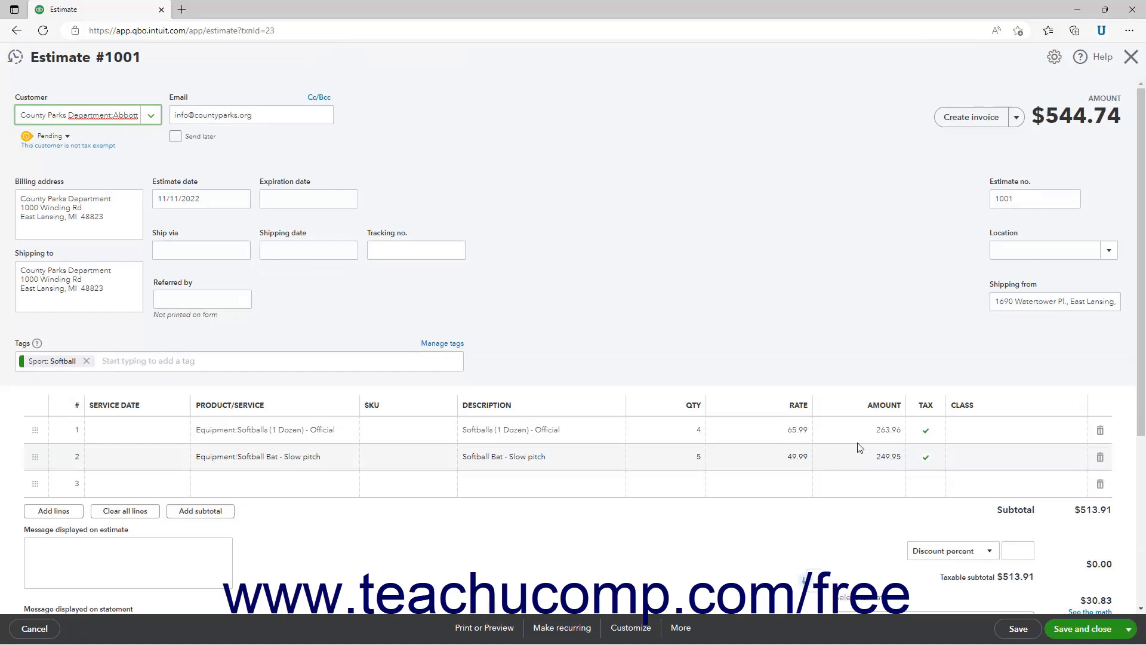
{"action": "left_click", "coordinate": [681, 628]}
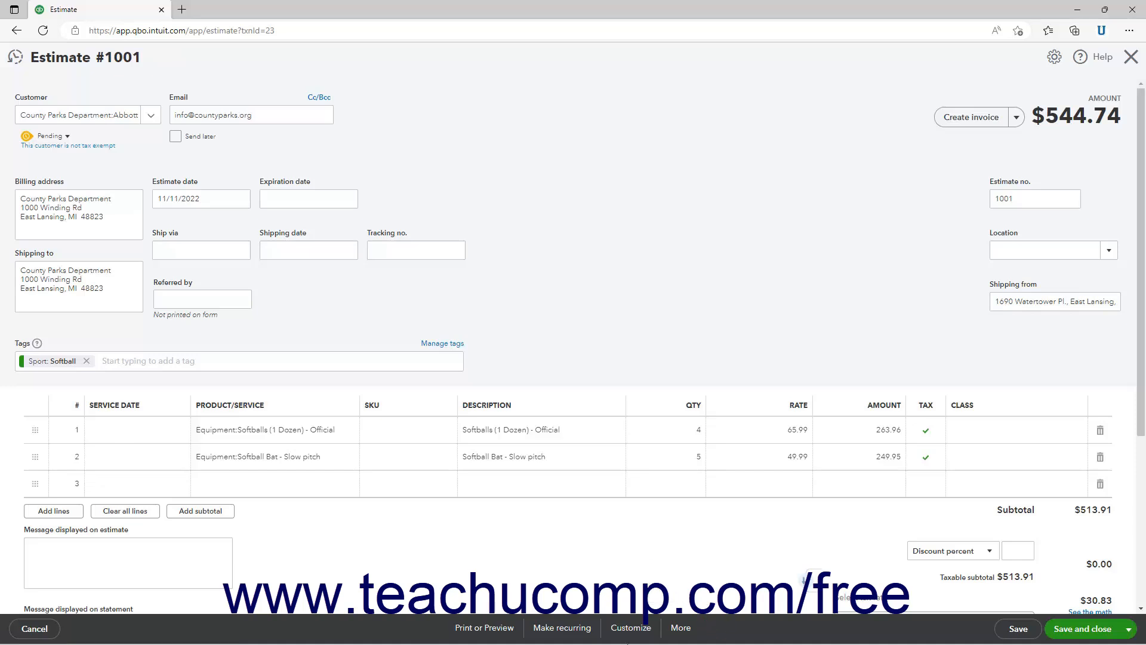
Step: Switch to estimate 1002 and review its other actions for copying or deleting the estimate
{"action": "left_click", "coordinate": [565, 634]}
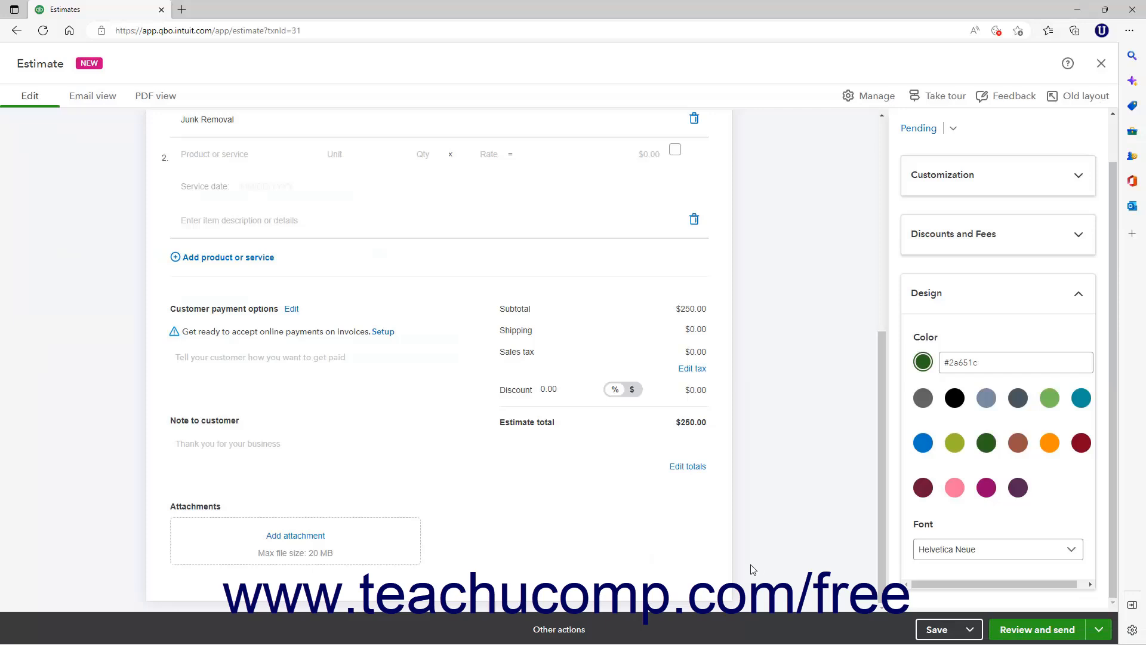
{"action": "left_click", "coordinate": [571, 631]}
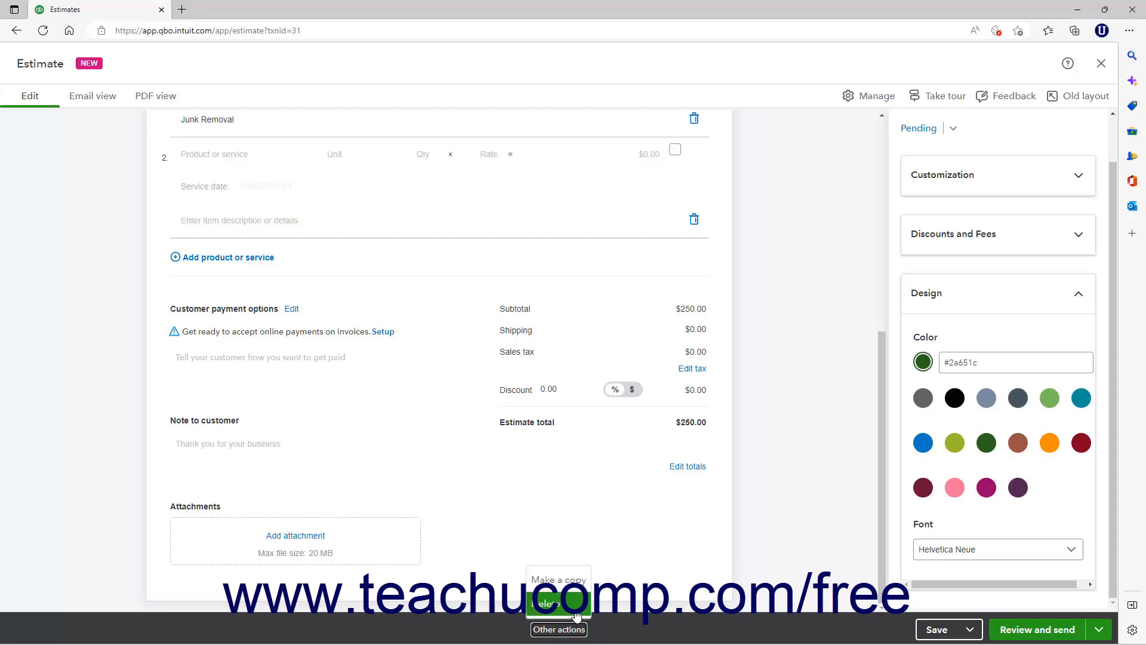
{"action": "left_click", "coordinate": [624, 632]}
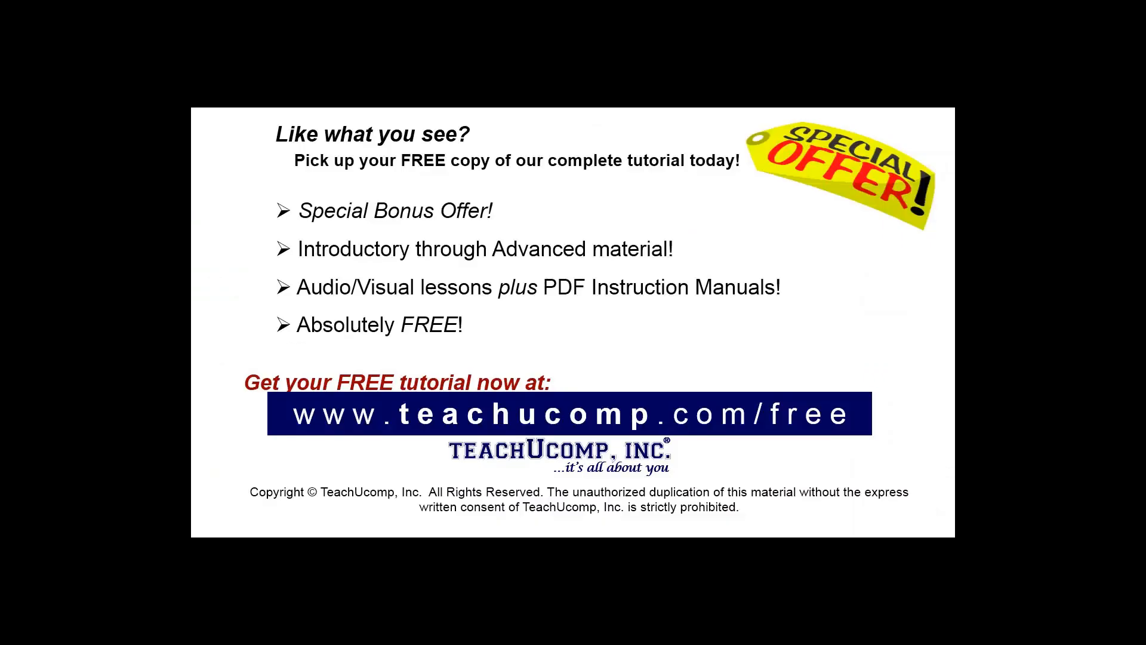